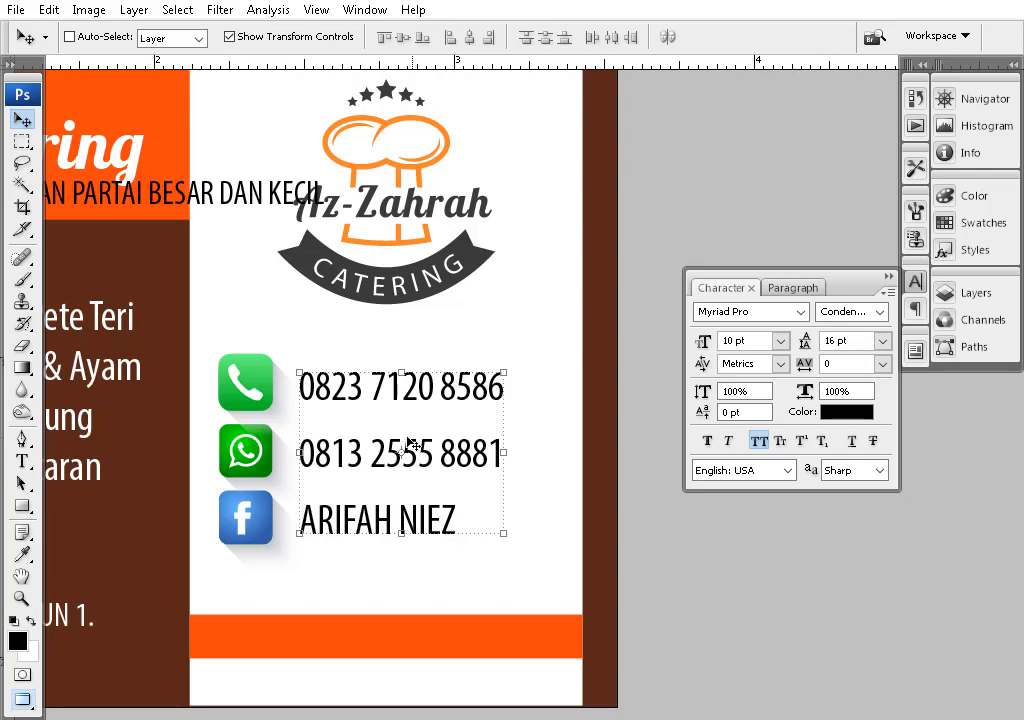
- Reposition the contact text beside the phone, WhatsApp and Facebook icons, and shift another layer on the finished card
drag(419, 445, 339, 422)
click(889, 278)
key(ctrl+minus)
right_click(467, 279)
click(510, 294)
drag(502, 293, 359, 297)
key(f)
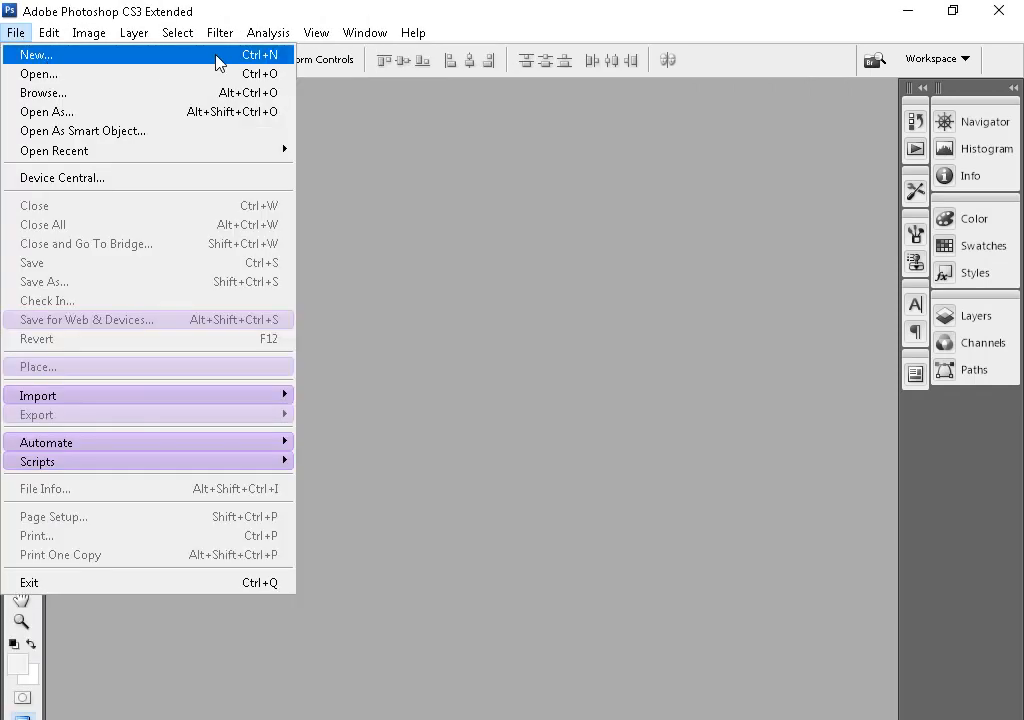
- Create a new 9 × 5.5 cm document in RGB color mode with a white background
click(218, 63)
double_click(446, 261)
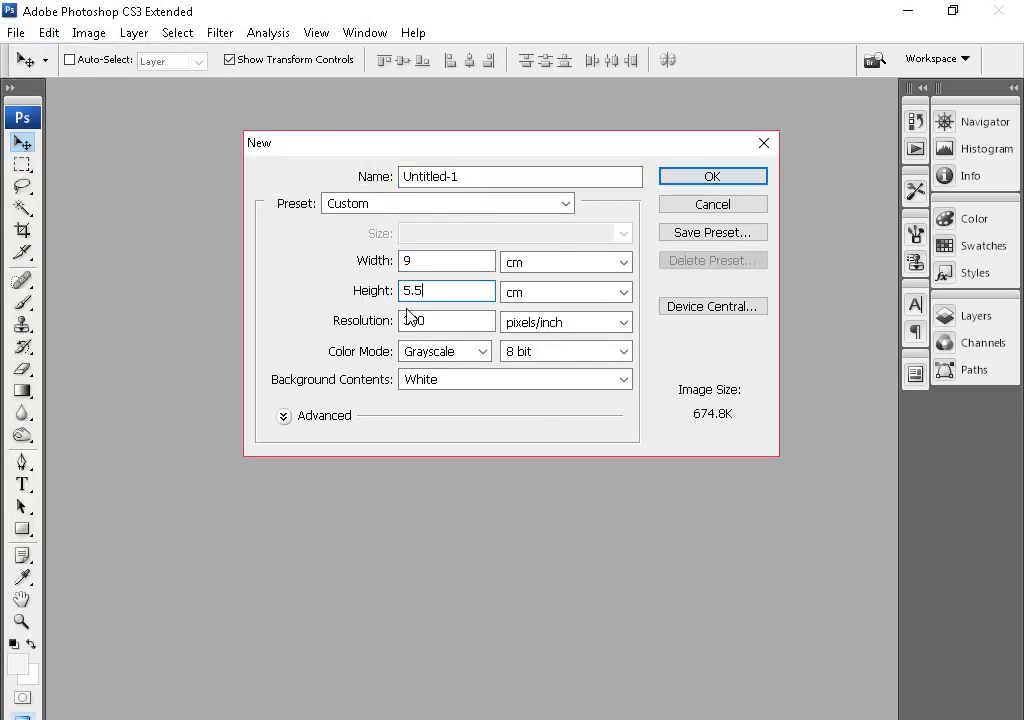
click(482, 351)
click(430, 402)
click(688, 177)
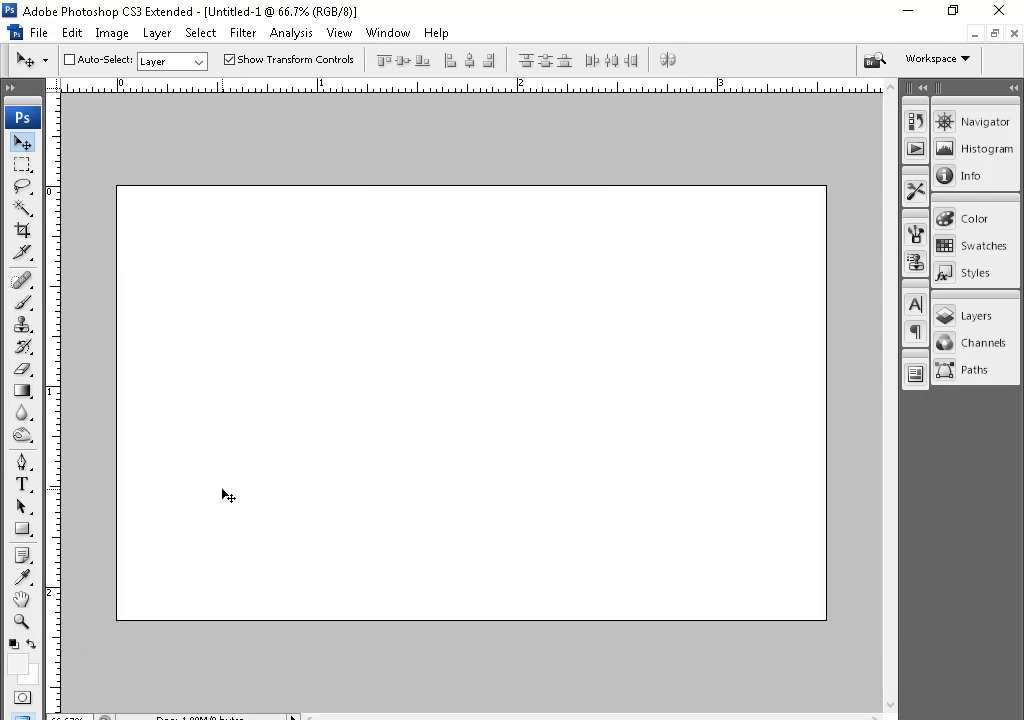
- Draw a wide rectangle shape filled with orange #ff450c across the upper left of the blank card
click(17, 670)
click(969, 187)
click(22, 529)
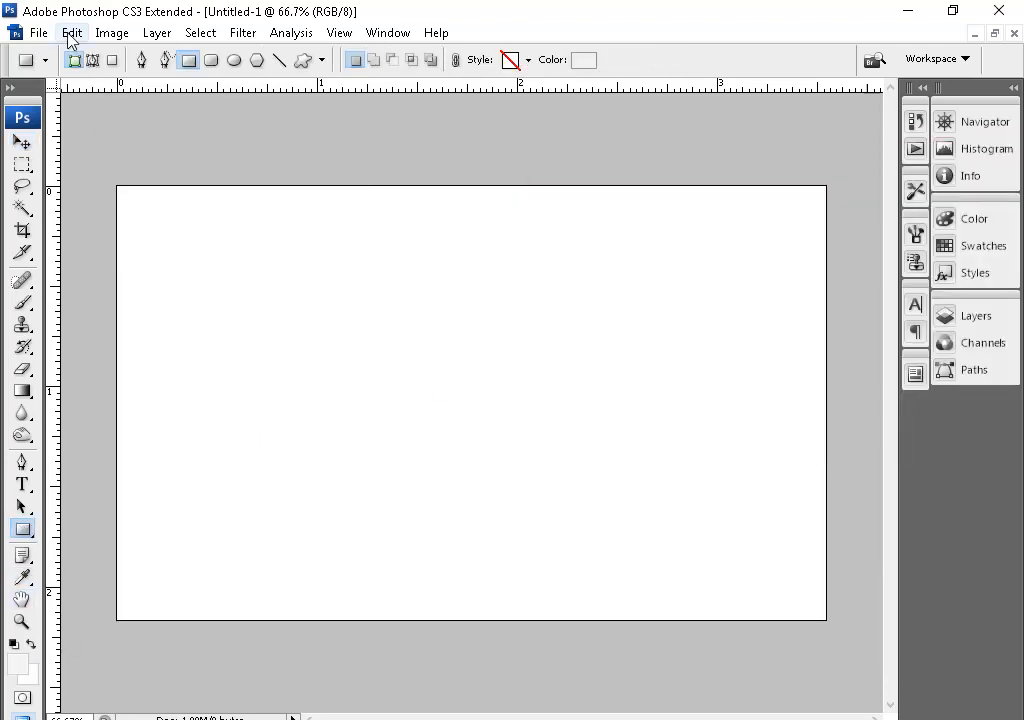
click(583, 60)
click(790, 446)
drag(745, 210, 755, 201)
key(Return)
drag(87, 203, 583, 443)
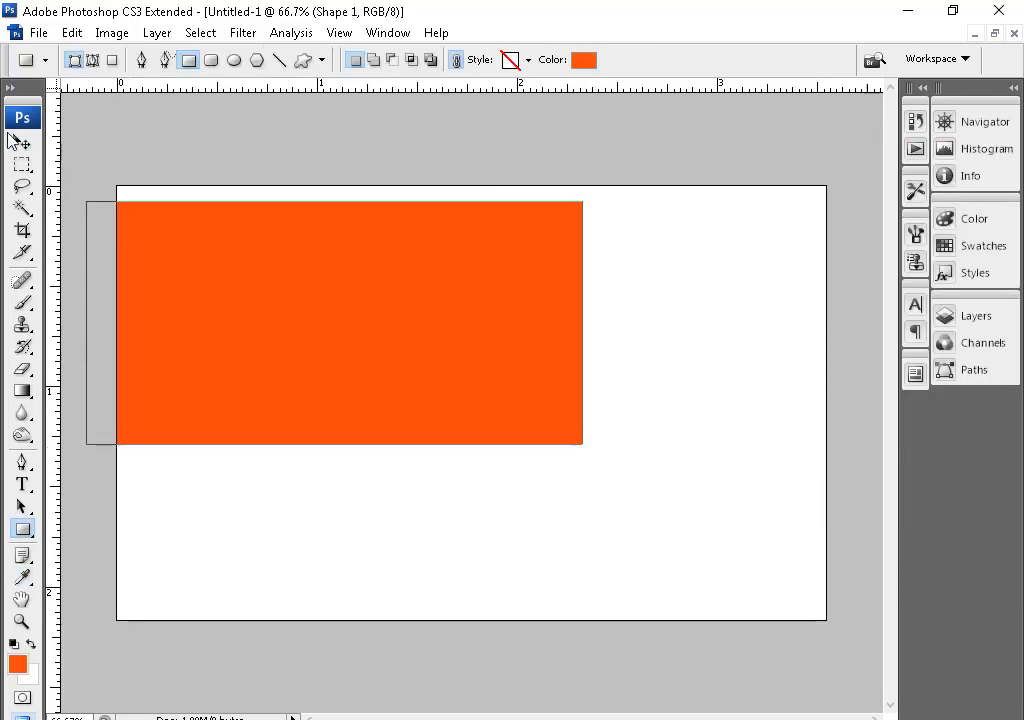
- Reduce the orange rectangle's height and reposition it as a horizontal band starting at the card's left edge
key(v)
drag(263, 265, 272, 417)
drag(335, 347, 335, 397)
key(Return)
drag(241, 469, 261, 341)
- Draw a second orange rectangle as a tall column near the card's right edge, reaching the lower edge
click(23, 531)
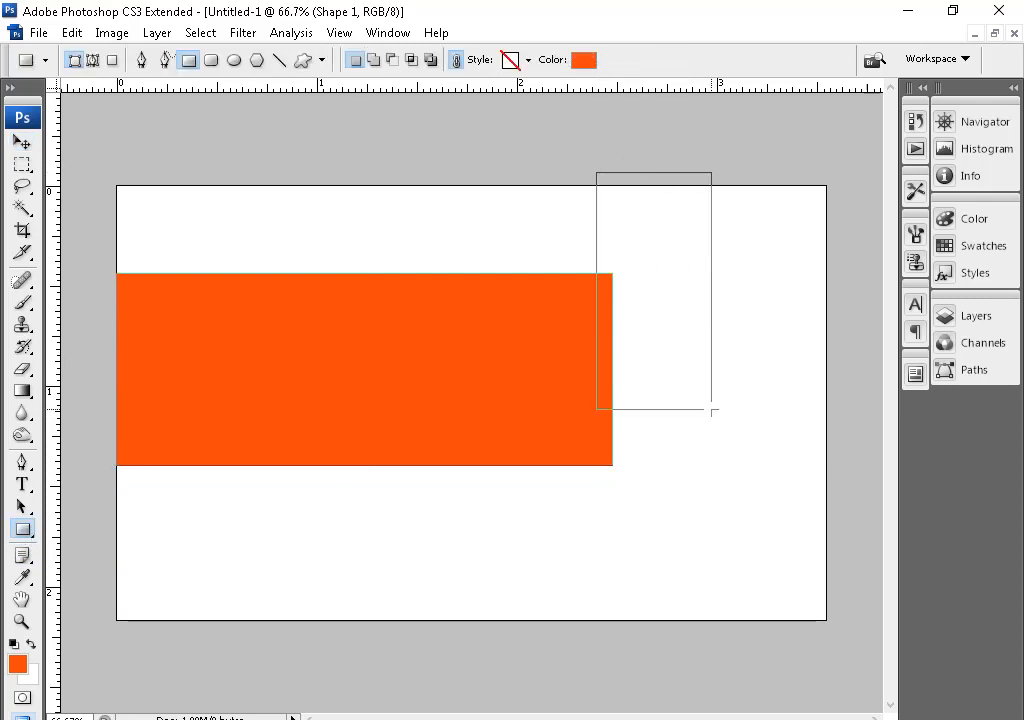
drag(713, 412, 801, 618)
key(v)
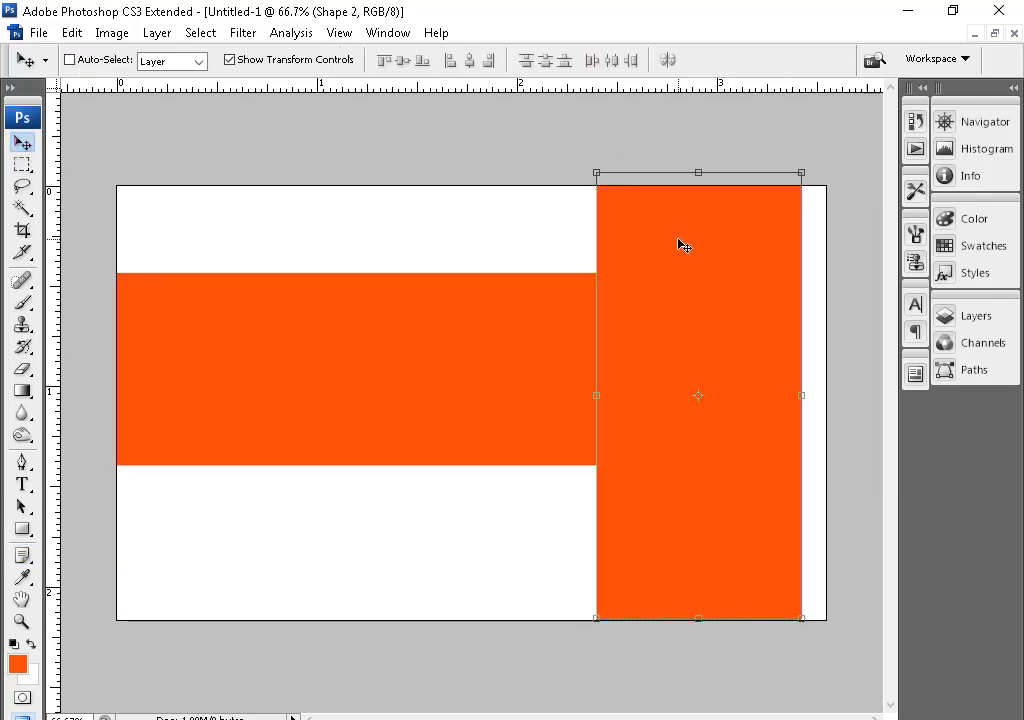
- Try to recolor the horizontal orange rectangle with a muted brown
ctrl+click(343, 358)
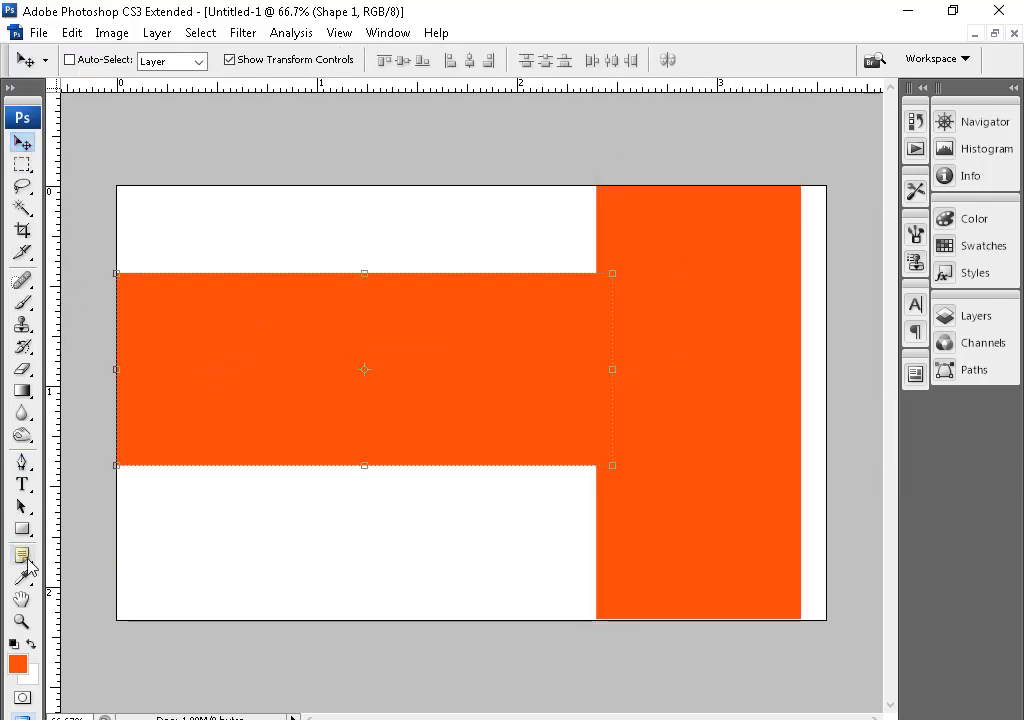
click(22, 529)
click(583, 59)
click(736, 352)
drag(682, 312, 628, 301)
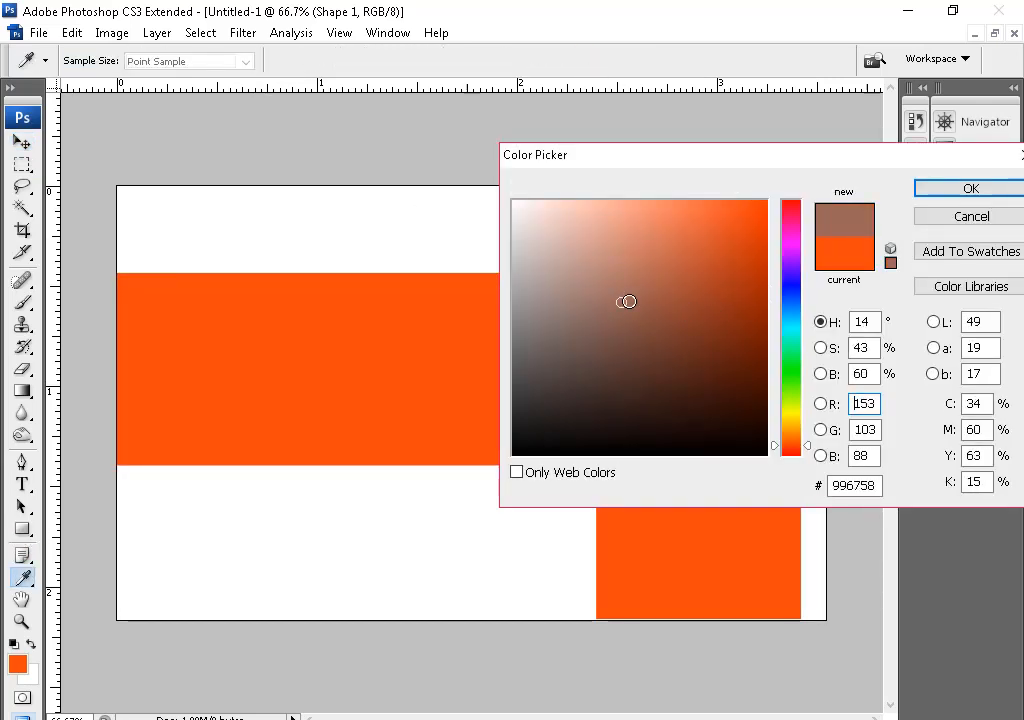
key(Return)
- Change the fill color of the horizontal rectangle's shape layer to dark brown
key(F7)
double_click(760, 428)
click(622, 277)
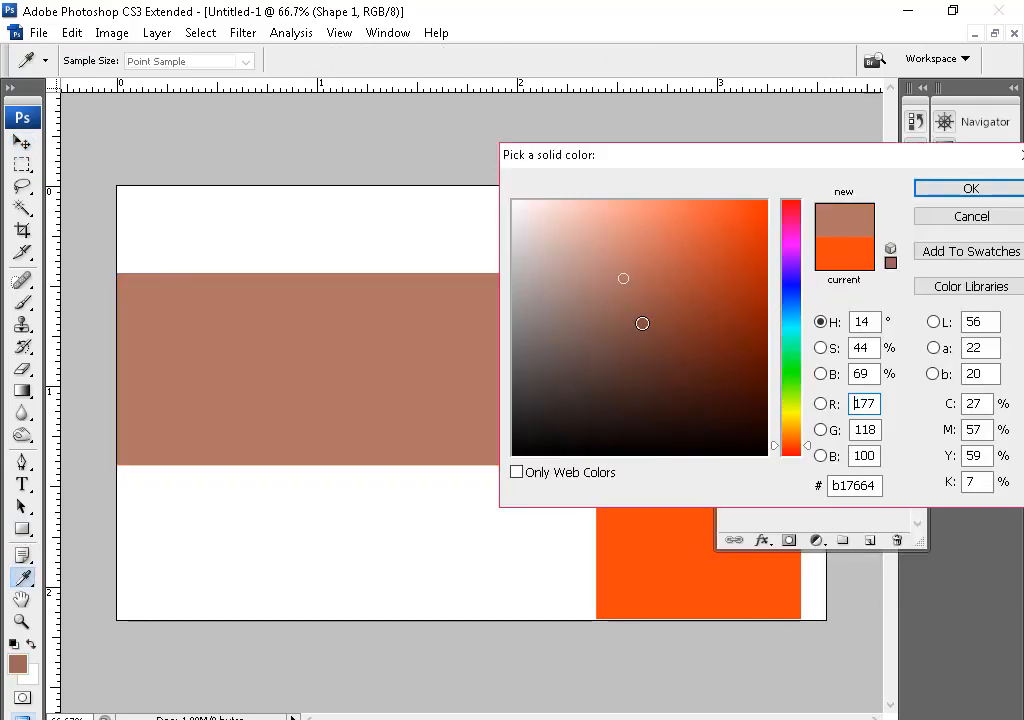
click(688, 336)
click(628, 297)
click(715, 377)
click(718, 349)
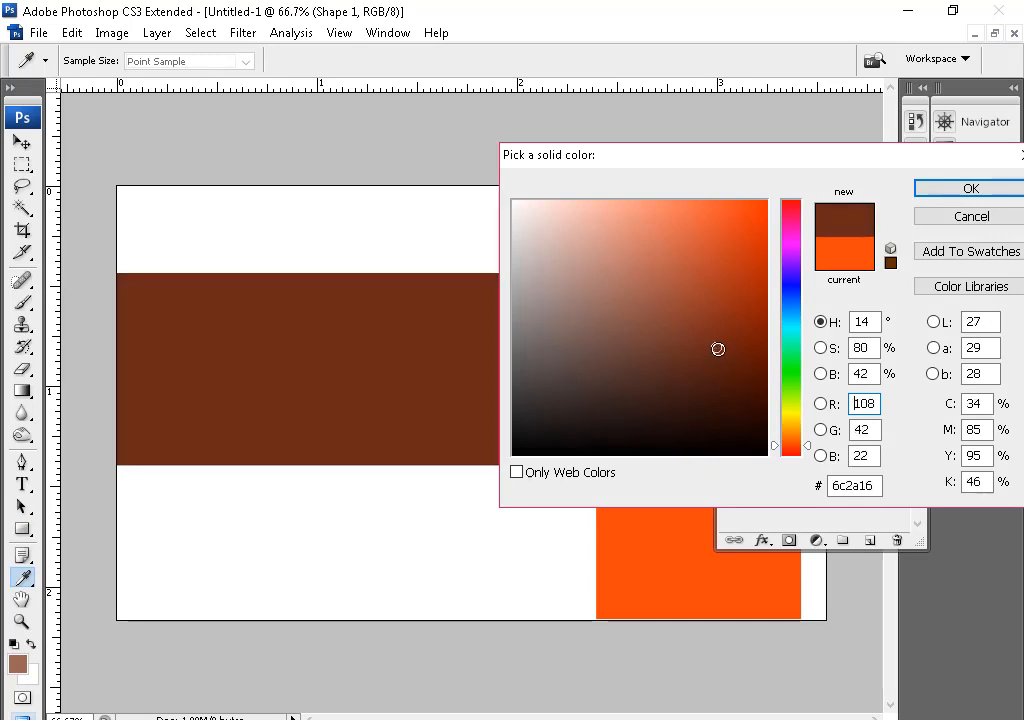
key(Return)
- Move the brown rectangle to the card's lower edge and flatten it into a narrow band
key(v)
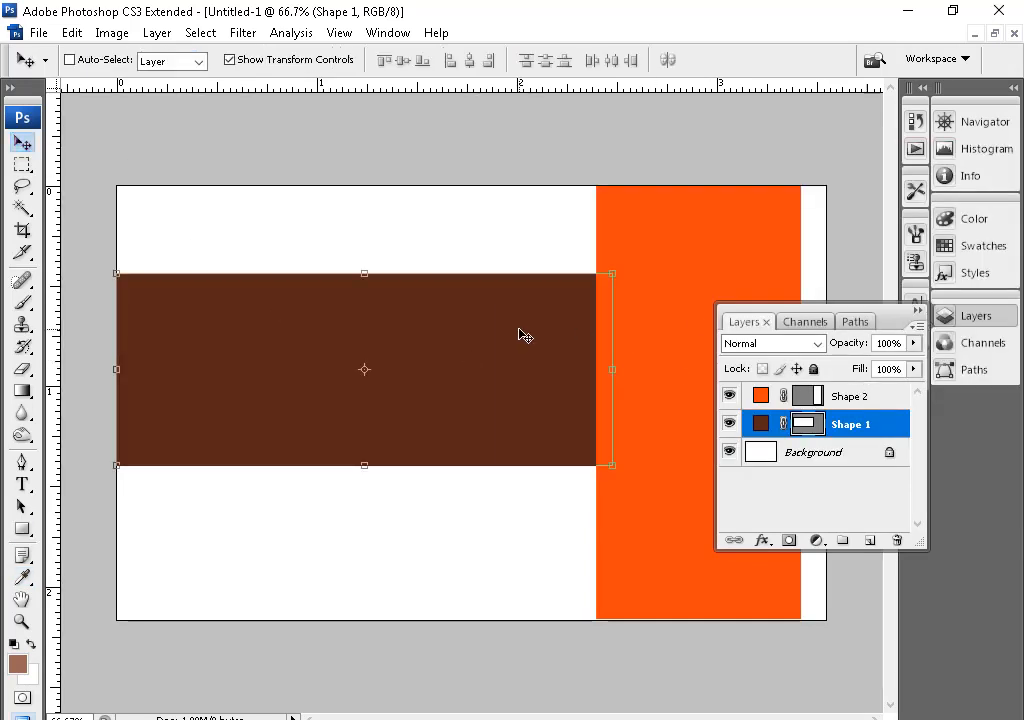
drag(520, 334, 527, 496)
drag(364, 428, 364, 541)
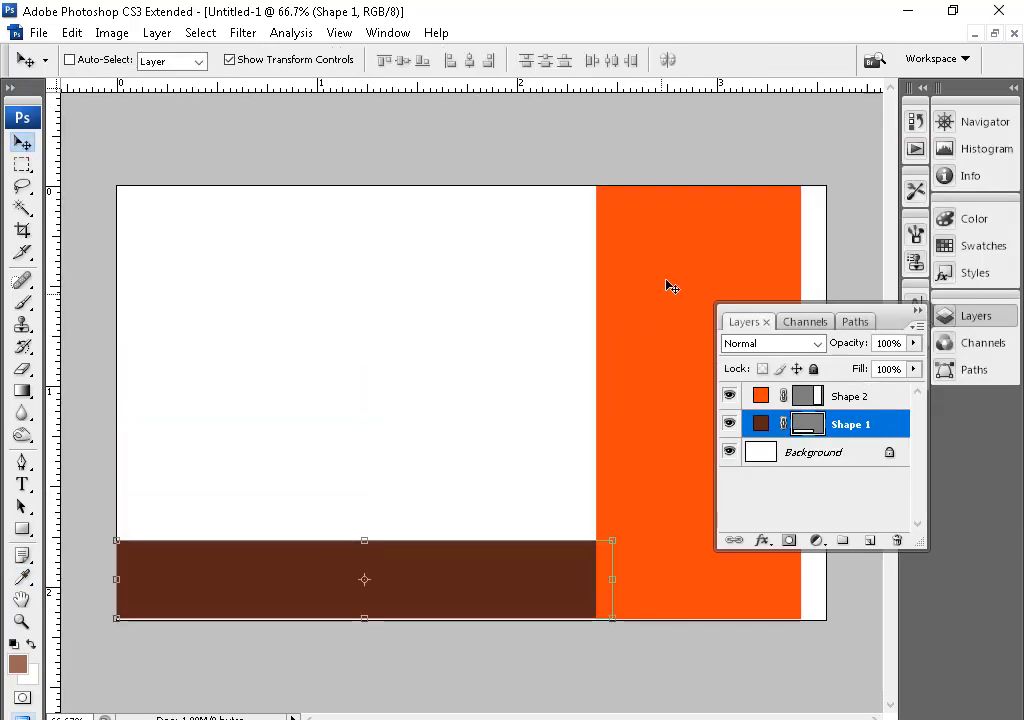
- Duplicate the orange column and stretch the copy across the card's full width, down to the brown band
ctrl+click(695, 281)
drag(695, 281, 392, 304)
key(ctrl+t)
drag(468, 172, 638, 278)
drag(368, 281, 366, 185)
drag(365, 512, 363, 543)
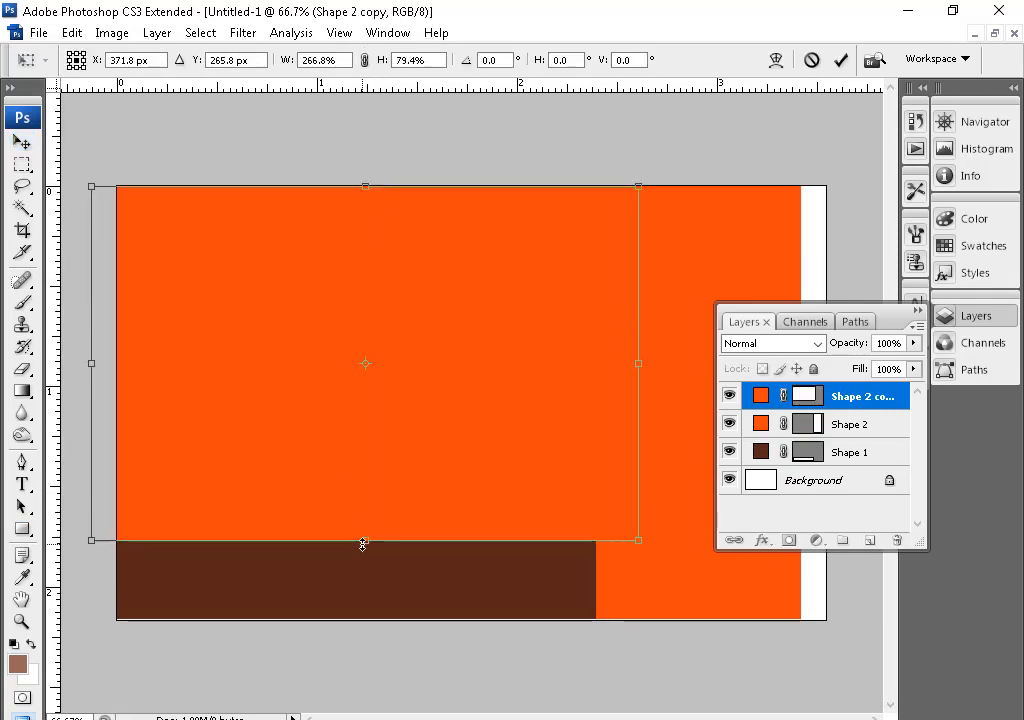
drag(639, 366, 827, 366)
key(Return)
- Extend the brown band to the card's right edge
ctrl+click(512, 590)
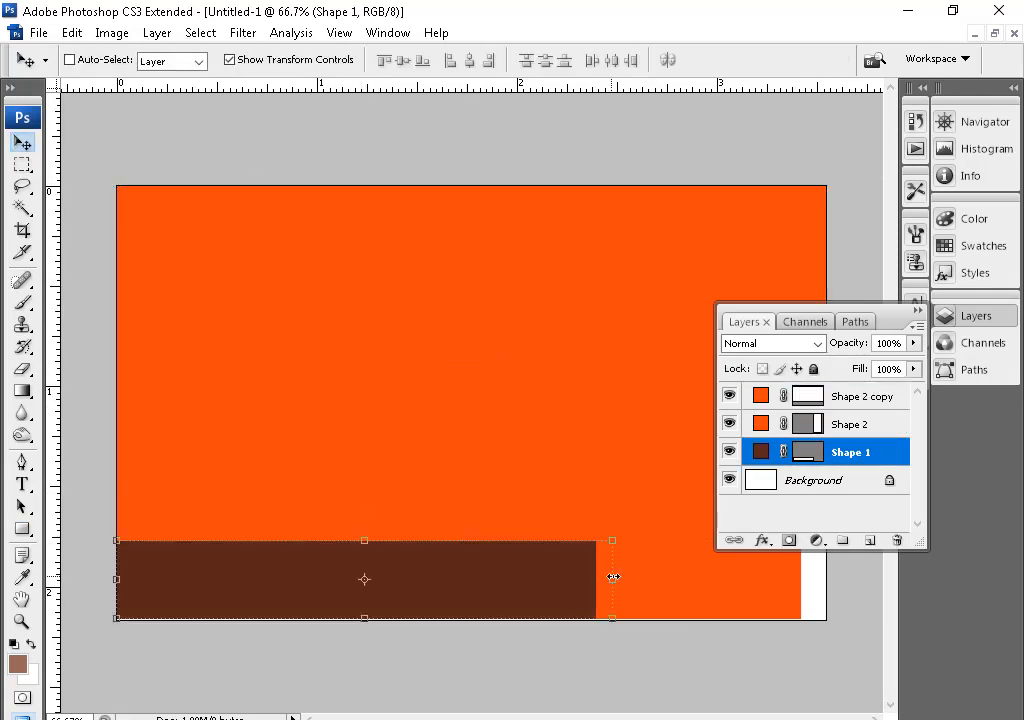
drag(612, 578, 826, 580)
key(Return)
- Change the original orange column's fill color to white
ctrl+click(663, 587)
double_click(759, 423)
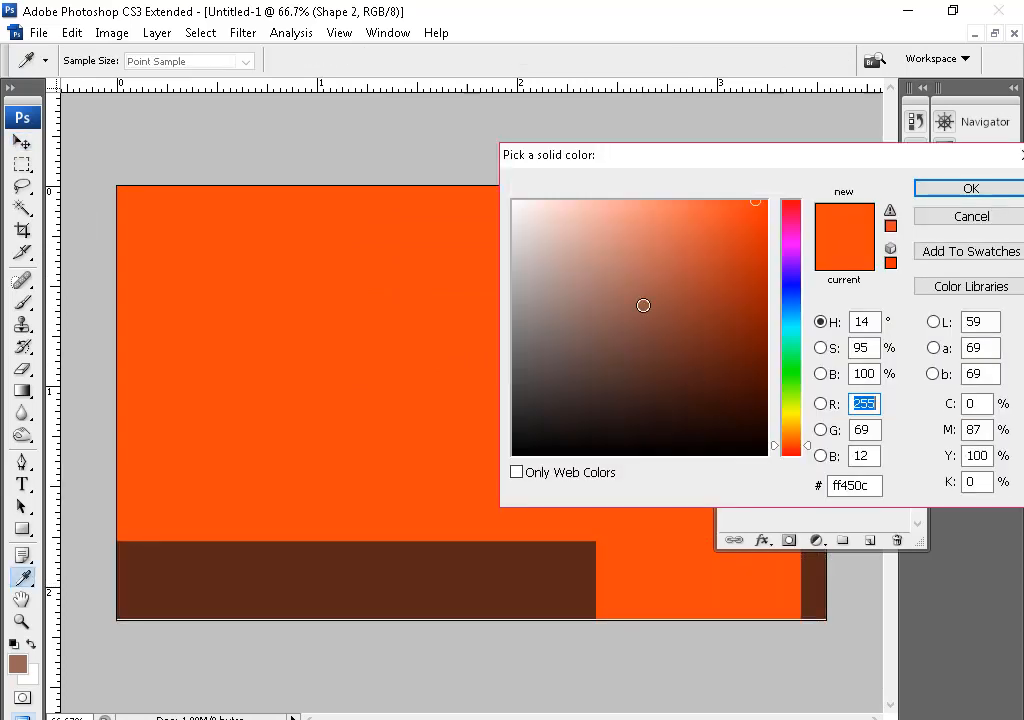
click(513, 201)
key(Return)
- Bring the white column in front of the large orange rectangle and nudge it slightly to the right
key(ctrl+])
key(ctrl+[)
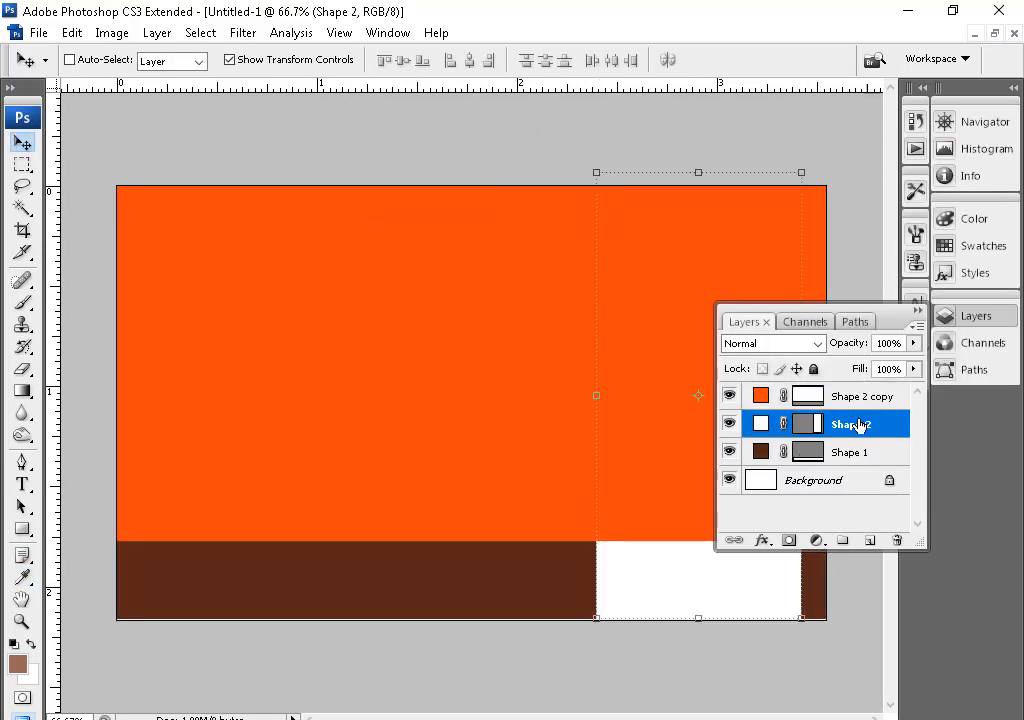
key(ctrl+])
click(917, 311)
drag(688, 367, 711, 323)
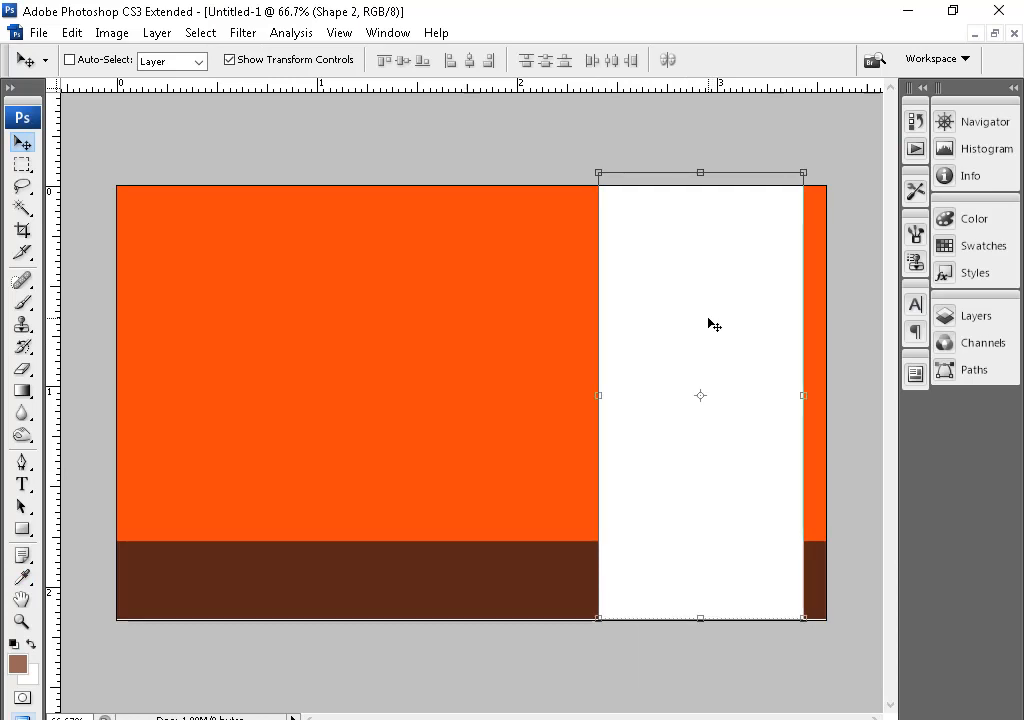
right_click(472, 568)
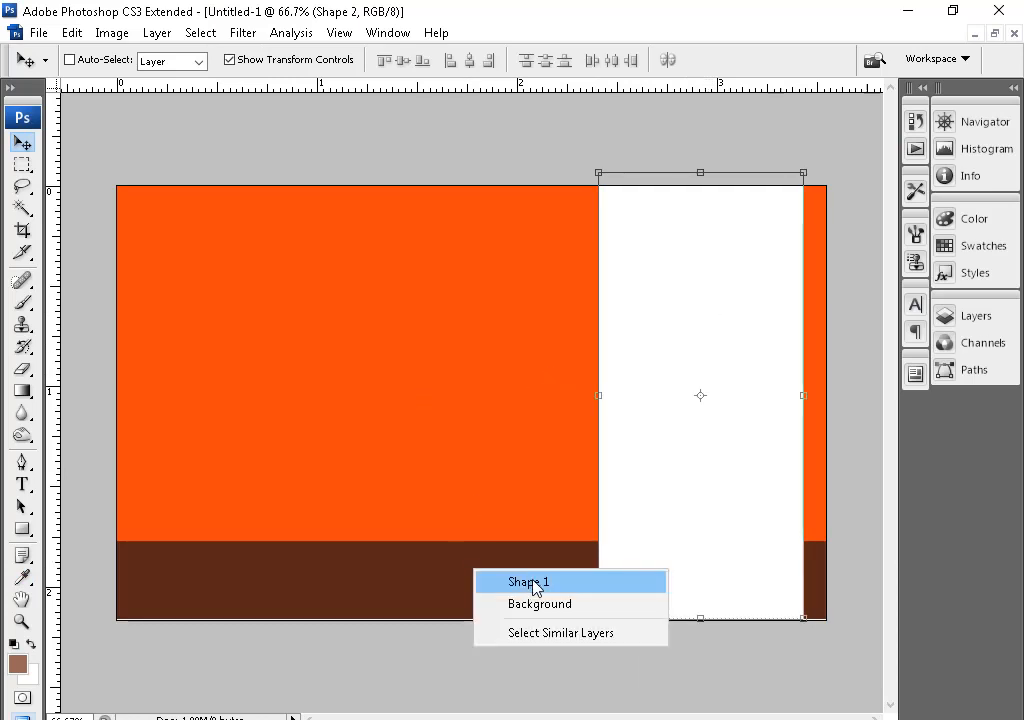
click(533, 583)
drag(475, 581, 557, 567)
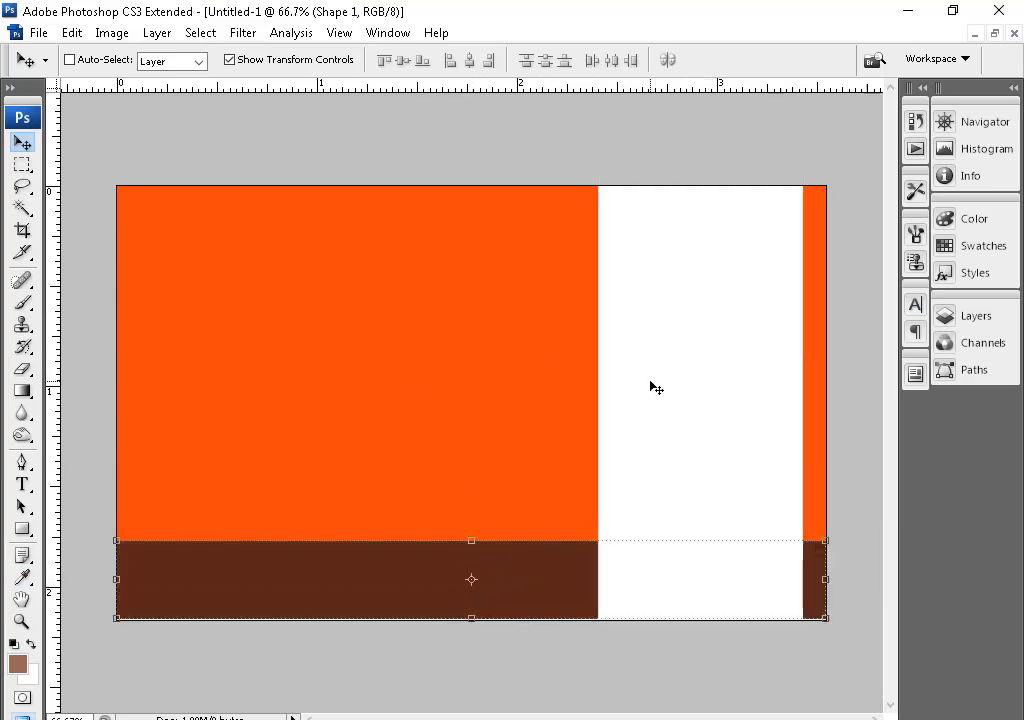
- Extend the large orange rectangle slightly beyond the card's upper edge
right_click(350, 306)
click(392, 319)
mouse_move(458, 185)
mouse_down()
mouse_move(455, 342)
mouse_move(448, 165)
mouse_up()
key(Return)
click(29, 161)
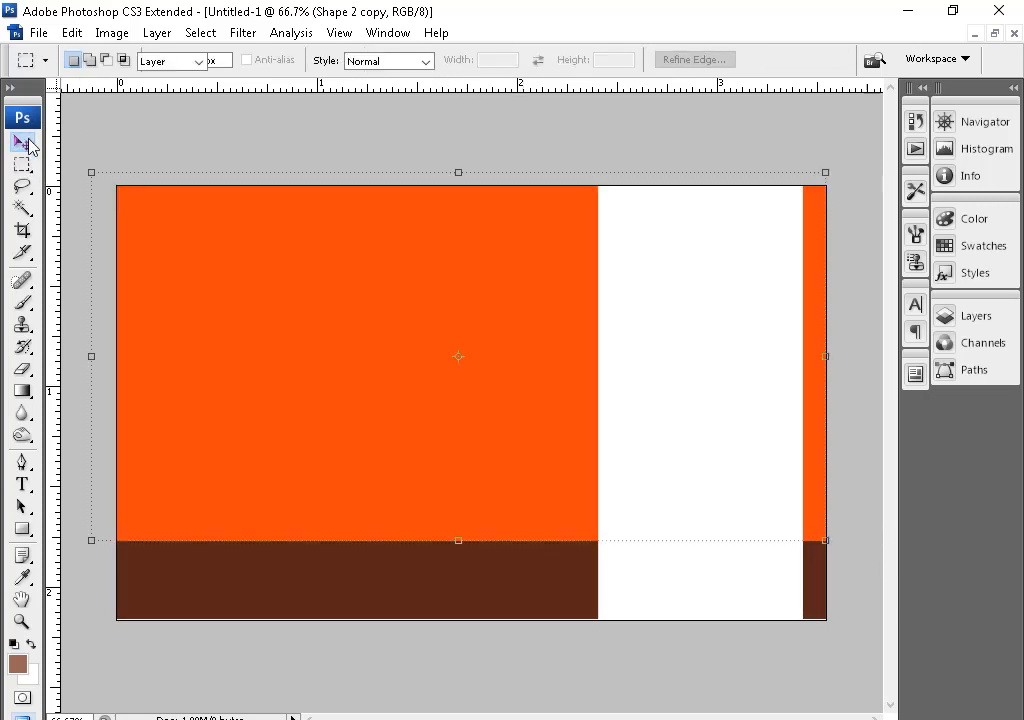
click(27, 144)
click(921, 646)
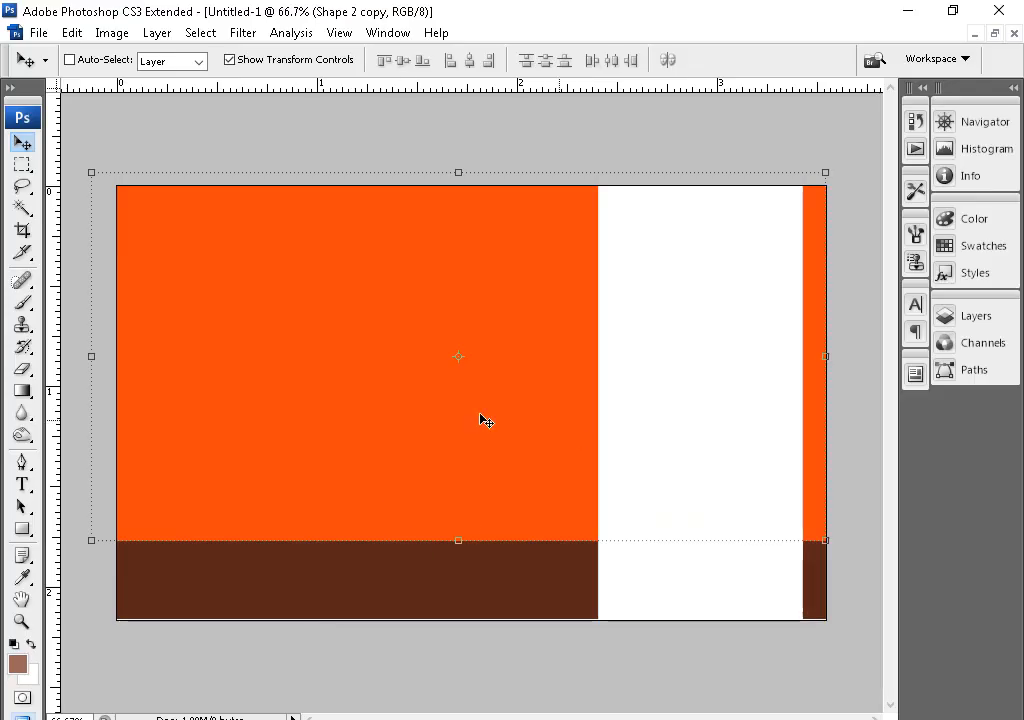
- Adjust the large orange rectangle so it covers only the upper part of the card
right_click(390, 292)
click(443, 315)
drag(491, 517, 470, 345)
drag(460, 169, 461, 181)
key(Return)
- Narrow the orange rectangle from its right side so it ends behind the white column
right_click(448, 539)
click(488, 552)
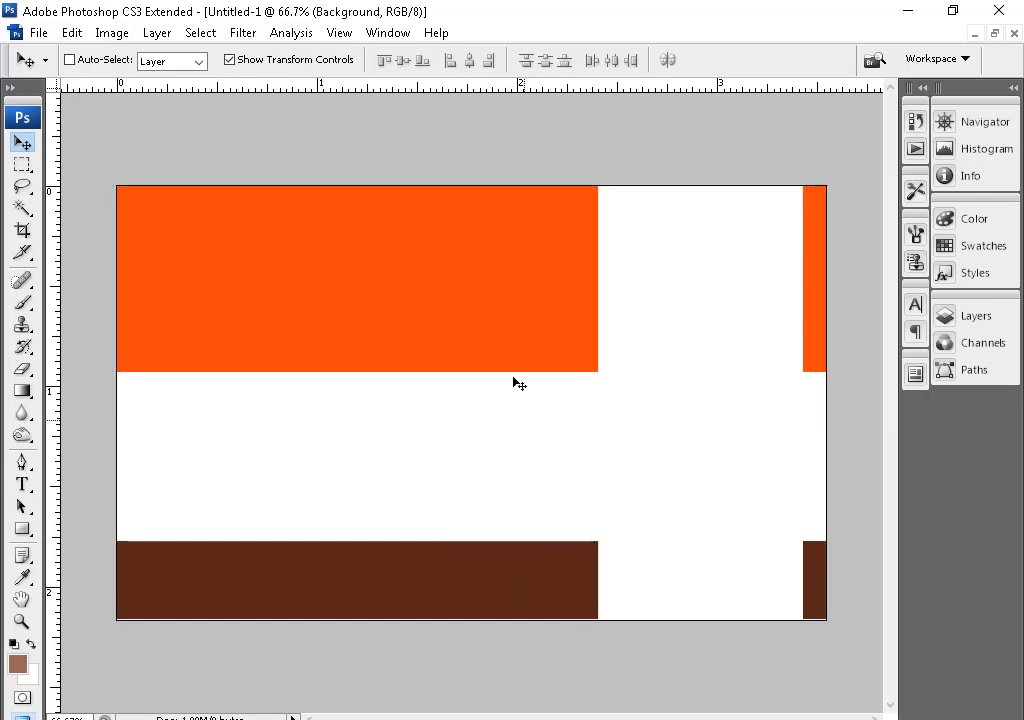
right_click(513, 342)
click(550, 353)
drag(826, 303, 762, 308)
key(Return)
- Stretch the brown band upward past the card's upper edge to fill the area behind the other shapes
right_click(468, 584)
click(499, 596)
drag(499, 541, 501, 169)
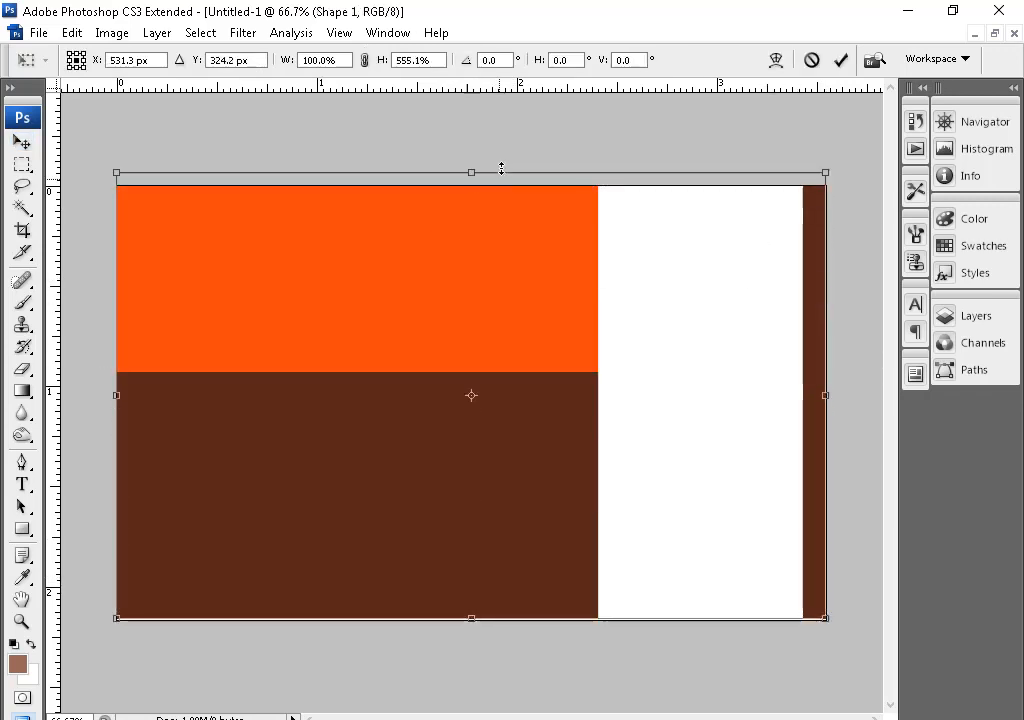
key(Return)
- Widen the white column by extending its left side
right_click(670, 299)
click(683, 310)
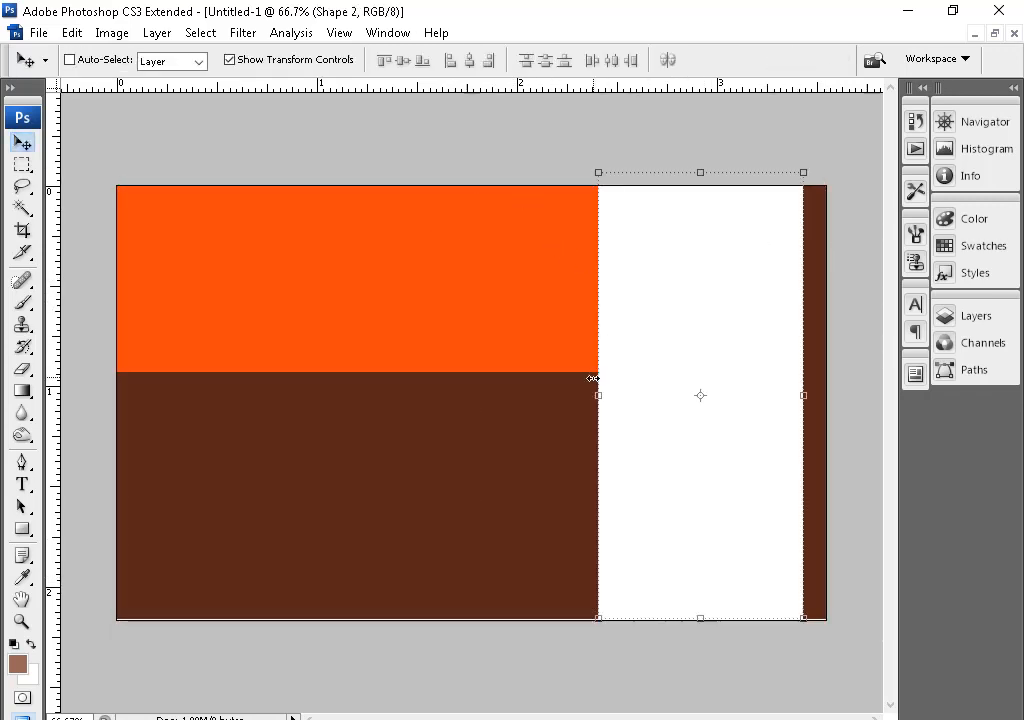
drag(592, 378, 542, 402)
key(Return)
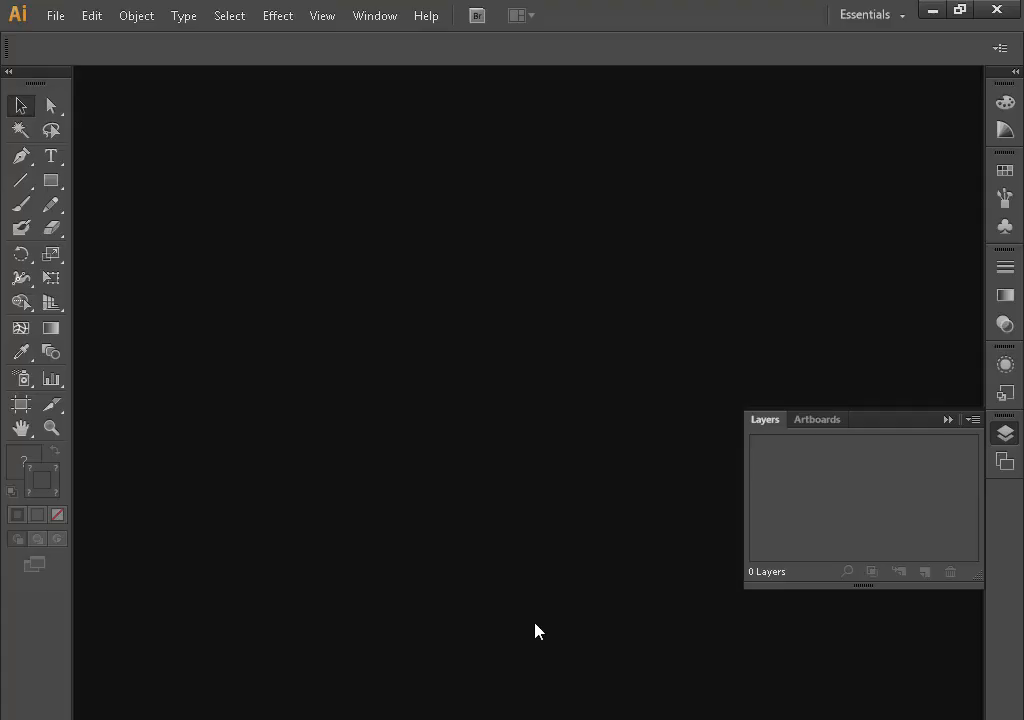
- Copy the lines "az zahra catering" and "melayani pesanan catering" from the WhatsApp chat in the browser
click(650, 717)
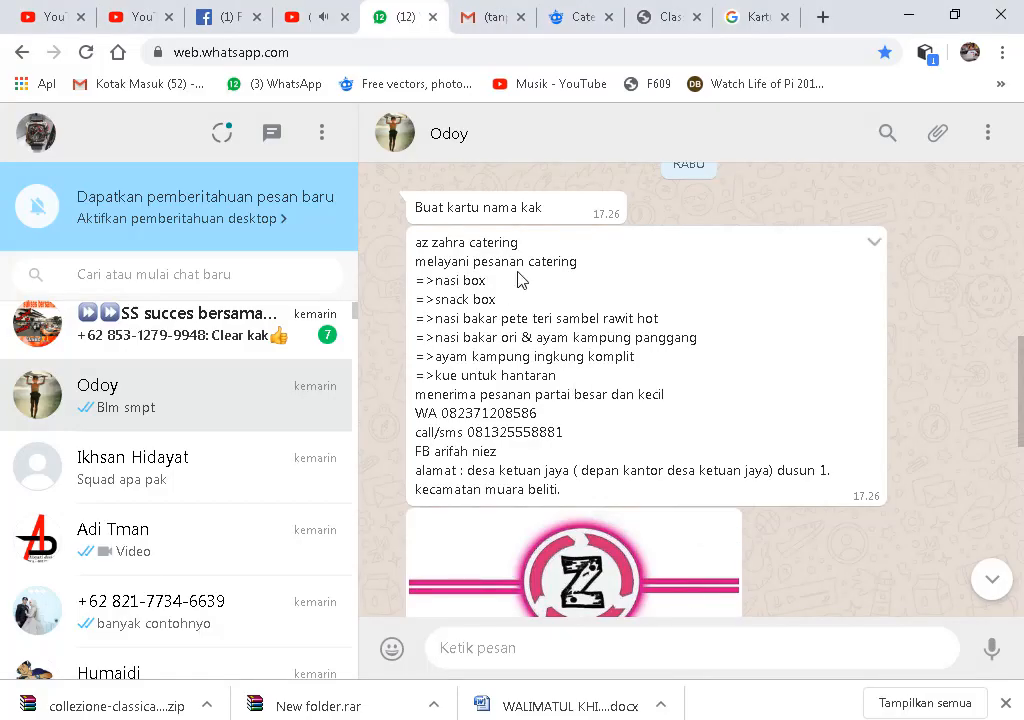
drag(579, 262, 415, 242)
click(907, 27)
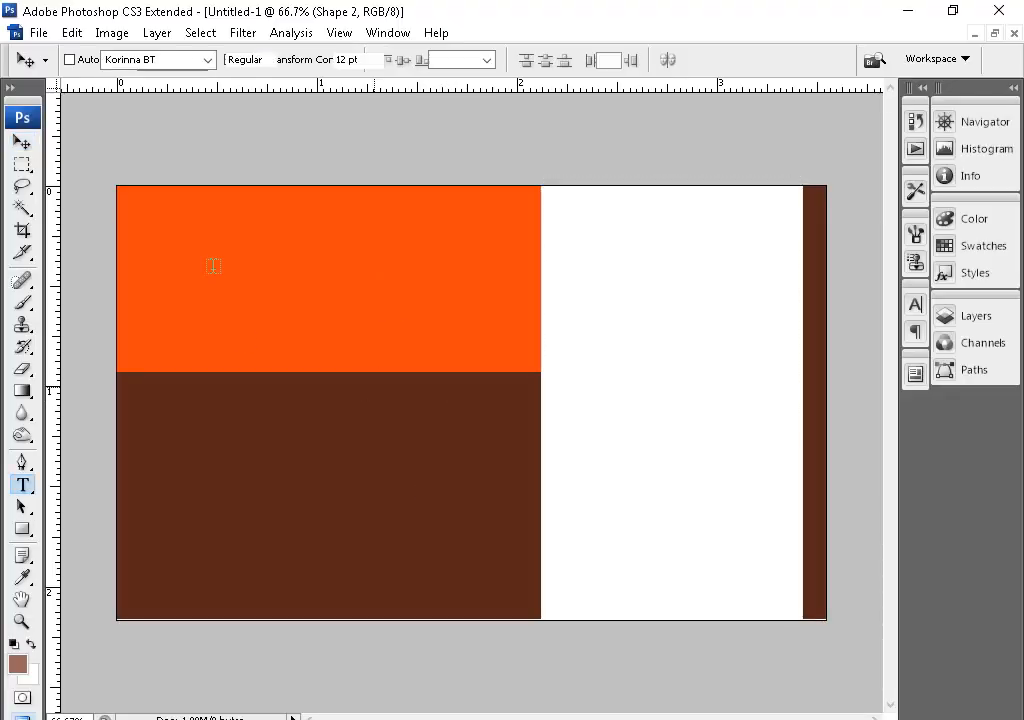
- Paste the copied catering text onto the orange area and shift it right until its beginning is inside the card
click(213, 268)
key(ctrl+v)
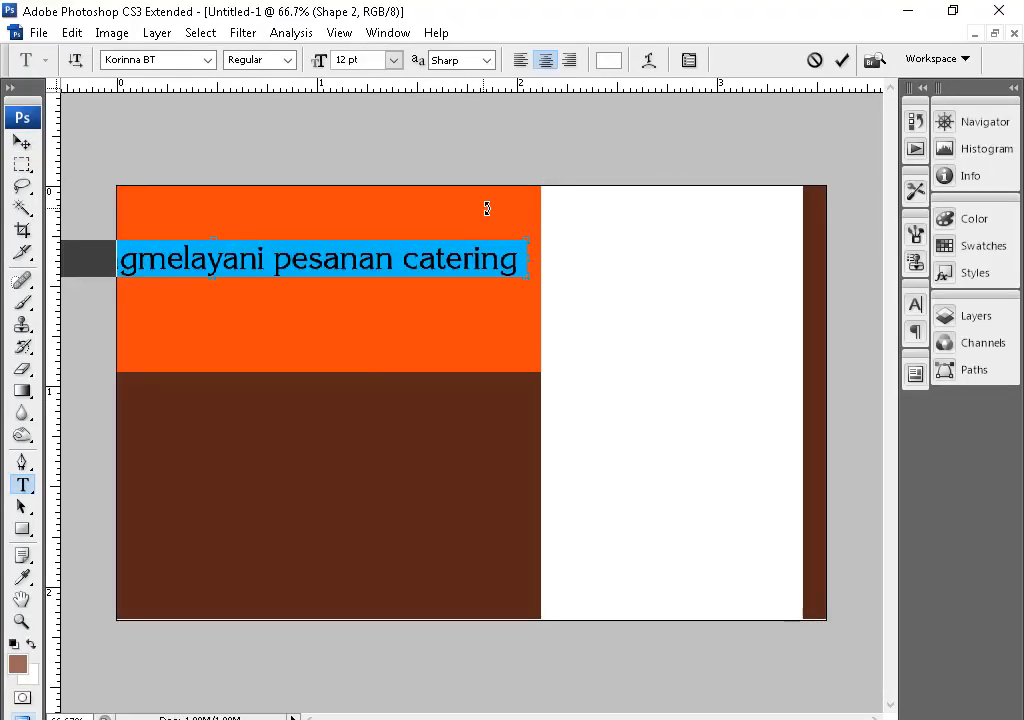
click(21, 143)
drag(268, 275, 571, 263)
- Split "melayani pesanan catering" onto its own line, copy it and delete it, leaving only "az zahra catering"
key(t)
click(373, 254)
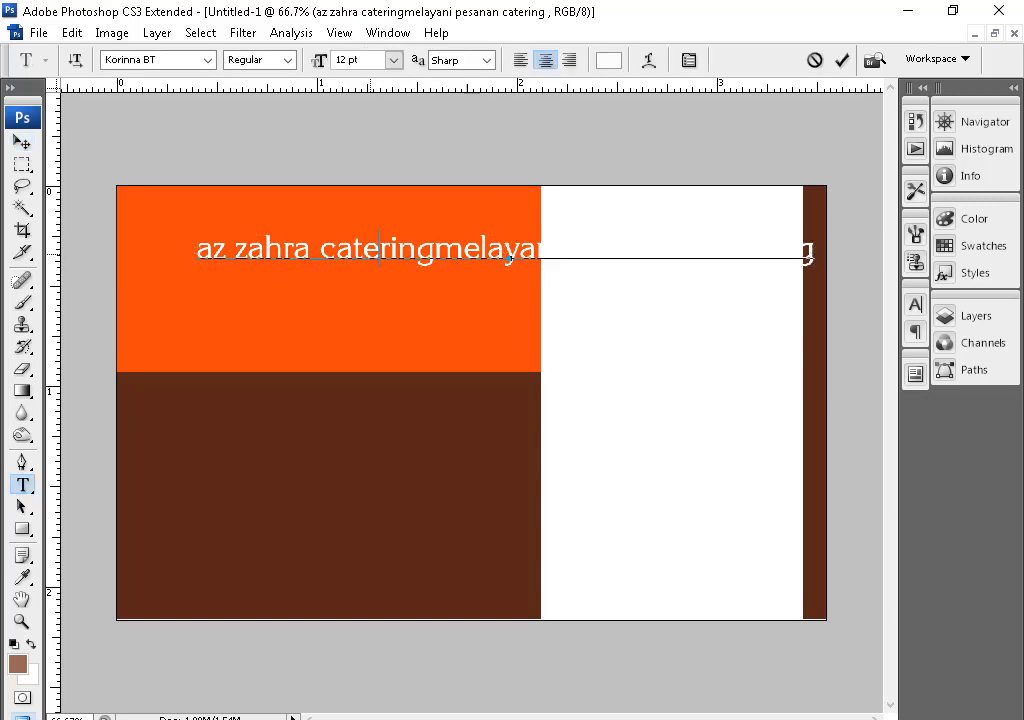
key(Return)
key(shift+End)
key(ctrl+c)
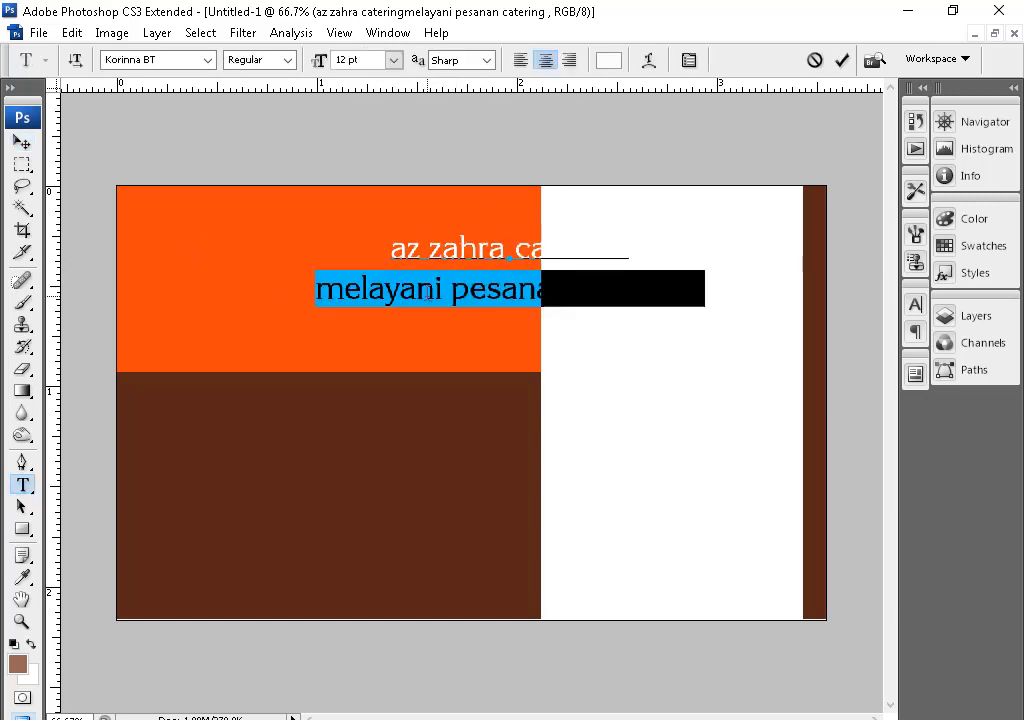
key(BackSpace)
key(BackSpace)
click(23, 143)
- Add "melayani pesanan catering" as separate text low in the orange block, and move "az zahra catering" left above it
key(t)
click(235, 351)
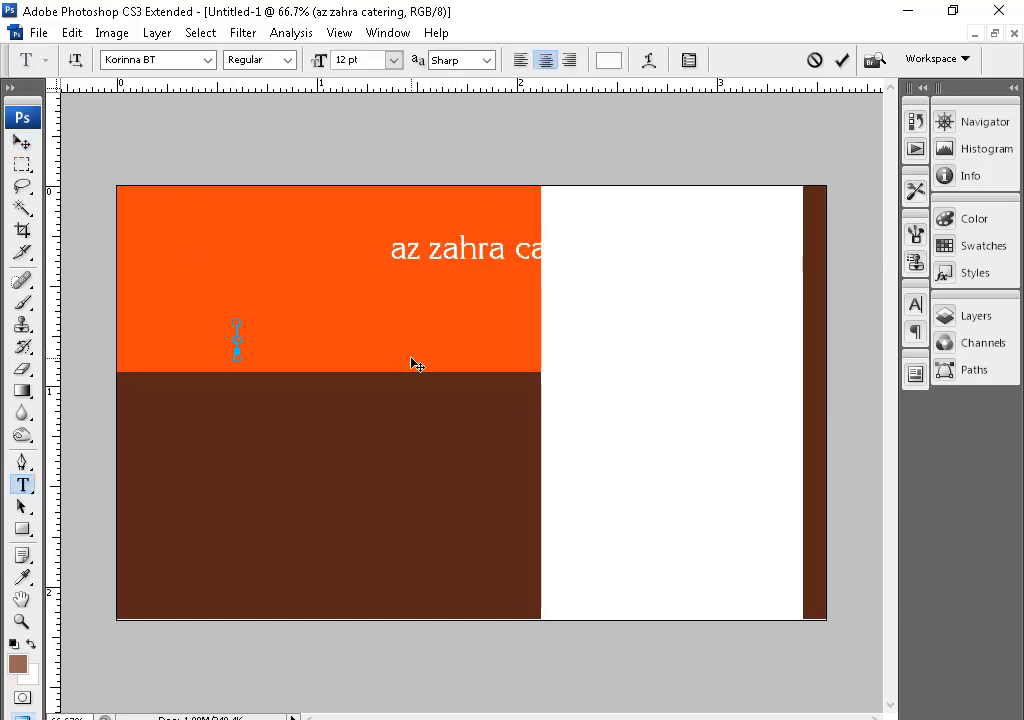
key(ctrl+v)
click(21, 143)
drag(282, 349, 378, 349)
ctrl+click(485, 267)
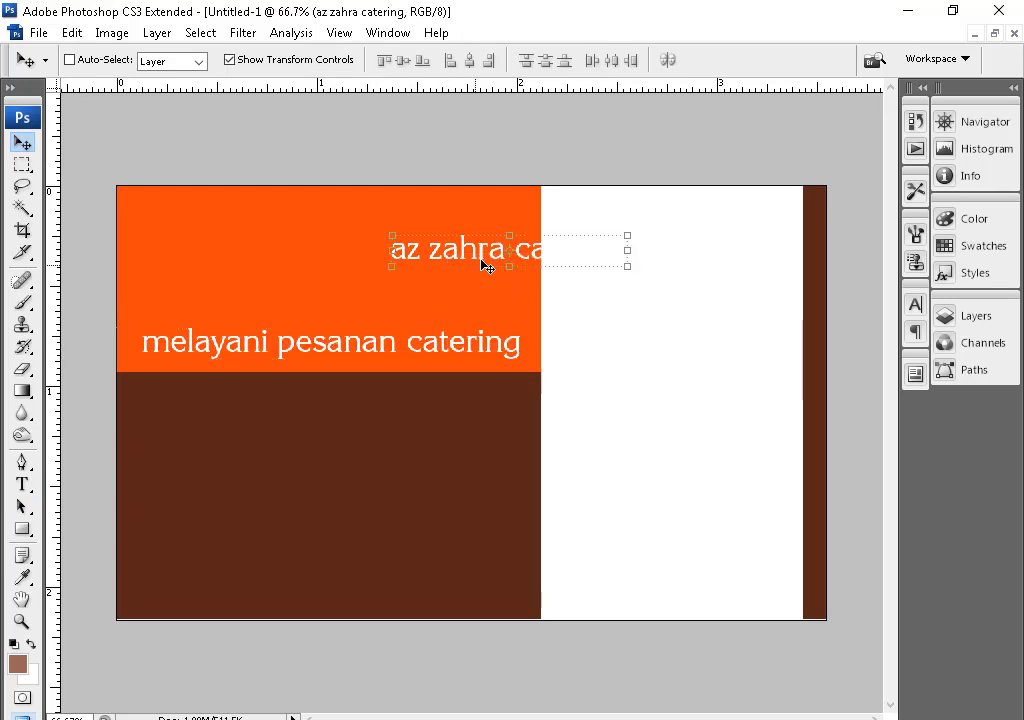
drag(485, 267, 306, 280)
- Open the restaurant logo file 137624-OSWOYZ-66.ai from the 2019 folder in Illustrator
click(380, 640)
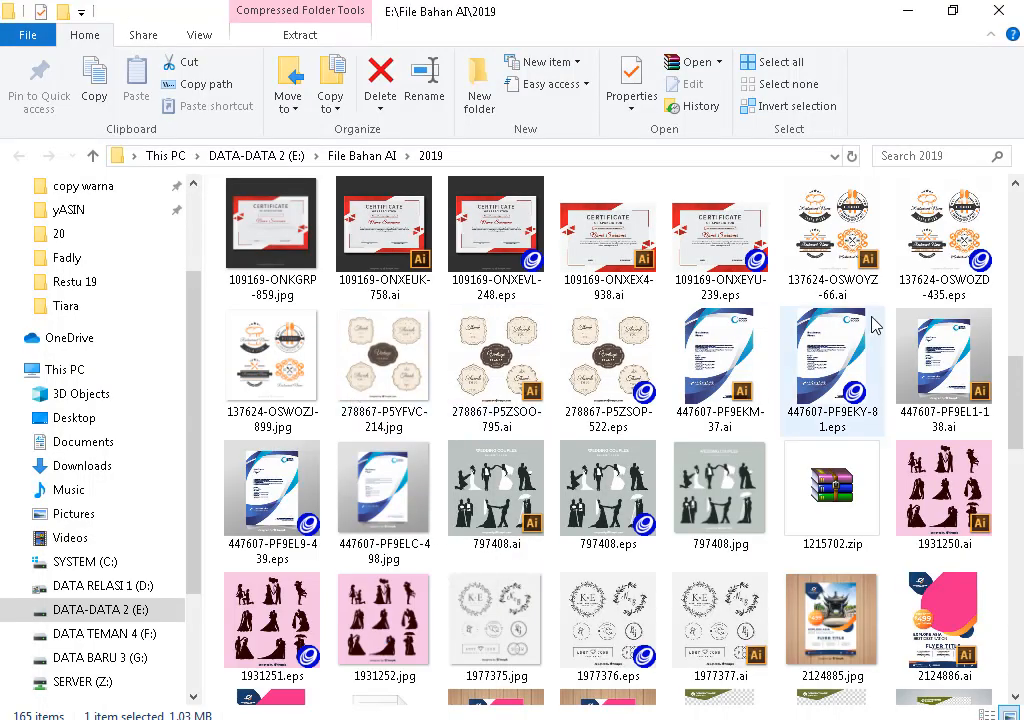
drag(832, 200, 502, 499)
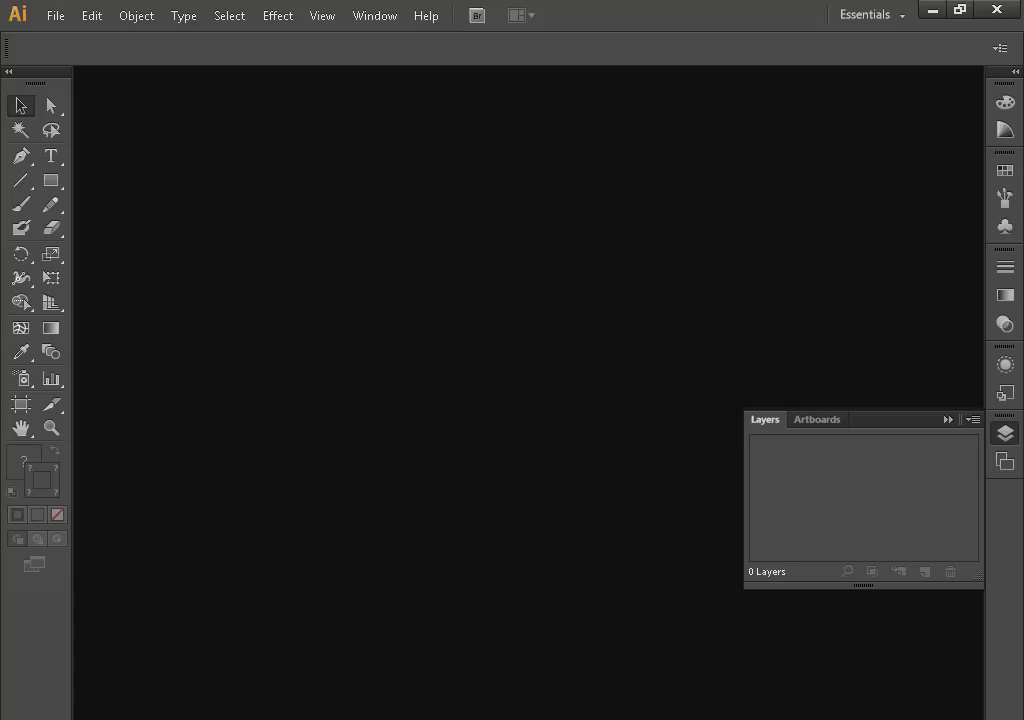
- Replace "Lorem Ipsum" on the chef-hat logo's ribbon with centred text "CATERING"
drag(502, 499, 316, 528)
key(Return)
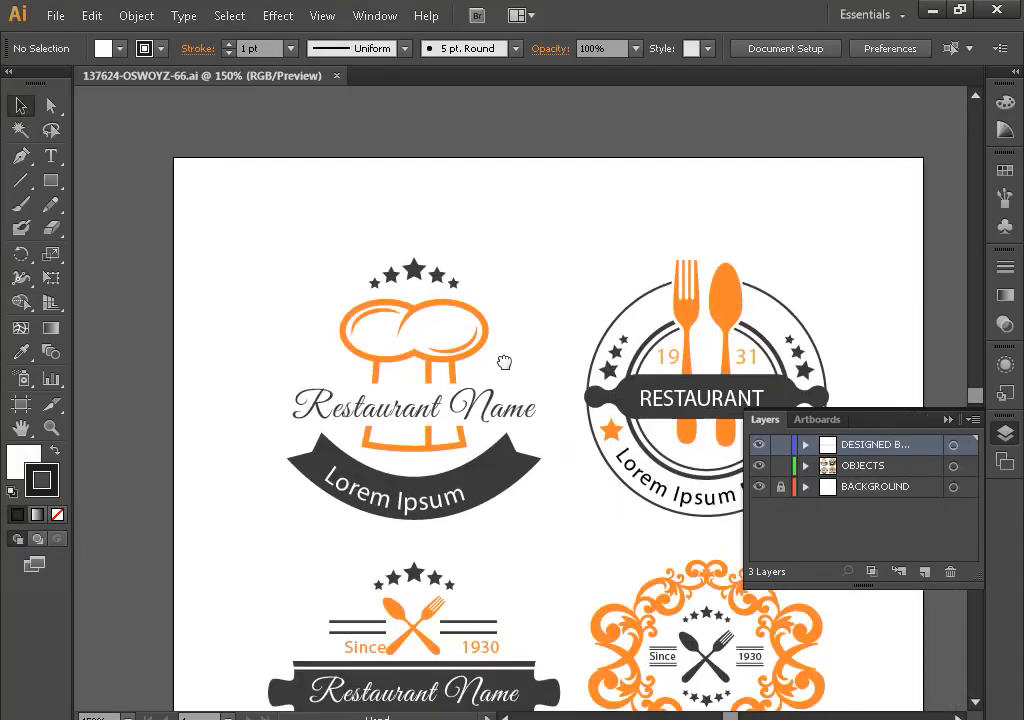
drag(504, 362, 490, 362)
click(481, 499)
click(461, 436)
key(t)
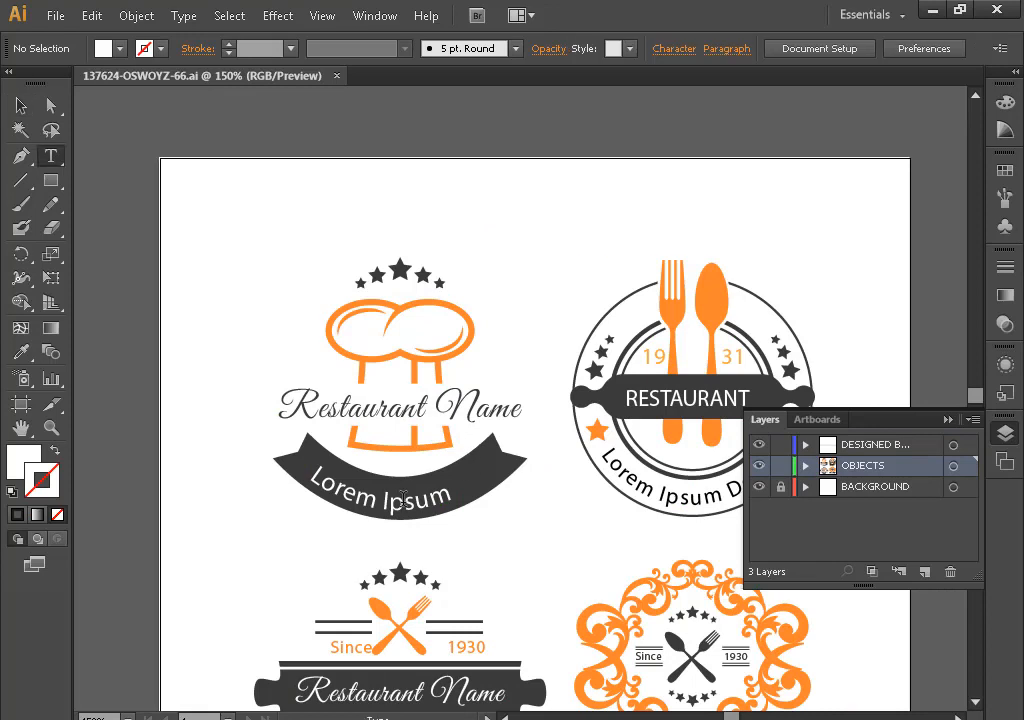
triple_click(403, 499)
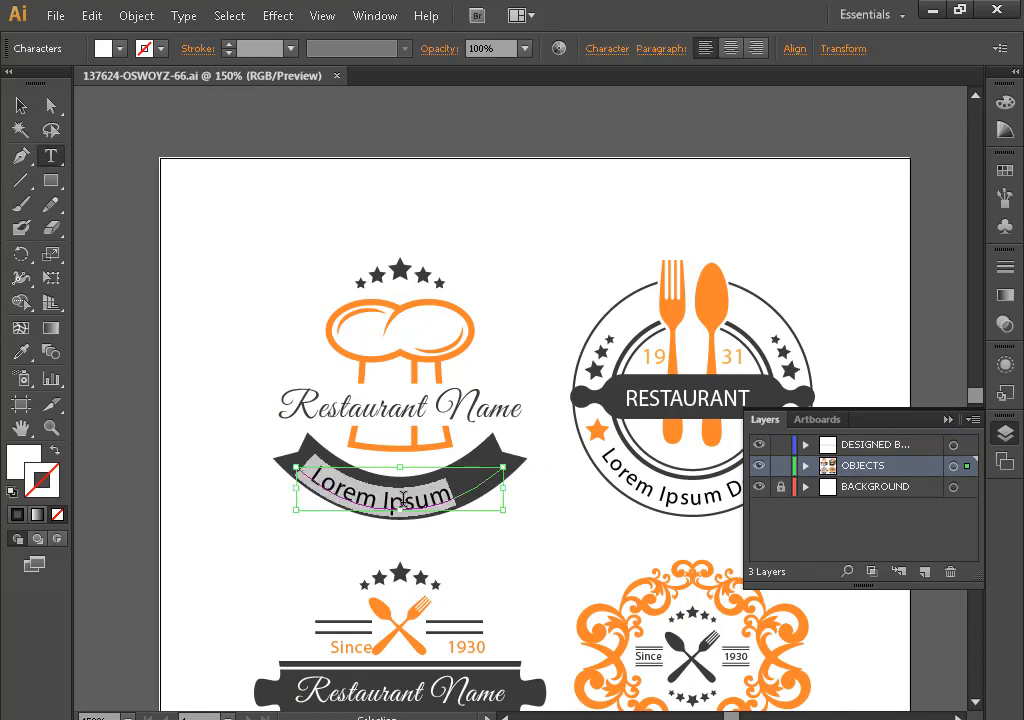
click(733, 50)
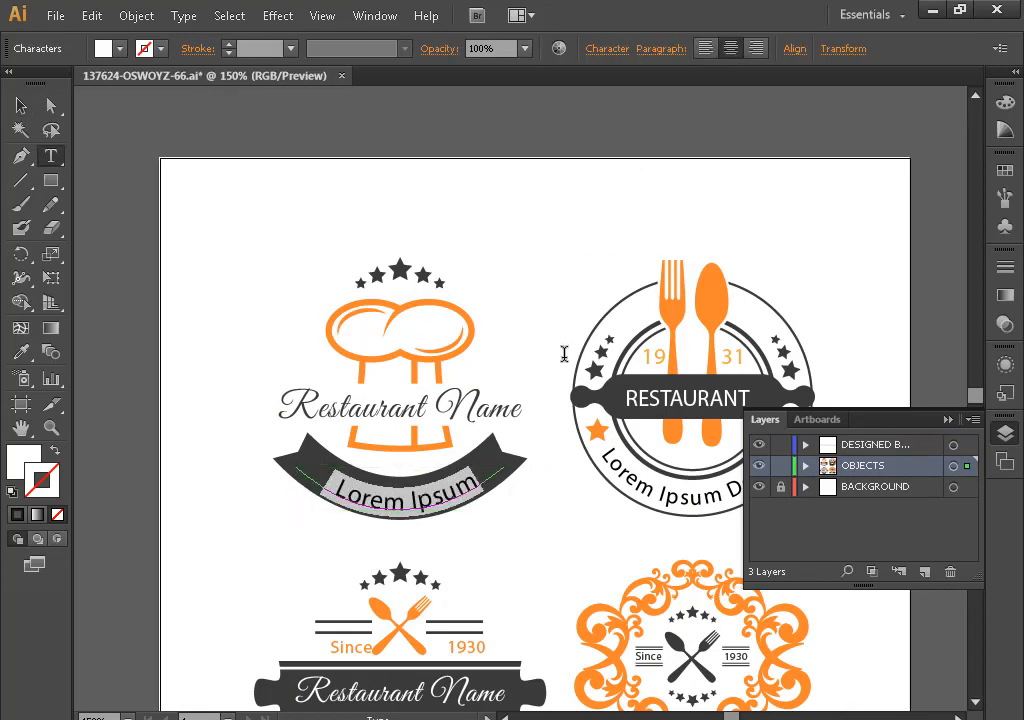
text(CATERING)
- Widen the letter spacing of "CATERING" until the word spreads across the ribbon
key(ctrl+a)
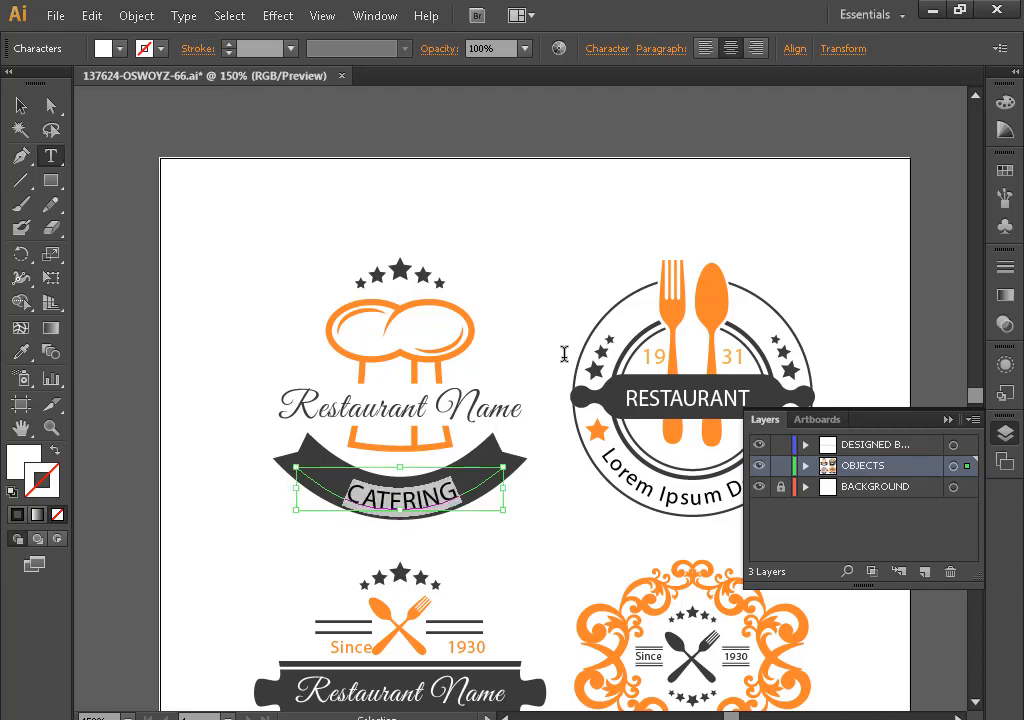
key(alt+Right)
key(alt+Right)
key(alt+Right)
key(alt+Right)
key(alt+Right)
key(Escape)
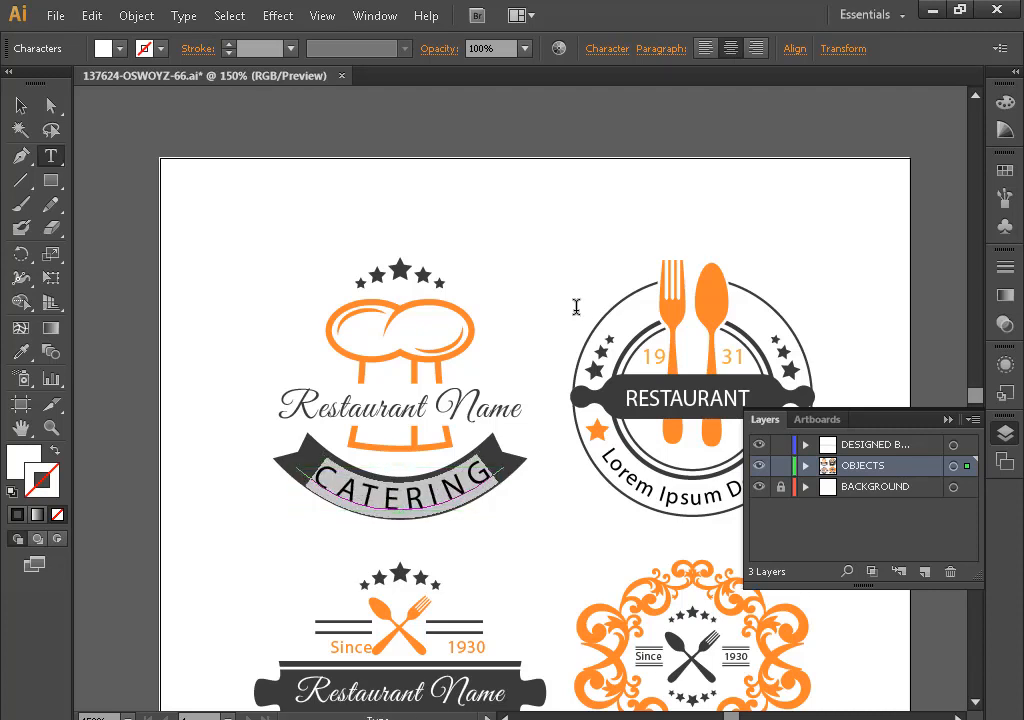
- Replace "Restaurant Name" in the chef-hat logo with "Az-Zahrah" and enlarge it to nearly the ribbon's width
click(439, 395)
key(ctrl+a)
text(aZ)
key(ctrl+a)
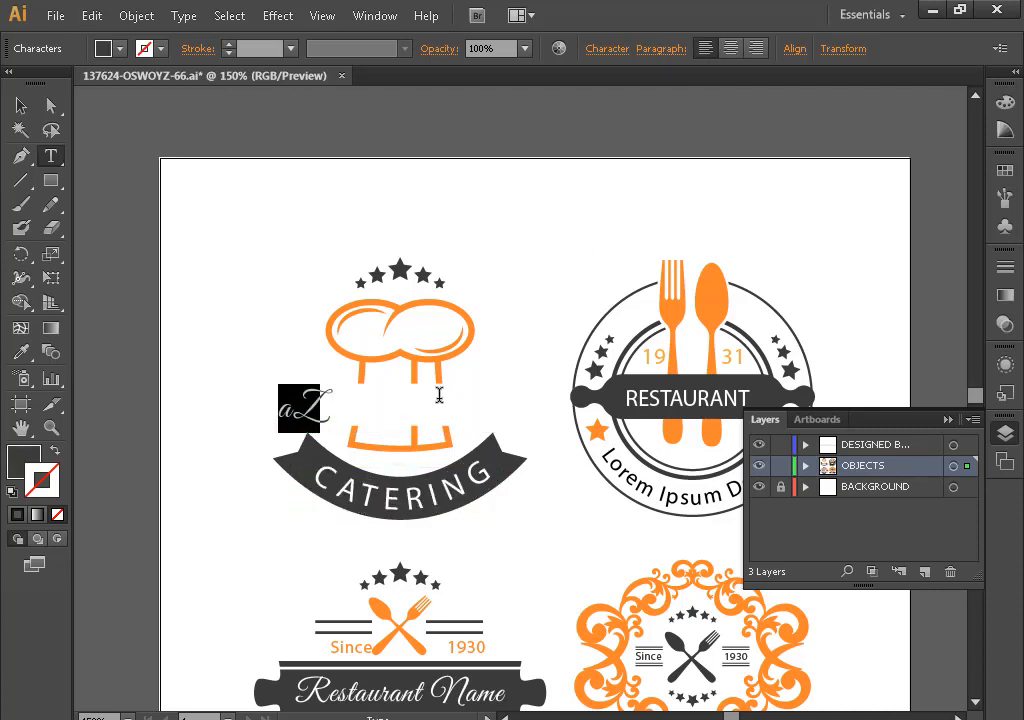
text(Az-Zahrah)
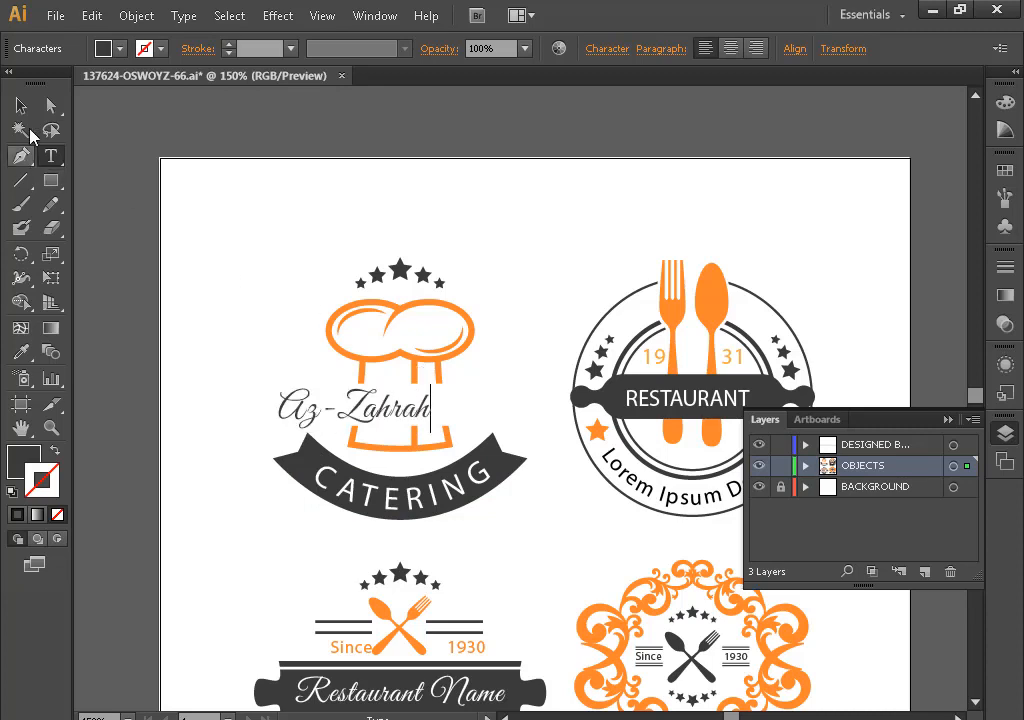
key(Escape)
drag(433, 384, 508, 400)
- Try out fonts such as Goudy Stout, GeoSlab703 Md BT and GillSans on the "Az-Zahrah" text
key(t)
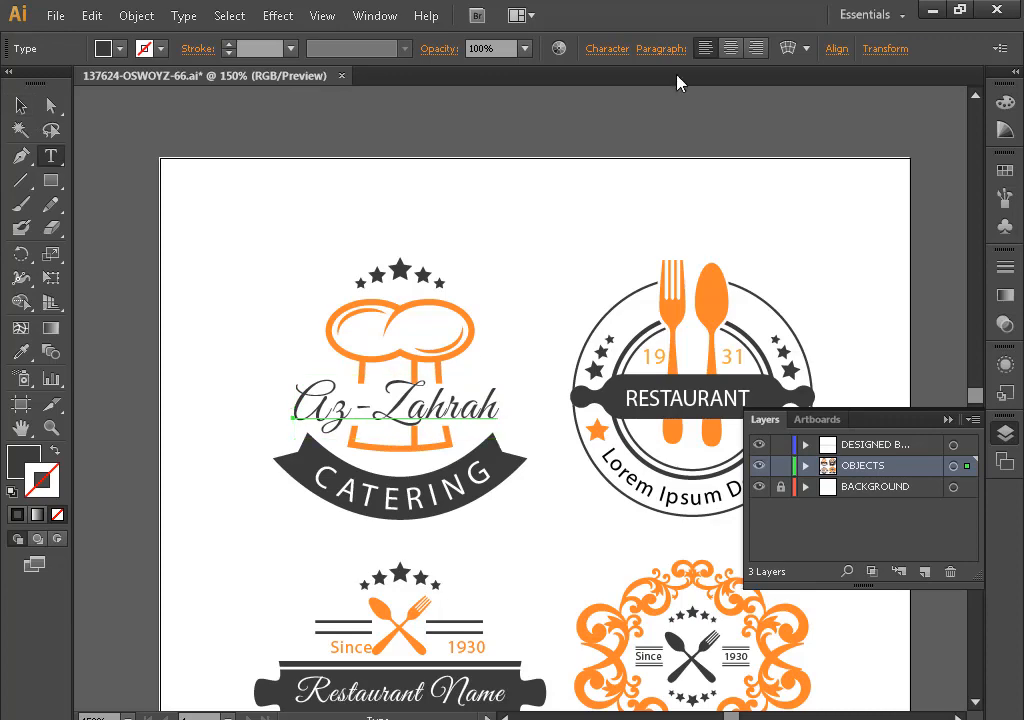
click(608, 49)
click(505, 81)
text(Goudy Stout)
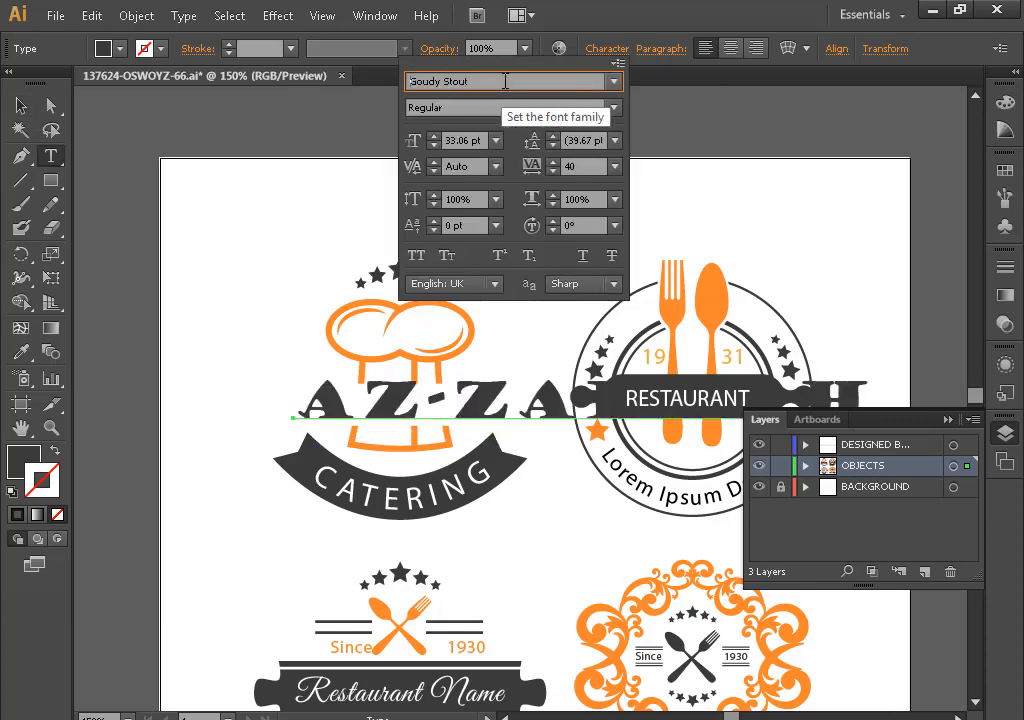
key(Up)
key(Up)
key(Up)
key(Up)
key(Up)
key(Up)
key(Up)
key(Up)
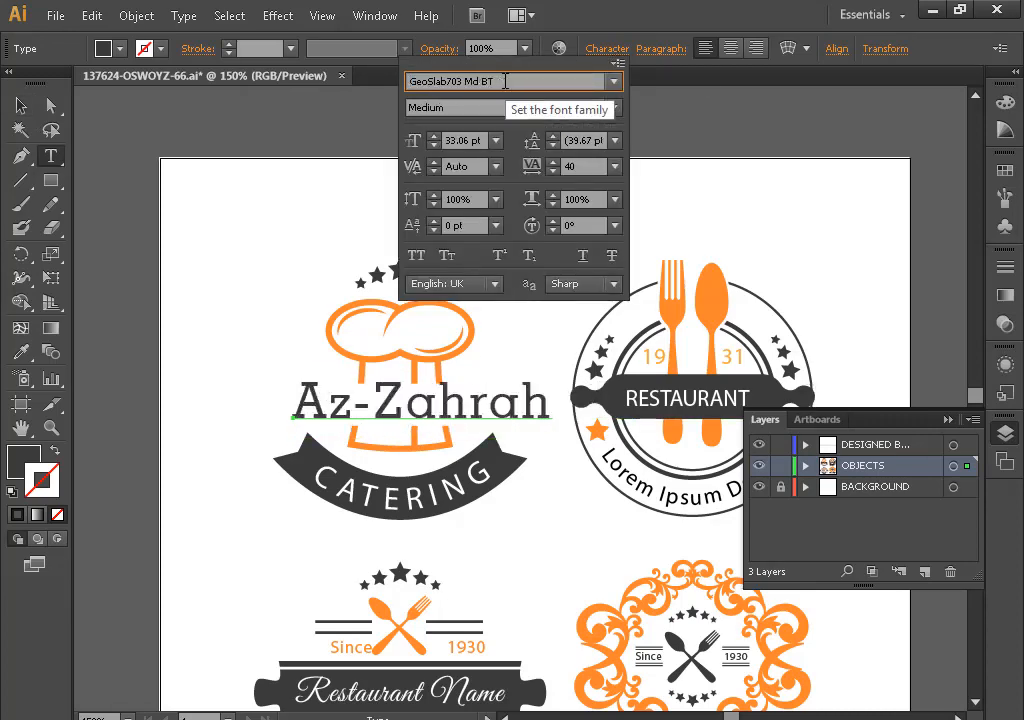
key(Down)
key(Down)
key(Down)
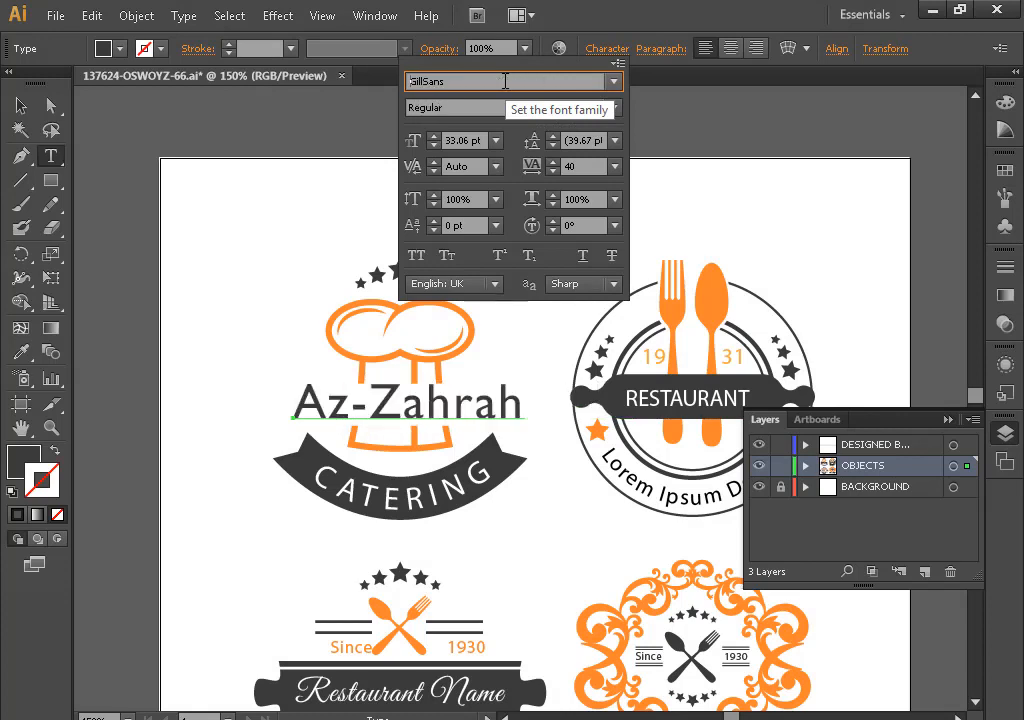
- Set the "Az-Zahrah" logo text in the font Lobster Two with the Bold Italic style
drag(520, 80, 325, 79)
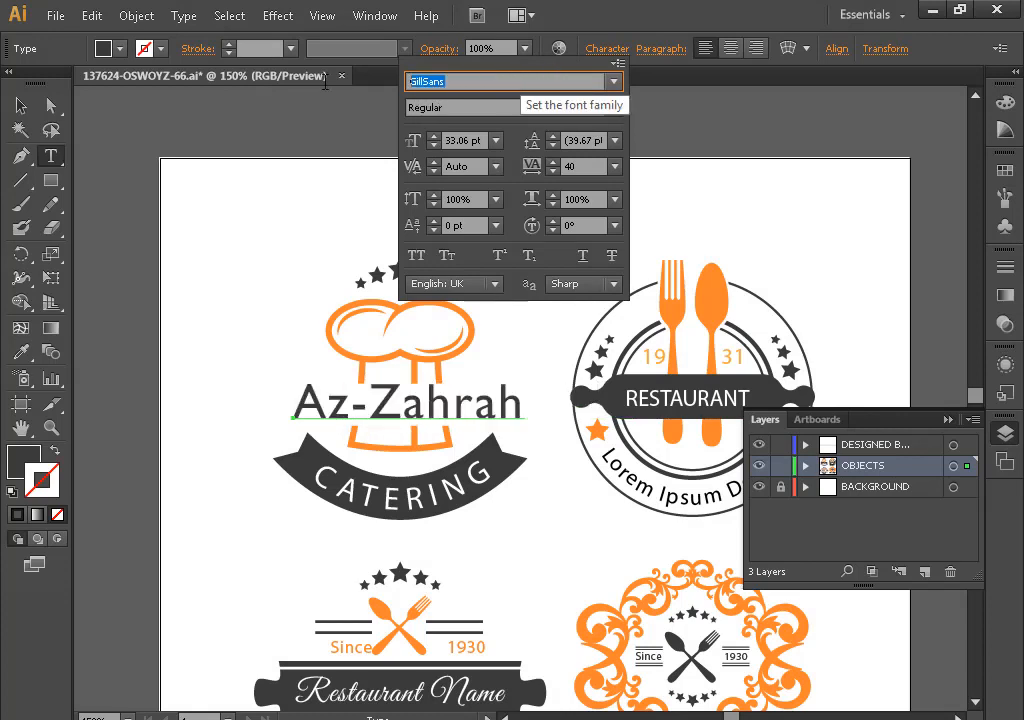
text(Lobster Two)
key(Return)
click(608, 48)
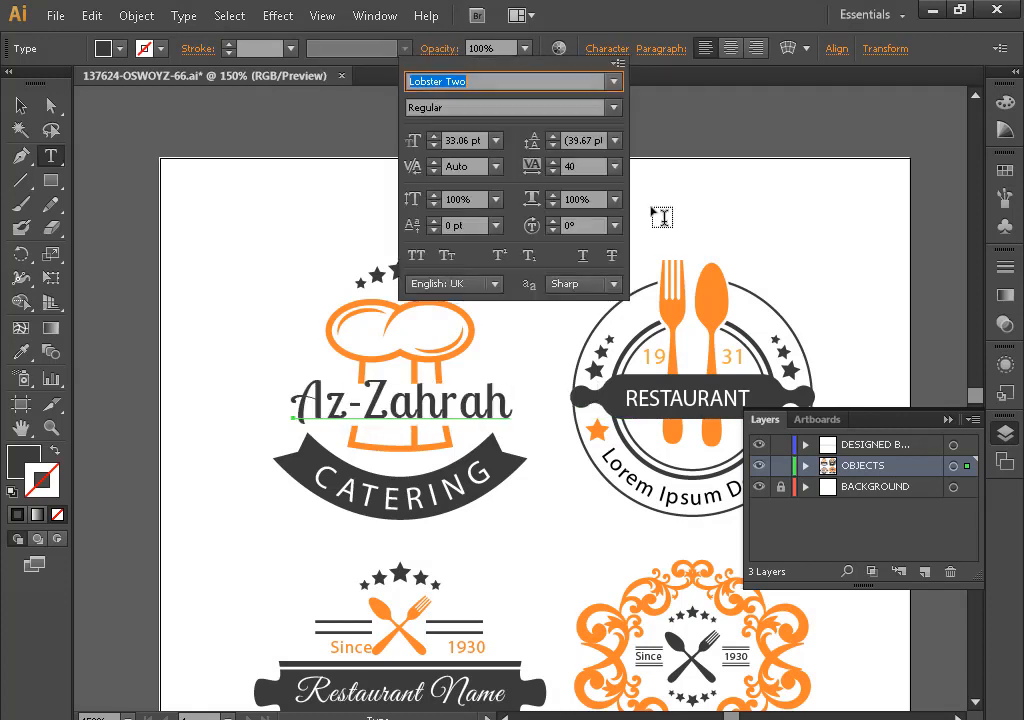
click(614, 107)
click(450, 190)
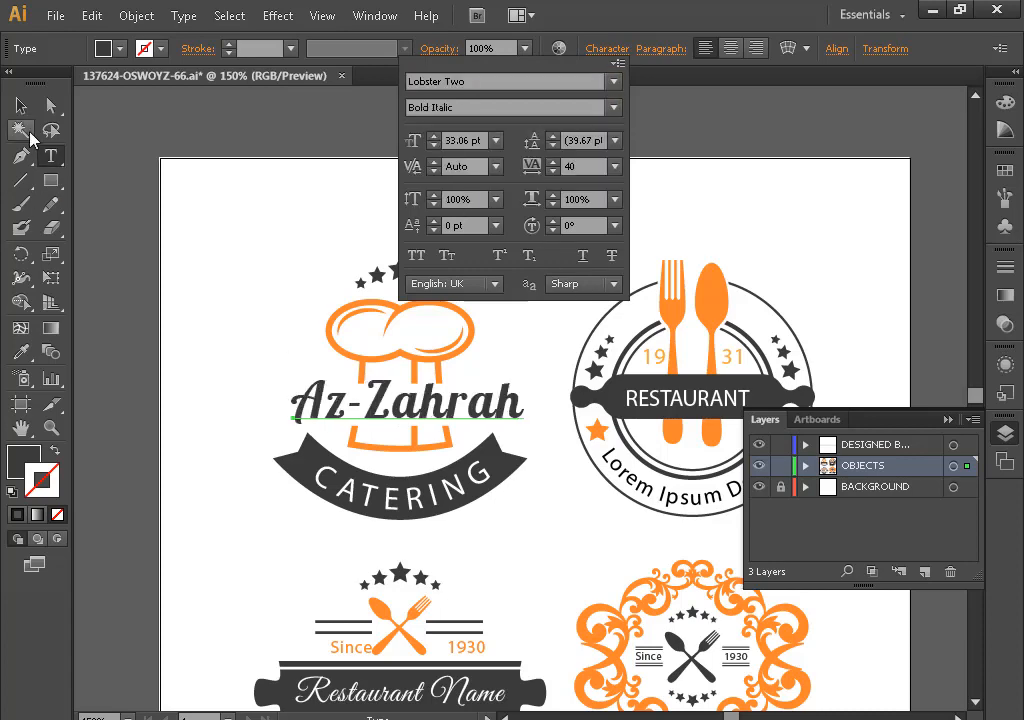
- Select only the chef-hat "Az-Zahrah CATERING" logo, including its stars and ribbon, and copy it
click(224, 245)
click(24, 112)
click(474, 330)
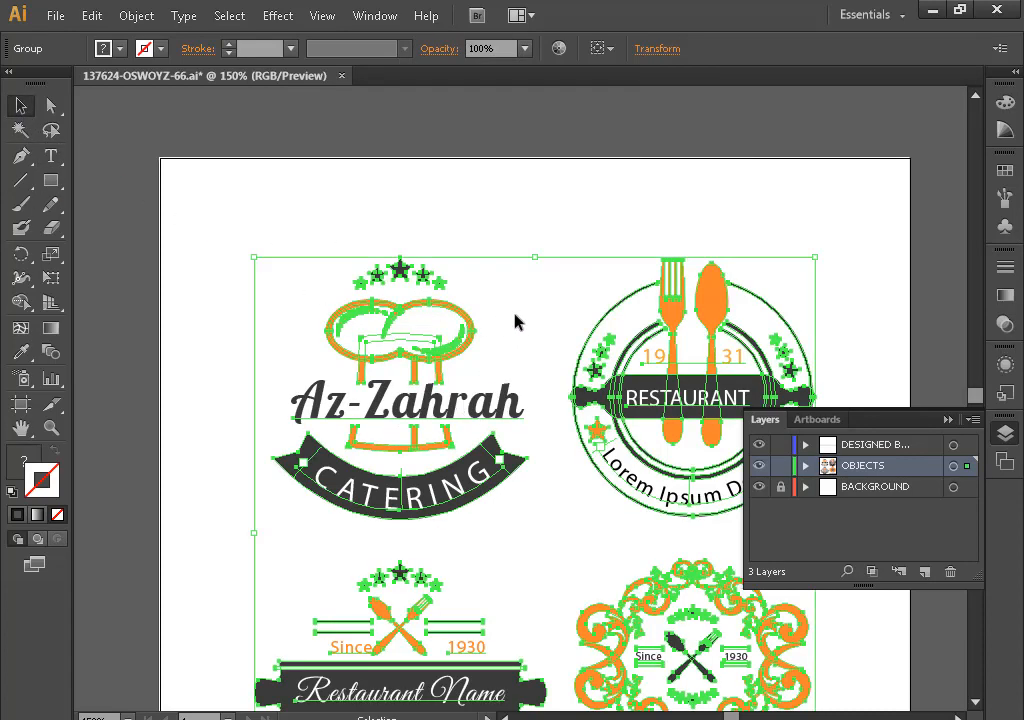
click(514, 320)
click(473, 340)
click(476, 422)
drag(203, 241, 547, 519)
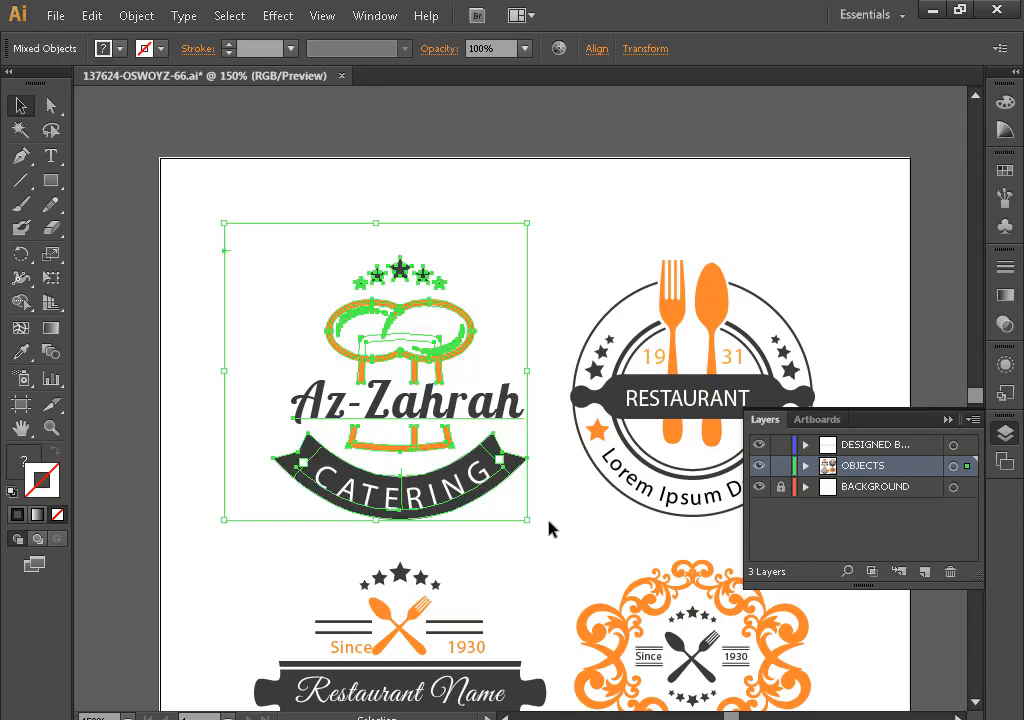
drag(471, 488, 491, 422)
key(ctrl+z)
key(ctrl+c)
- Switch to Photoshop, paste the logo as a smart object, shrink it and place it high in the card's white area
key(alt+Tab)
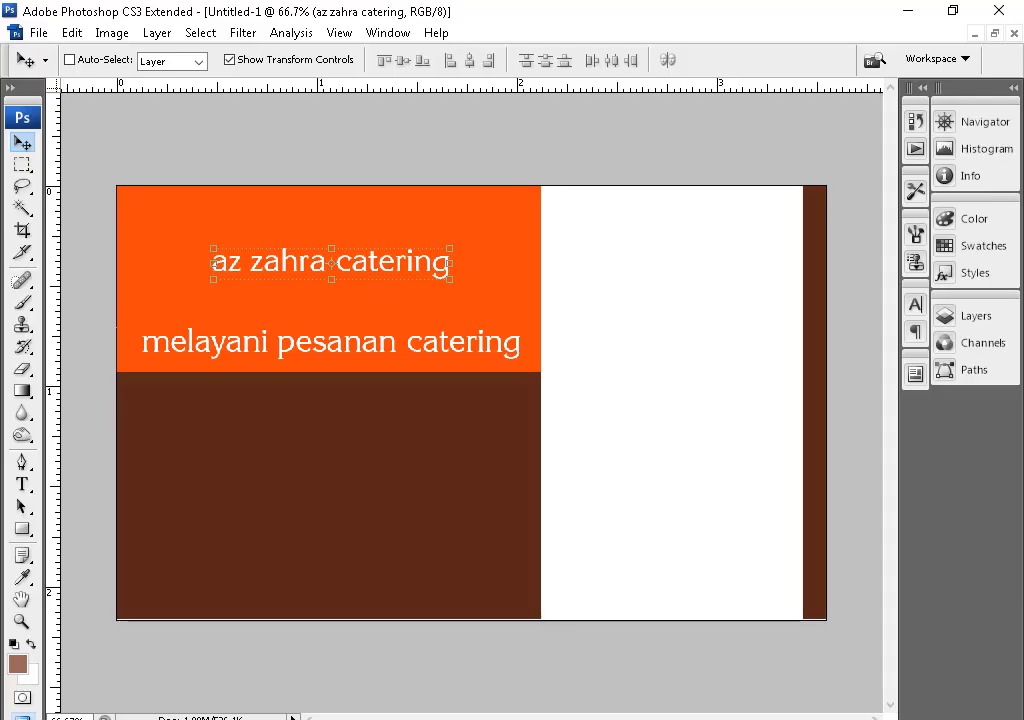
key(ctrl+v)
key(Return)
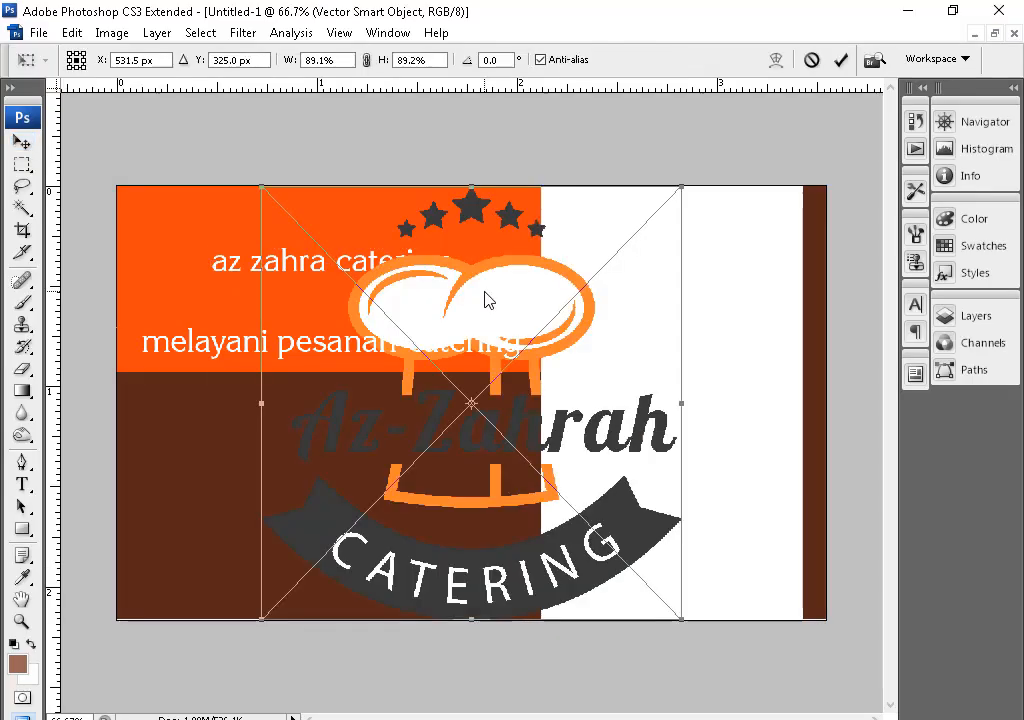
key(Return)
drag(676, 193, 557, 338)
drag(484, 377, 694, 258)
key(Return)
- Rewrite the "az zahra catering" text in the orange block as "Az-Zahrah Catering"
ctrl+click(378, 344)
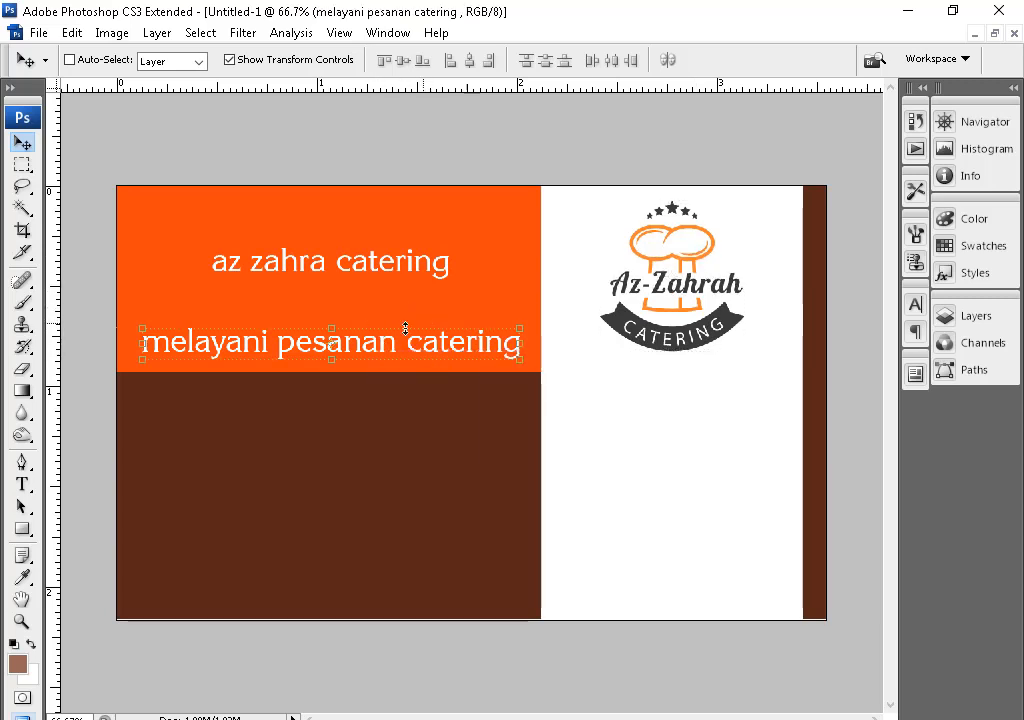
right_click(395, 262)
click(450, 274)
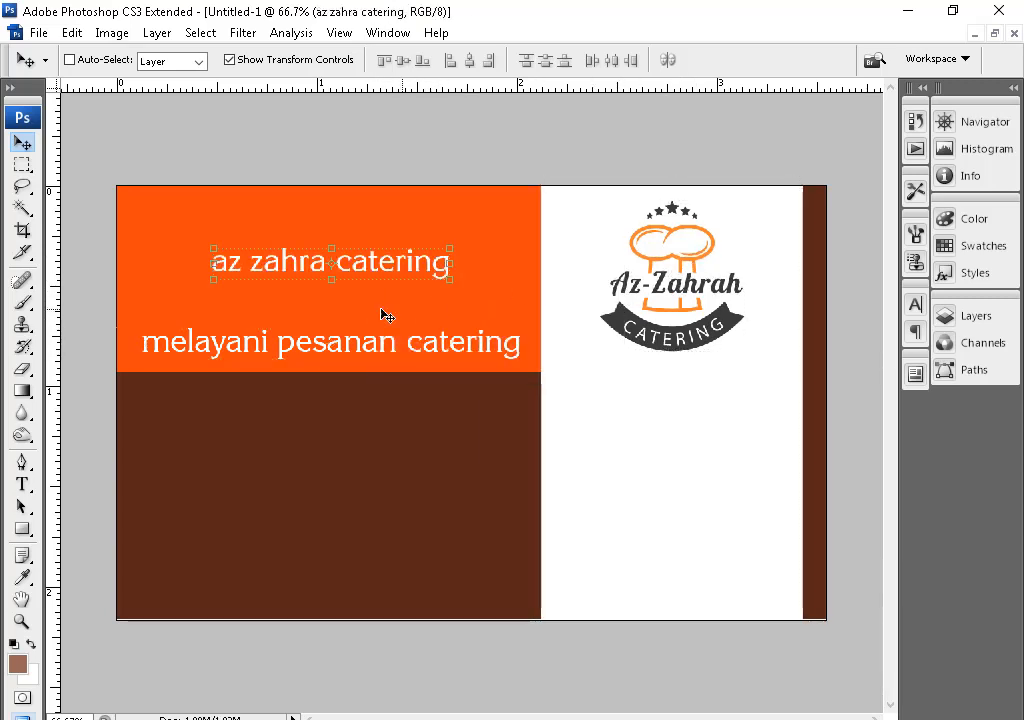
key(t)
drag(338, 263, 172, 269)
text(Az-Zahrah)
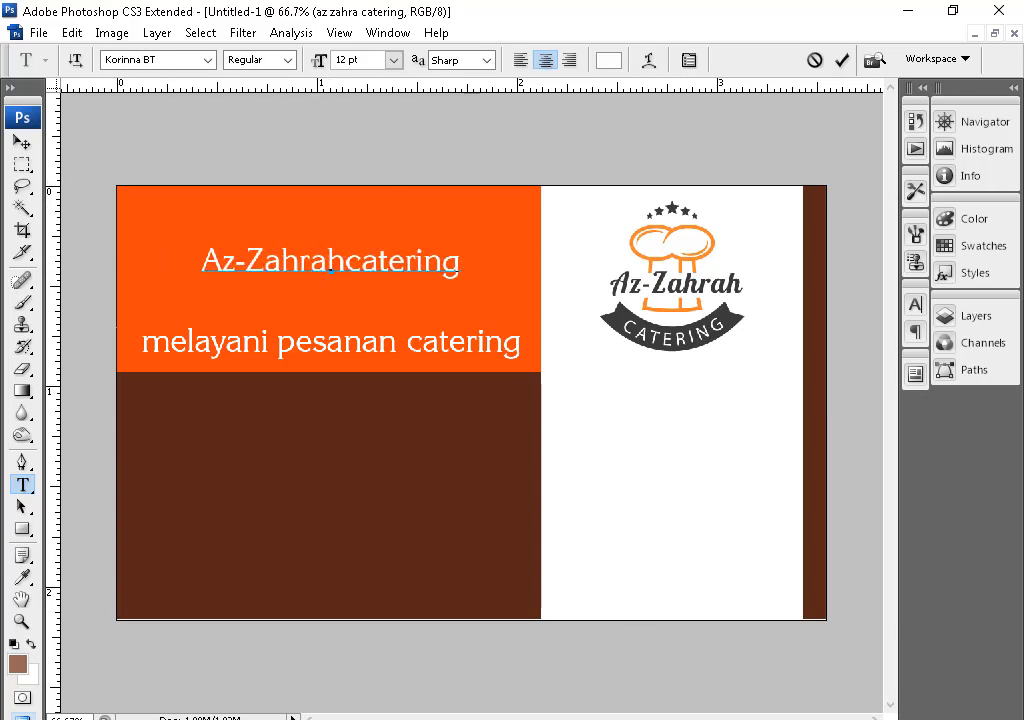
key(alt+Tab)
key(alt+Tab)
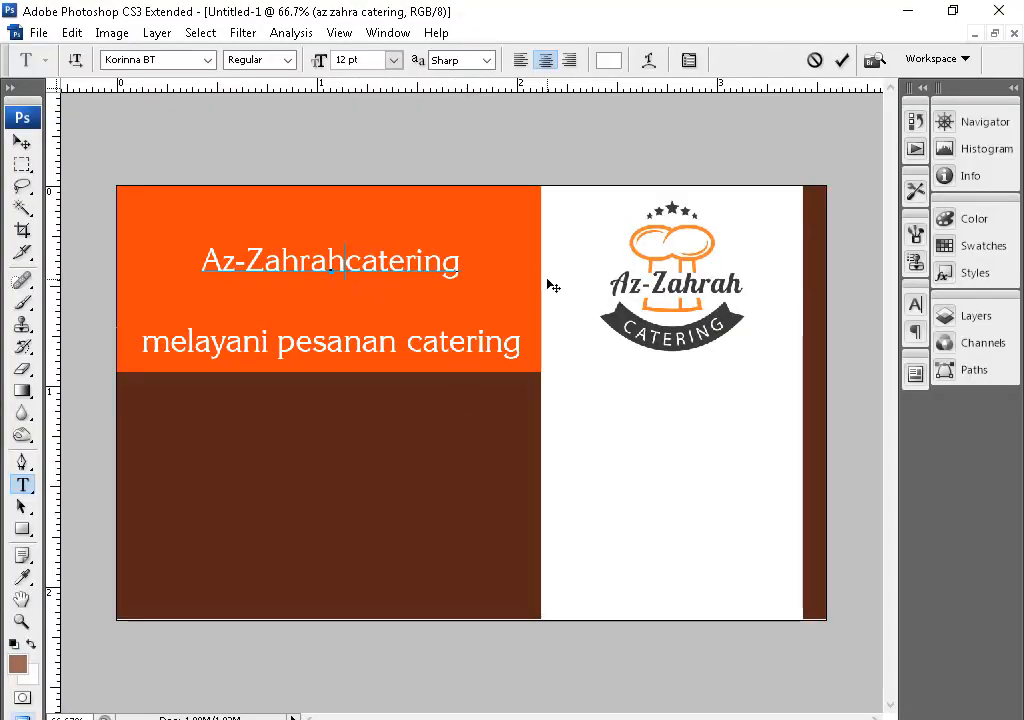
text(C)
- Set the "Az-Zahrah Catering" title in Lobster Two, Bold Italic
key(ctrl+a)
click(167, 60)
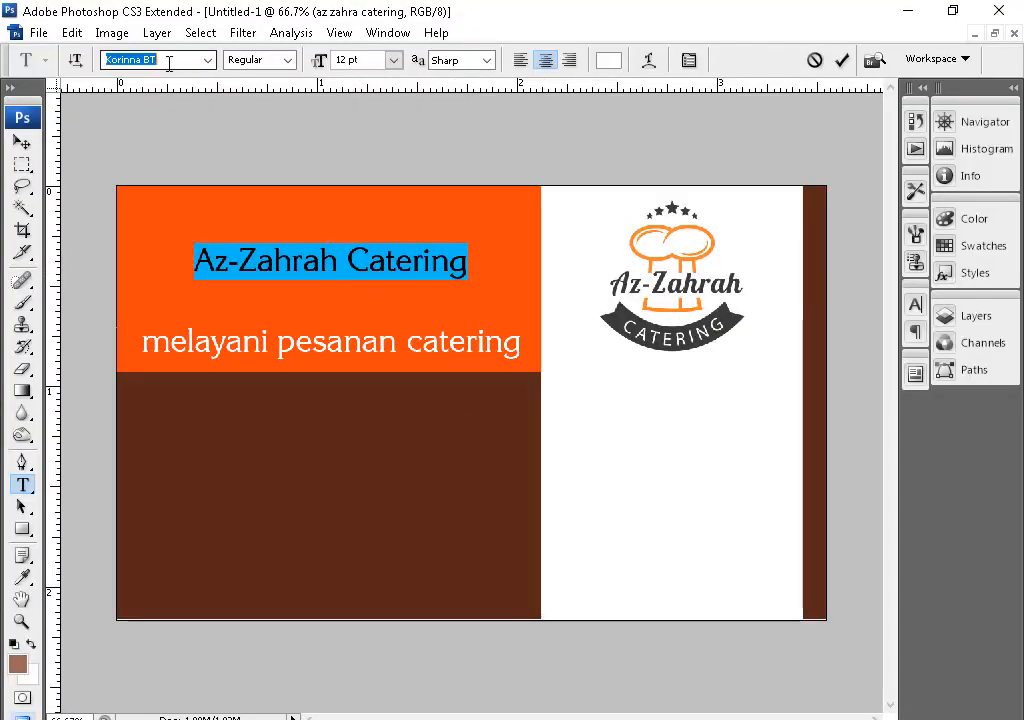
text(Lobster Two)
key(Return)
click(289, 60)
click(270, 112)
key(ctrl+Return)
key(v)
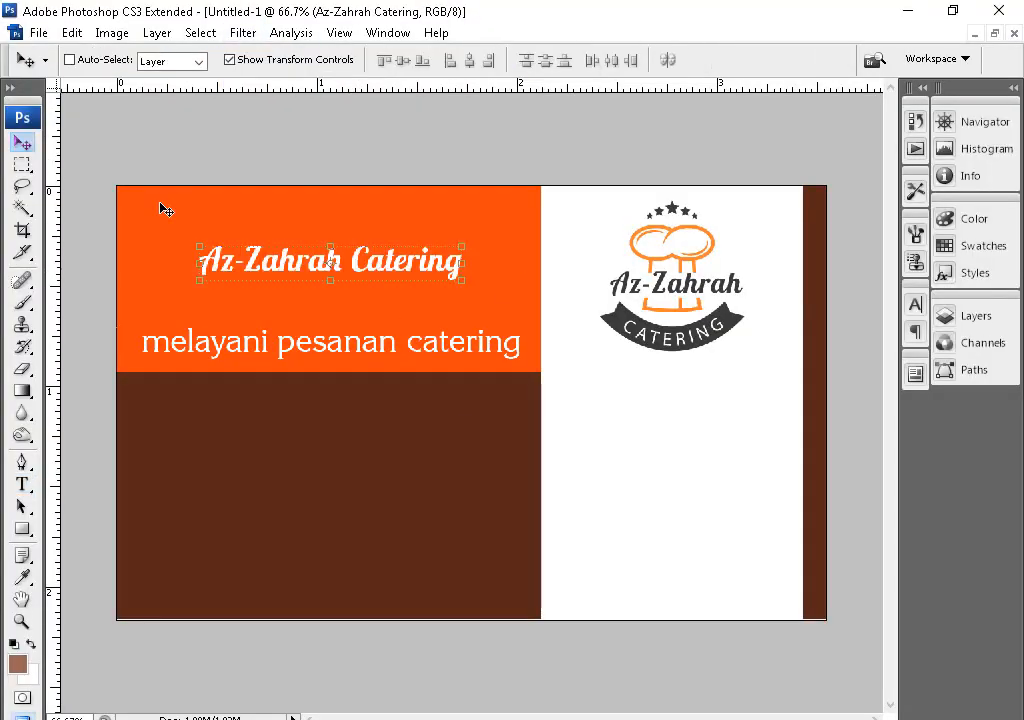
- Enlarge the "Az-Zahrah Catering" title around its centre until it spans most of the orange block's width
key(ctrl+t)
drag(462, 277, 509, 292)
key(Return)
- Change the font of "melayani pesanan catering" to Brush Script MT
key(t)
click(334, 343)
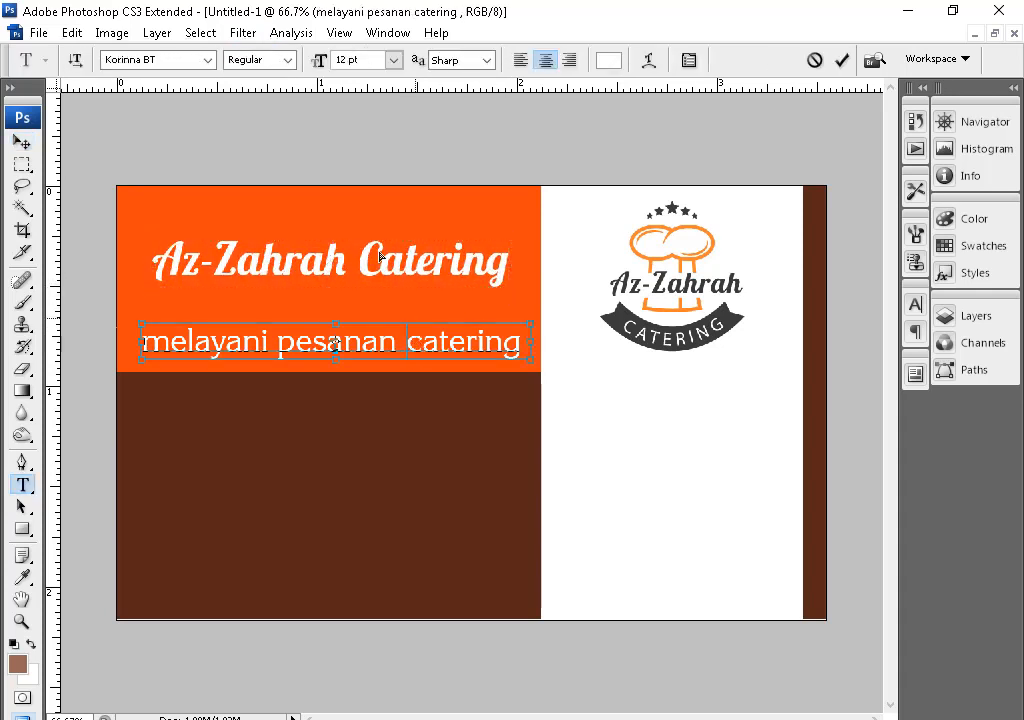
key(ctrl+a)
click(161, 60)
key(Down)
key(Down)
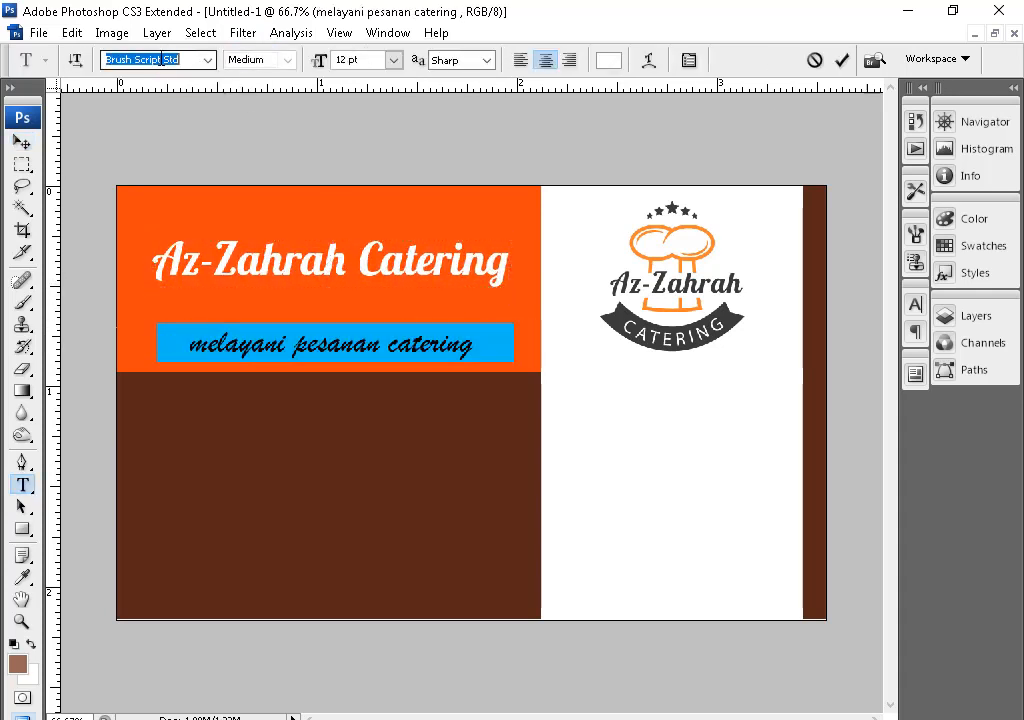
key(Up)
- Capitalise the tagline's words so it reads "Melayani Pesanan Catering"
click(218, 349)
text(M)
drag(312, 345, 293, 342)
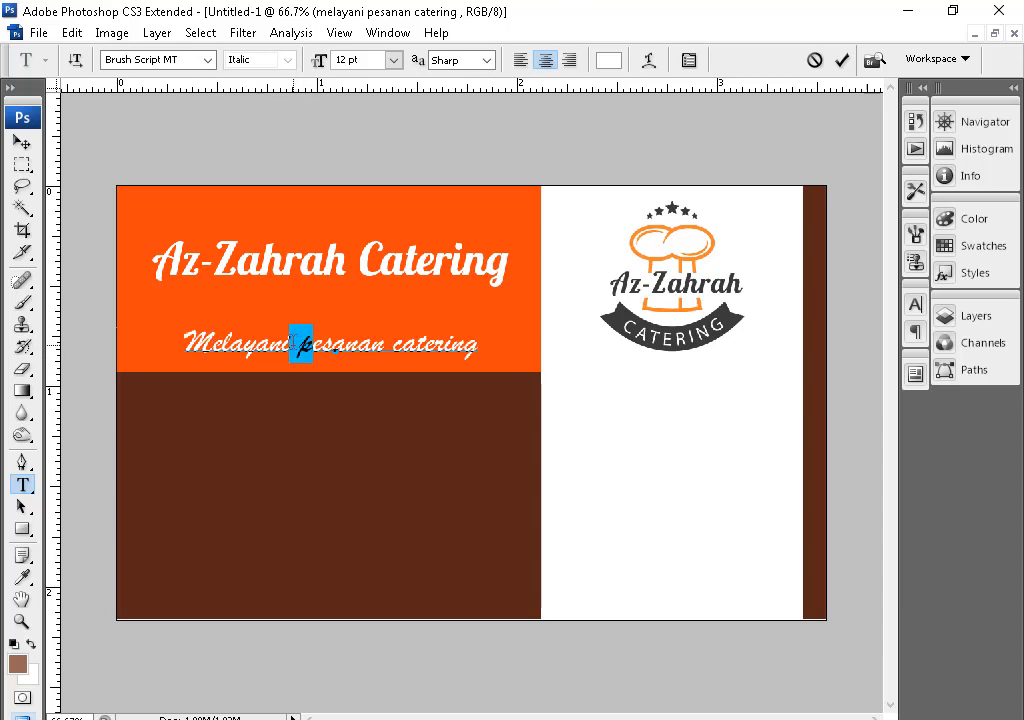
text(P)
text(C)
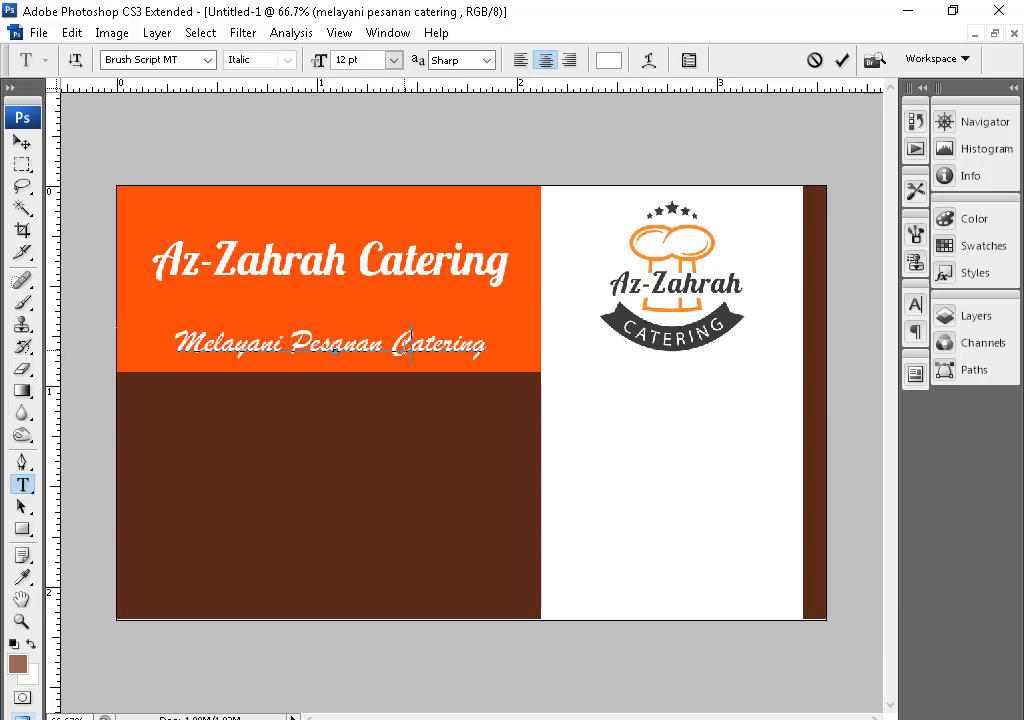
- Move the tagline up directly beneath the title and position both lines around the middle of the orange block
click(21, 142)
drag(423, 307, 400, 272)
ctrl+shift+click(413, 262)
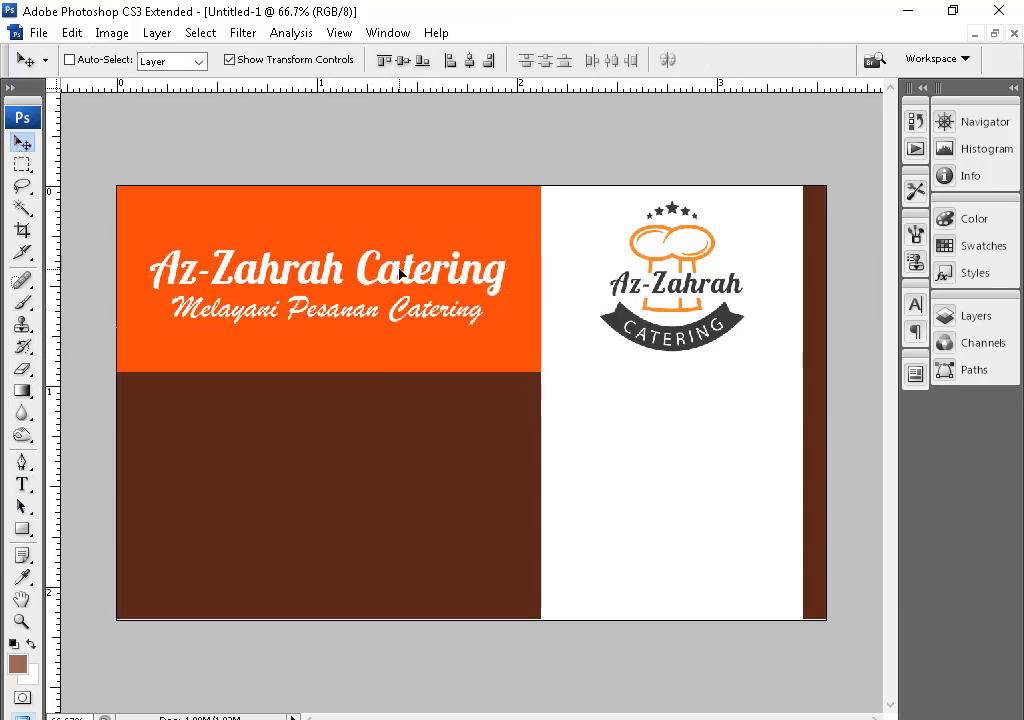
- Copy the lines from "melayani pesanan catering" to "=>kue untuk hantaran" in the WhatsApp chat and paste them left-aligned below the card's logo
key(alt+Tab)
drag(602, 380, 363, 307)
drag(565, 381, 417, 270)
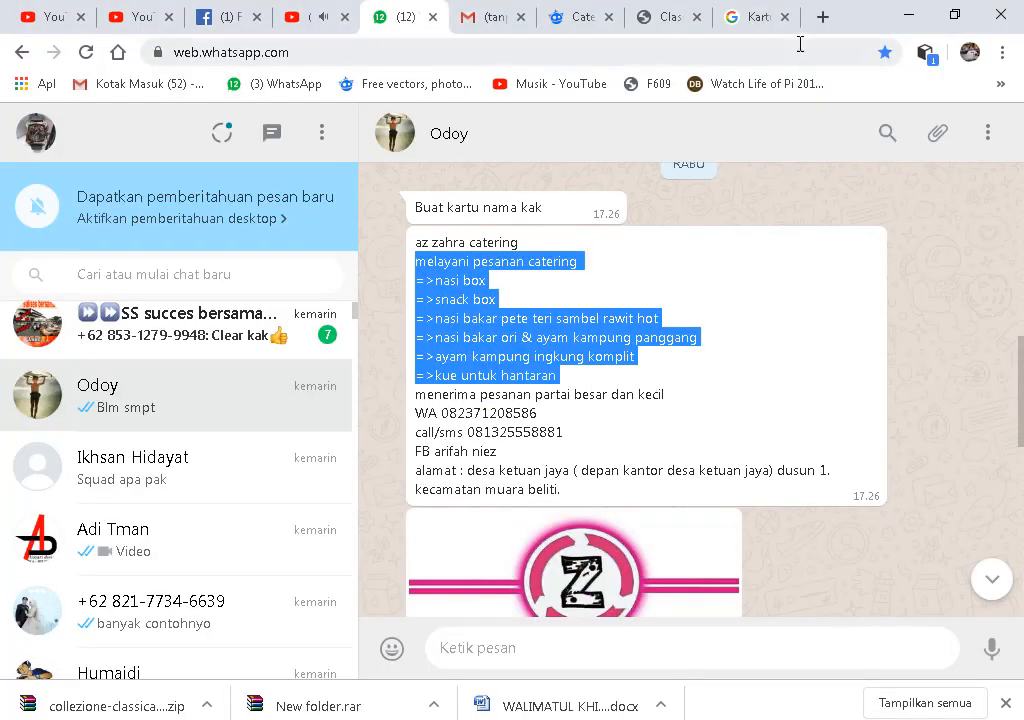
key(alt+Tab)
key(t)
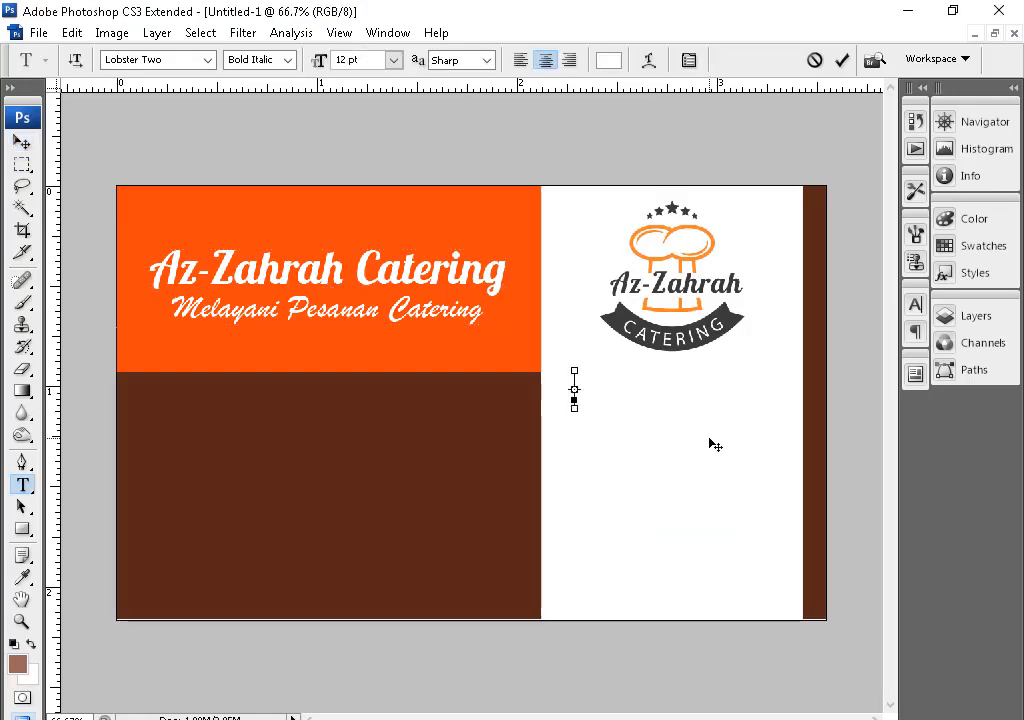
key(ctrl+v)
key(ctrl+shift+l)
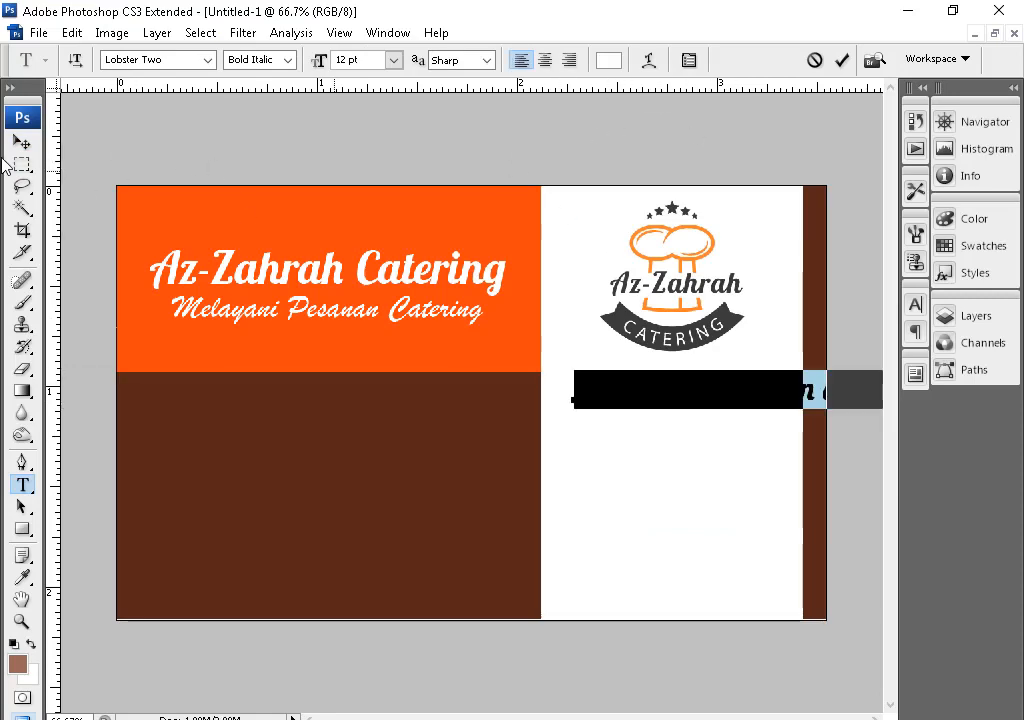
click(26, 143)
- Colour the pasted menu text black and set its font to Myriad Pro Regular
key(t)
click(656, 389)
key(ctrl+a)
click(609, 61)
click(666, 453)
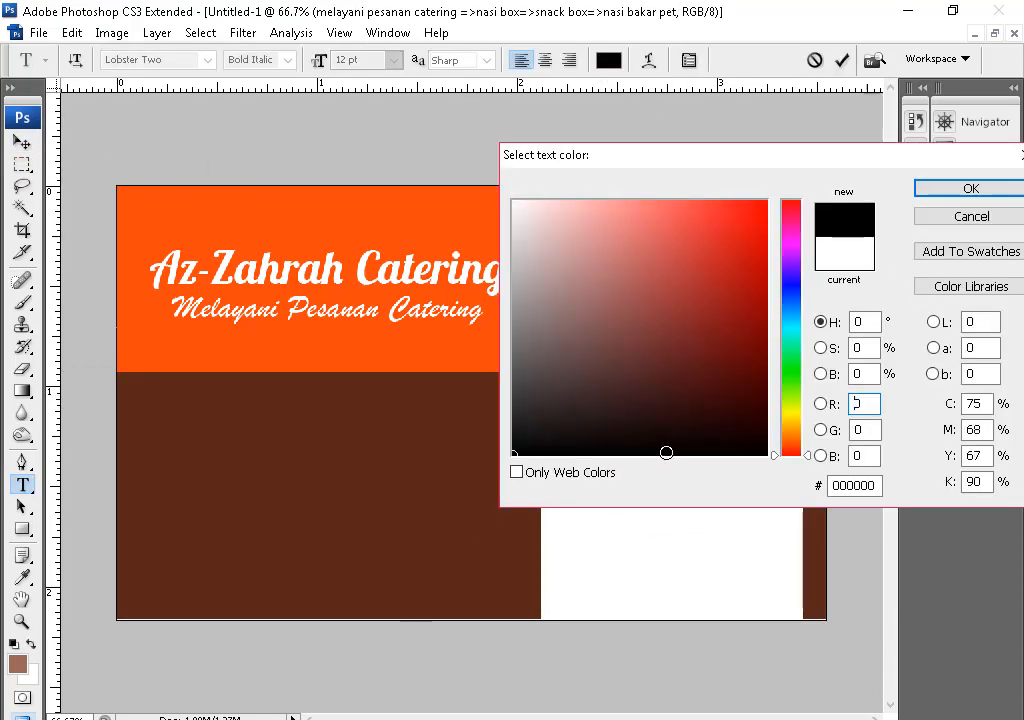
key(Return)
click(144, 62)
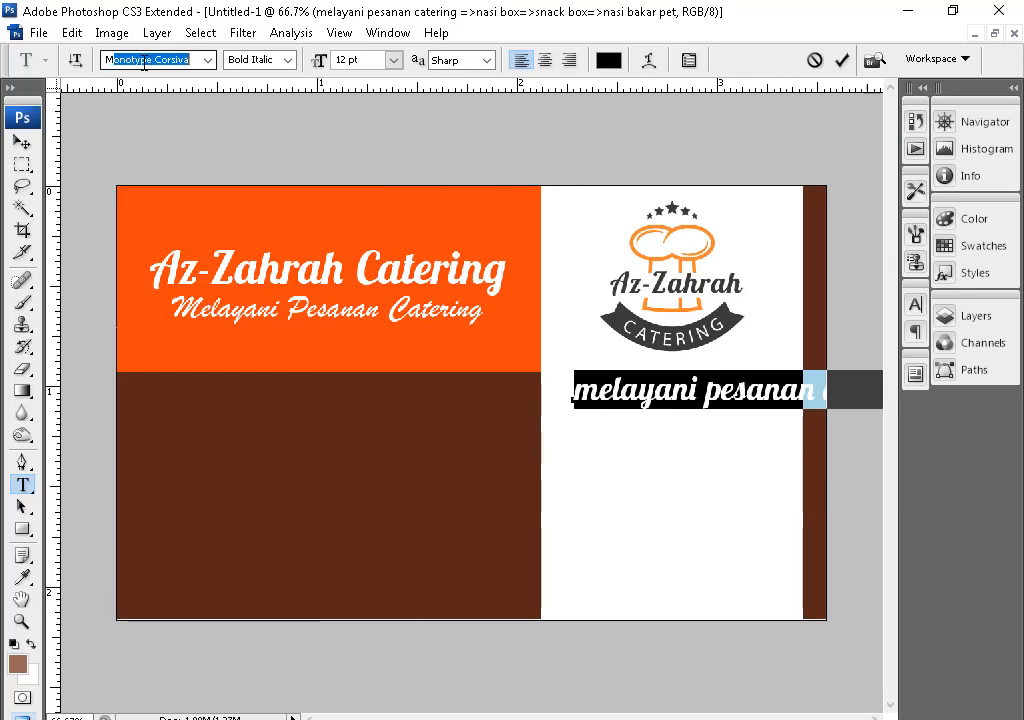
key(Down)
key(Down)
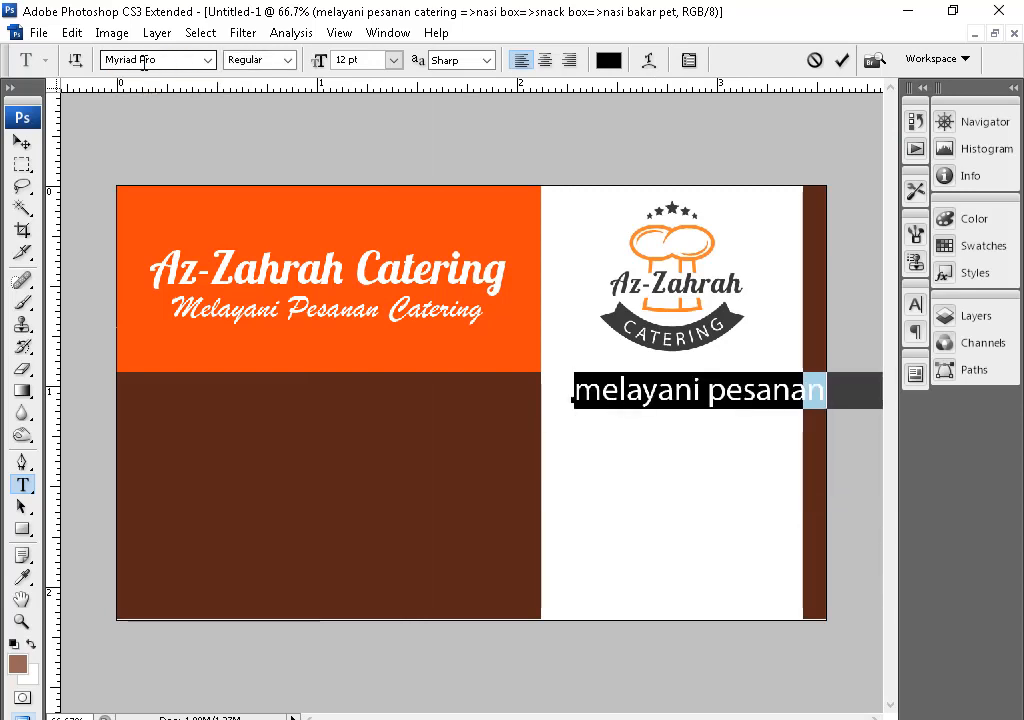
- Move the menu text onto the brown block and colour it white
click(17, 144)
drag(612, 389, 256, 434)
key(t)
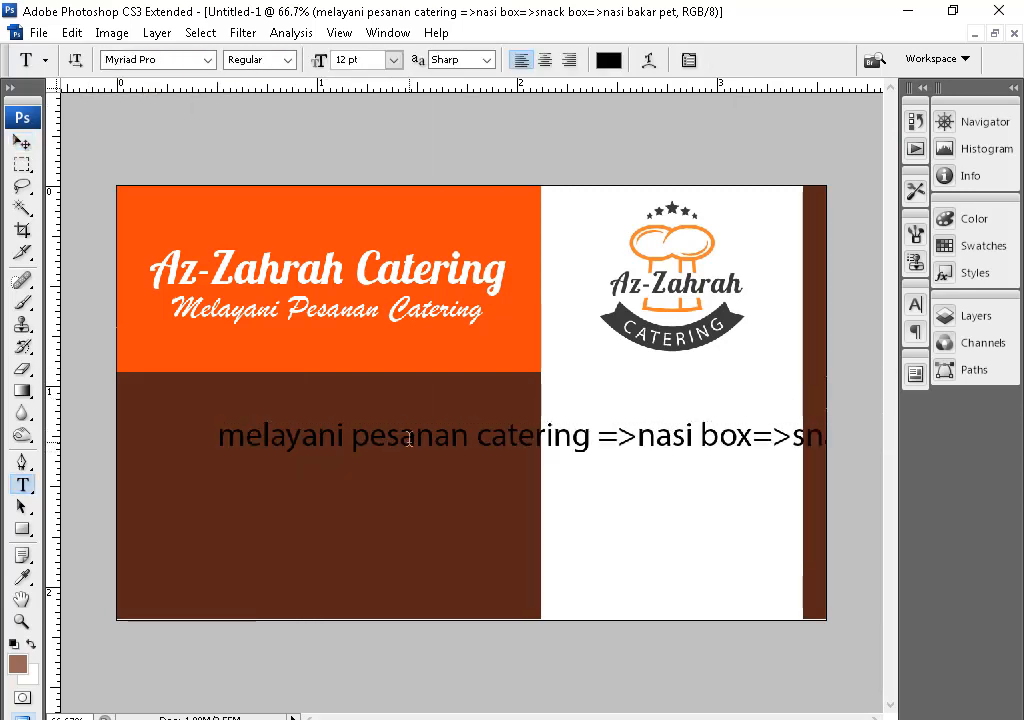
click(409, 439)
key(ctrl+a)
click(607, 62)
drag(545, 220, 490, 190)
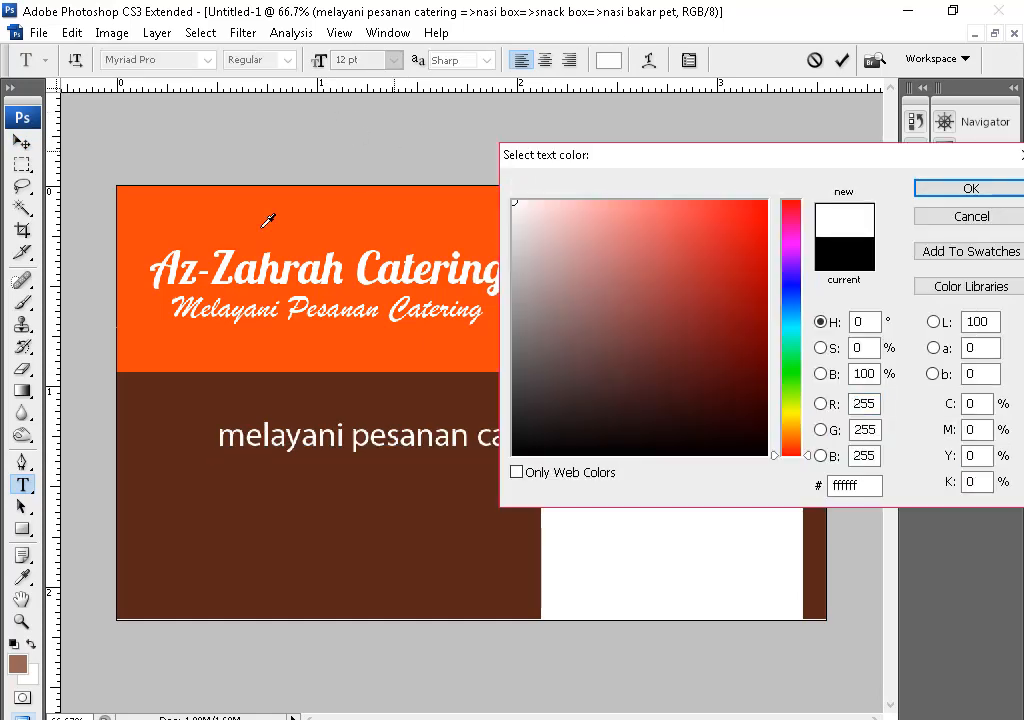
key(Return)
click(22, 143)
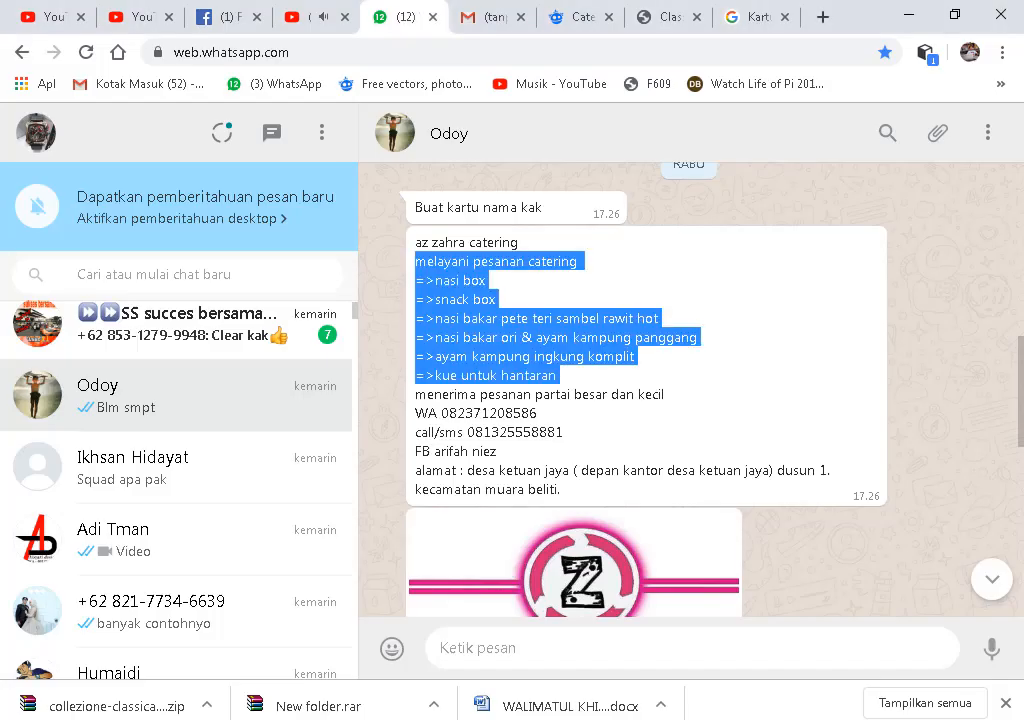
- Move the menu text back to the white column and set it to black at 10 pt
key(alt+Tab)
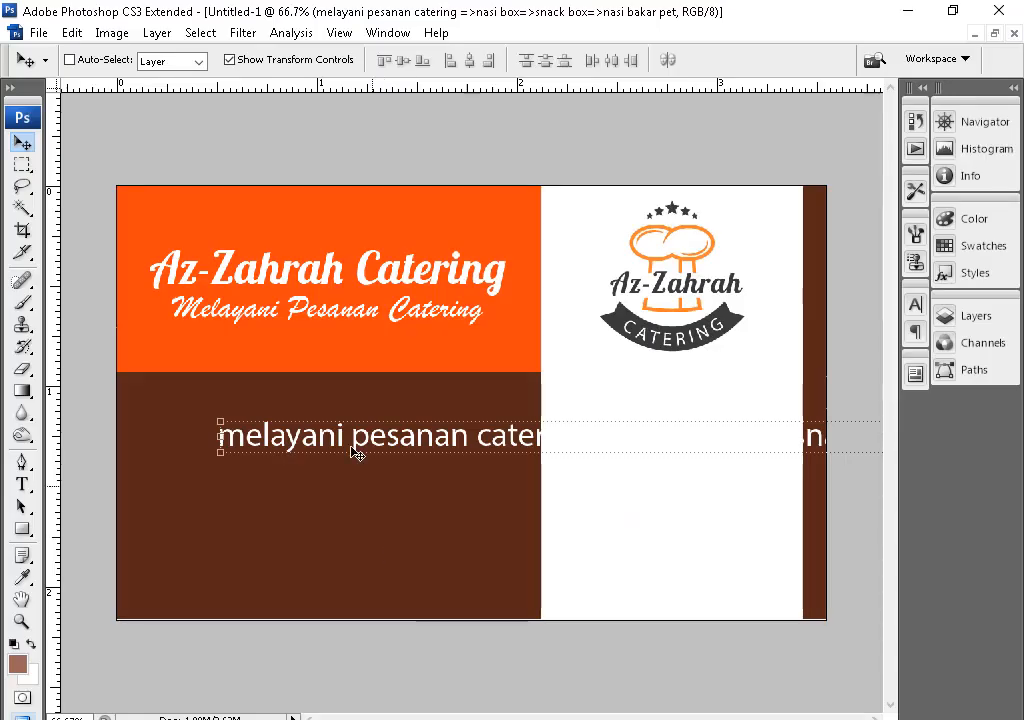
drag(351, 446, 663, 428)
key(t)
key(Return)
click(608, 60)
click(454, 342)
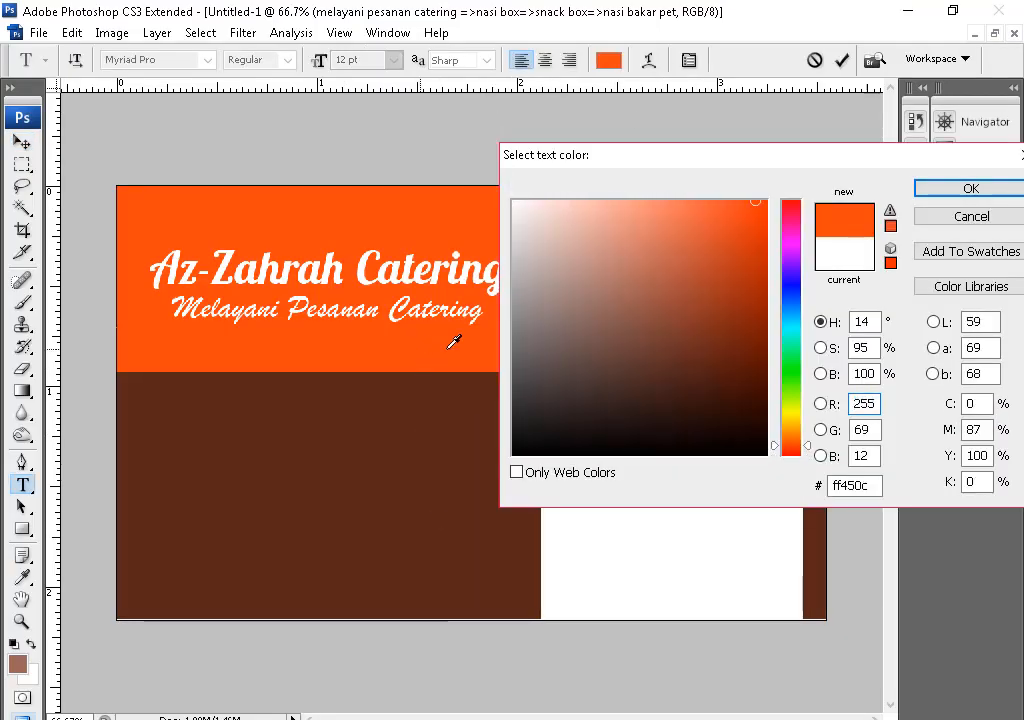
key(Escape)
drag(380, 60, 206, 63)
text(10)
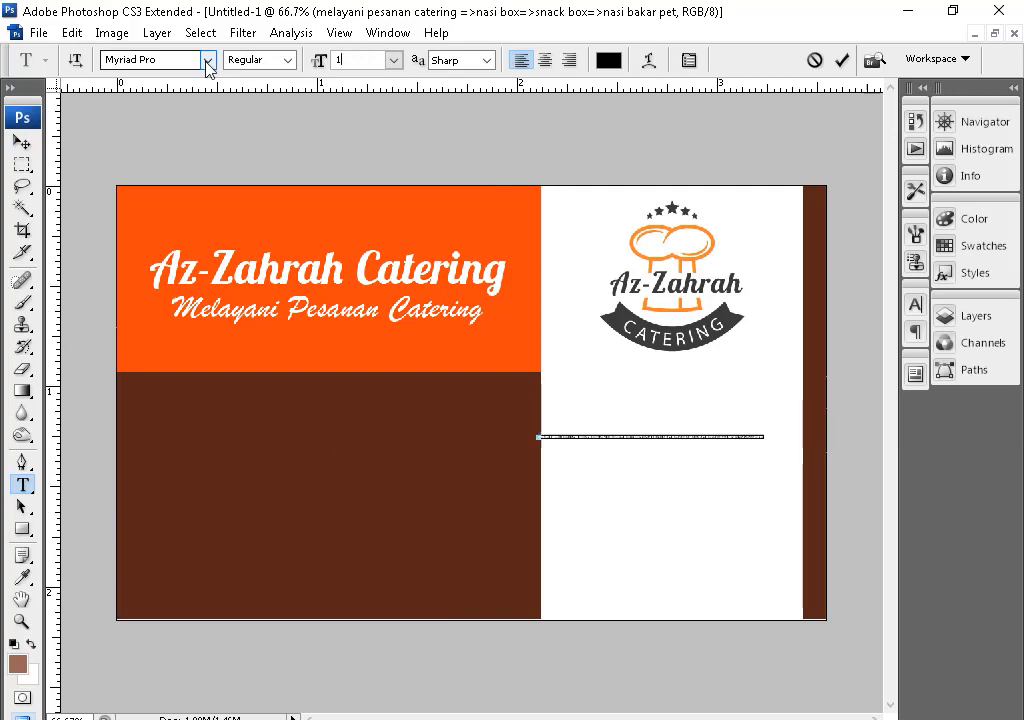
- Break the menu text into separate lines after "melayani pesanan catering" and after "=>nasi box"
click(22, 142)
key(f)
drag(590, 420, 164, 374)
drag(257, 379, 149, 389)
key(t)
click(328, 393)
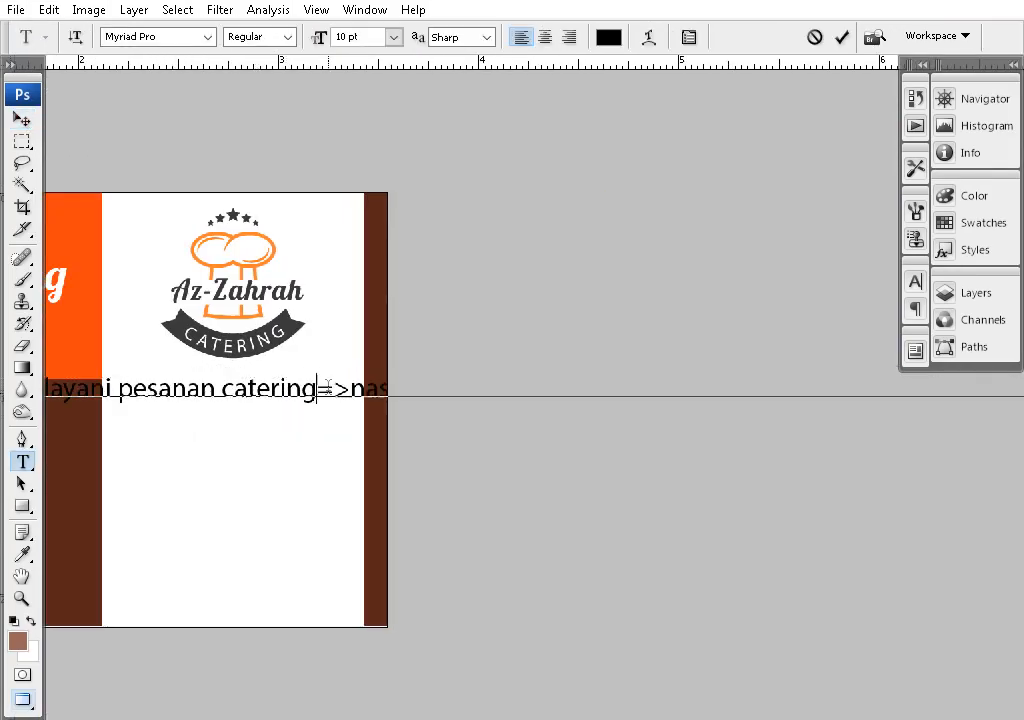
key(Return)
key(Return)
key(ctrl+a)
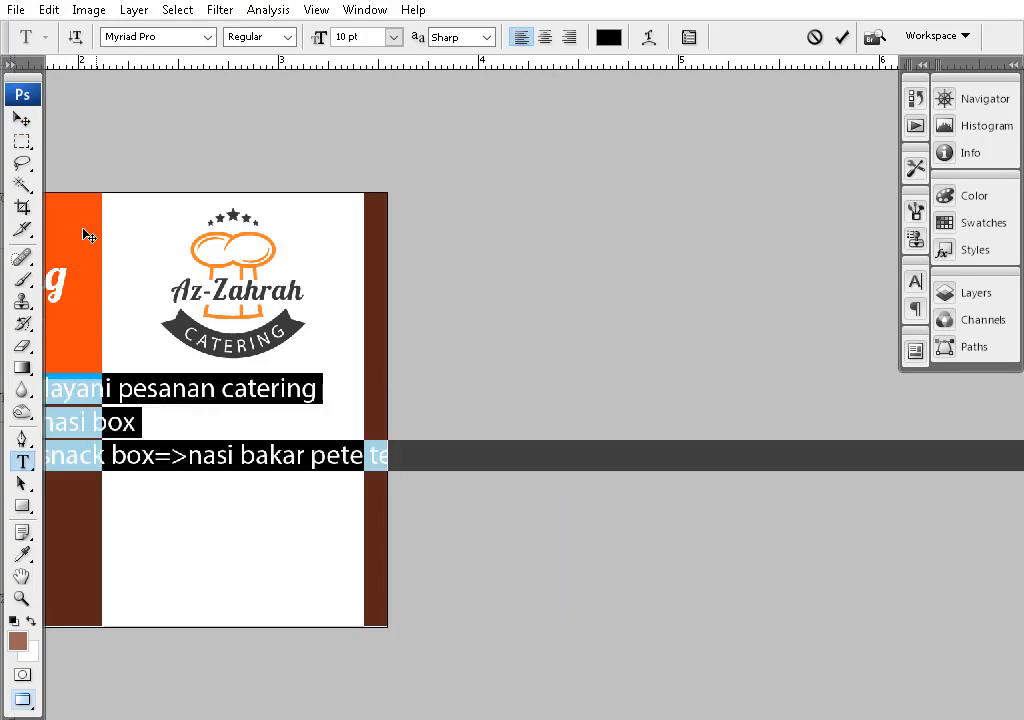
- Shift the menu text right into the white column and start a new line after "=>snack box"
click(22, 119)
drag(79, 438, 190, 437)
key(t)
click(271, 457)
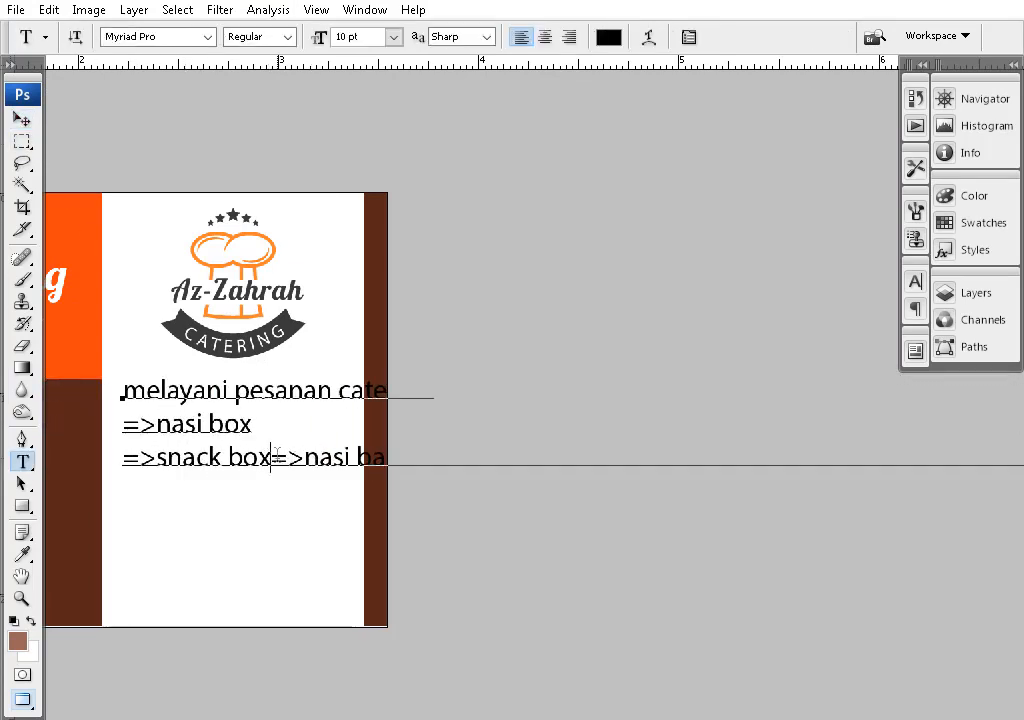
key(Return)
- Set the font style of the whole menu text to Condensed
key(ctrl+a)
click(258, 37)
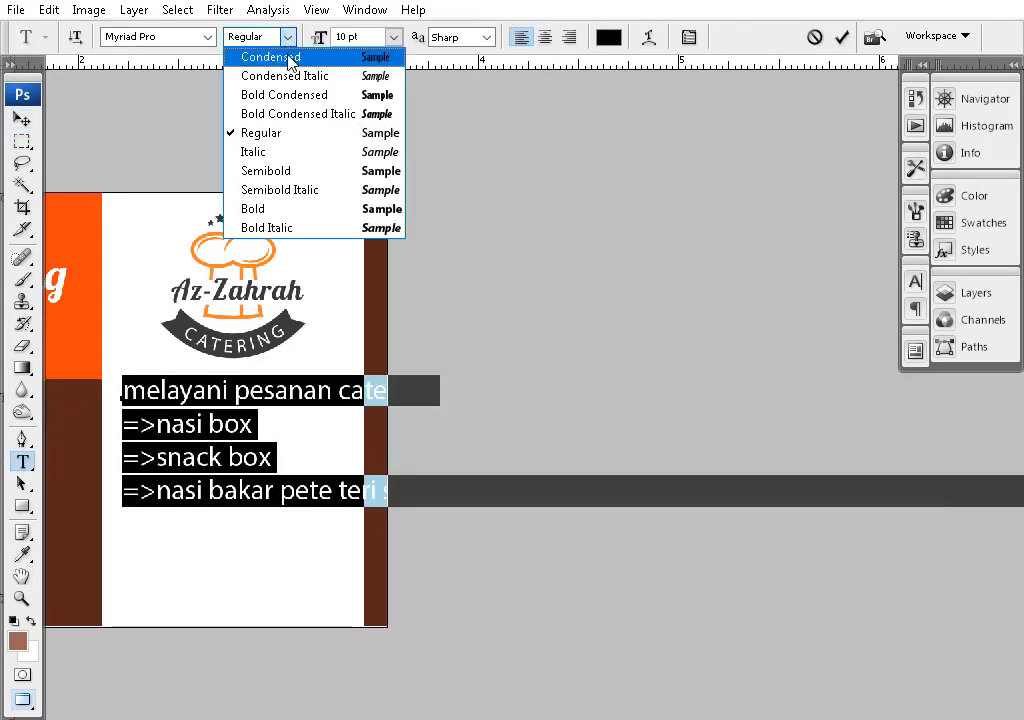
click(220, 40)
click(22, 119)
- Put "sambel rawit hot" on its own indented line and start a new line at "=>nasi bakar ori"
drag(402, 395, 448, 343)
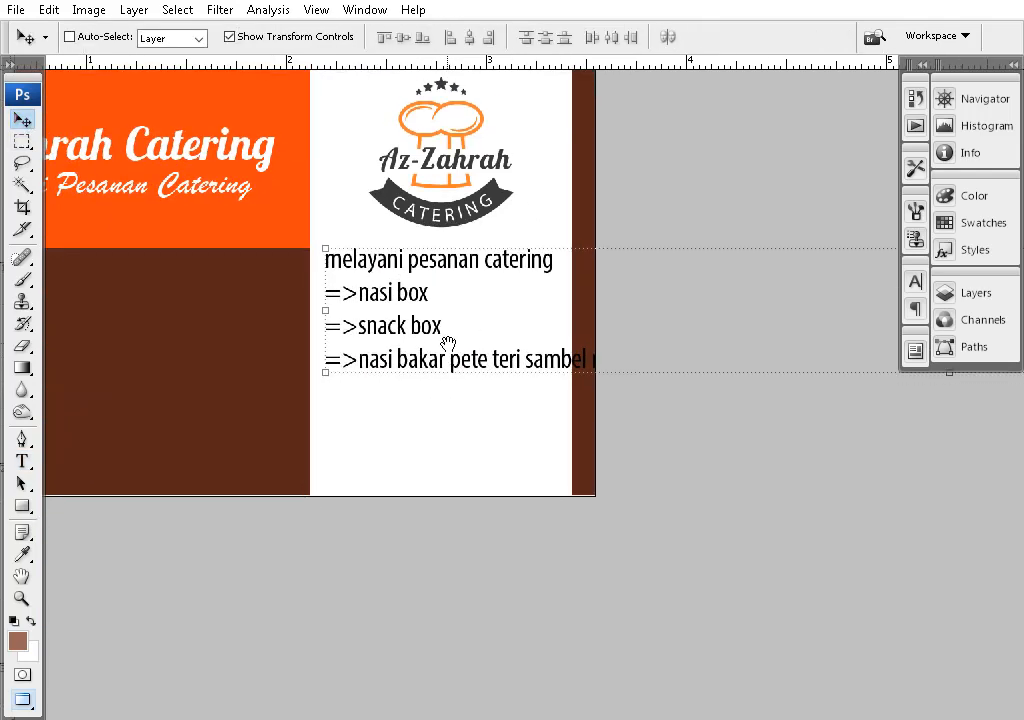
key(t)
click(493, 358)
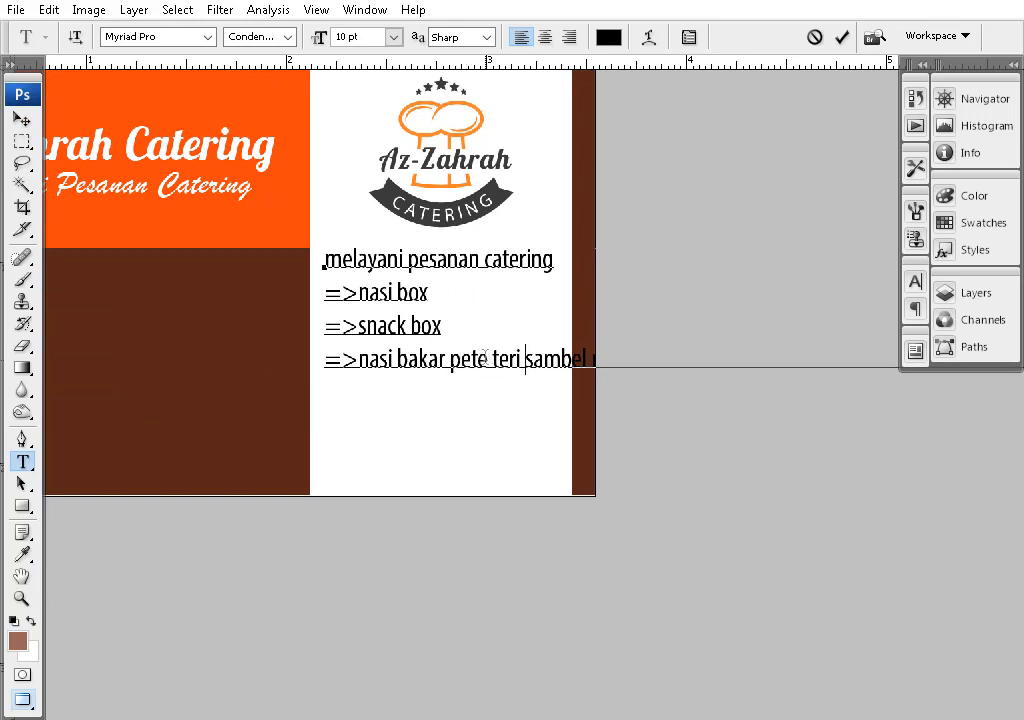
key(Return)
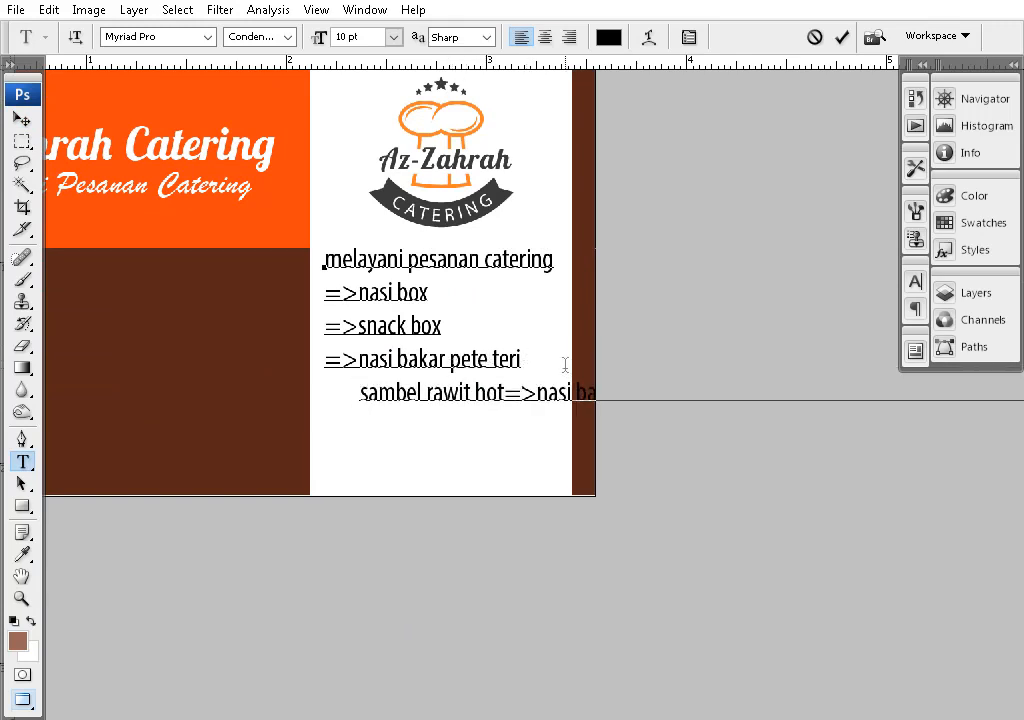
click(505, 391)
key(Return)
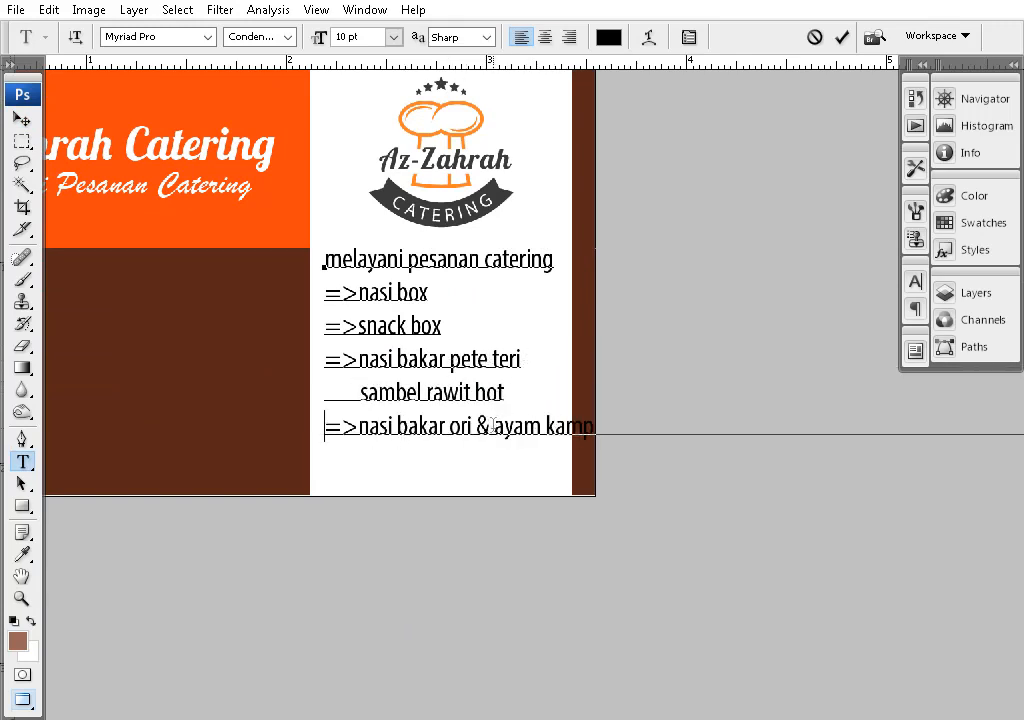
- Wrap "& ayam kampung panggang" onto an indented line below "=>nasi bakar ori"
click(22, 119)
mouse_move(491, 402)
mouse_down()
mouse_move(323, 398)
mouse_move(487, 396)
mouse_up()
key(t)
click(483, 425)
key(Return)
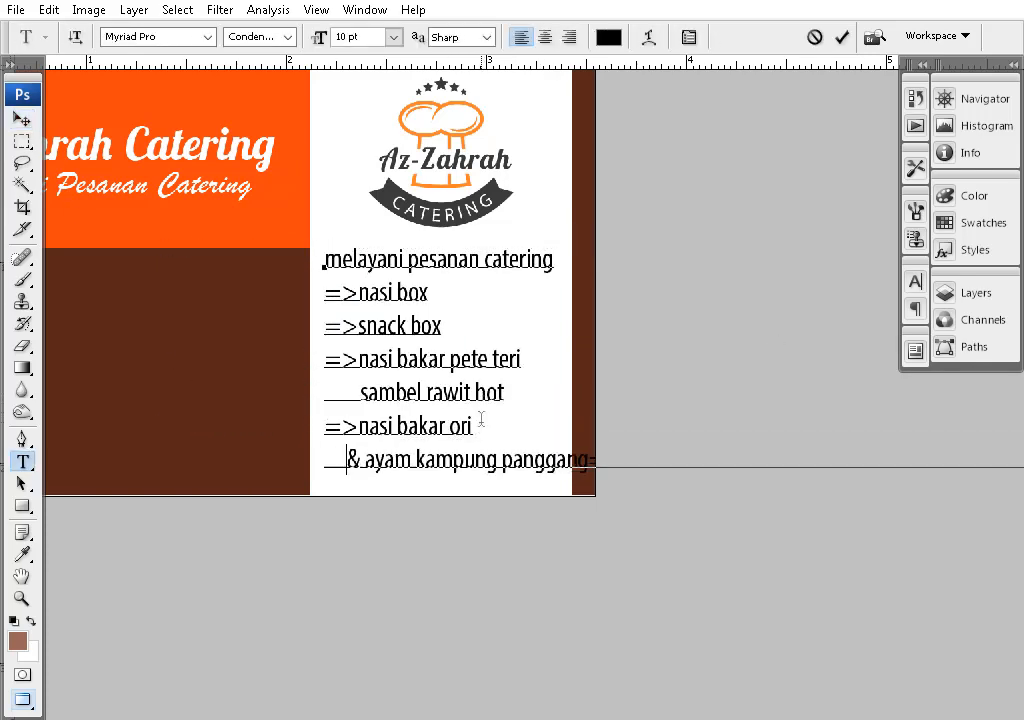
- Shift the menu text left and start new lines at "=>ayam kampung ingkung komplit" and "=>kue untuk hantaran"
click(22, 119)
drag(540, 432, 461, 403)
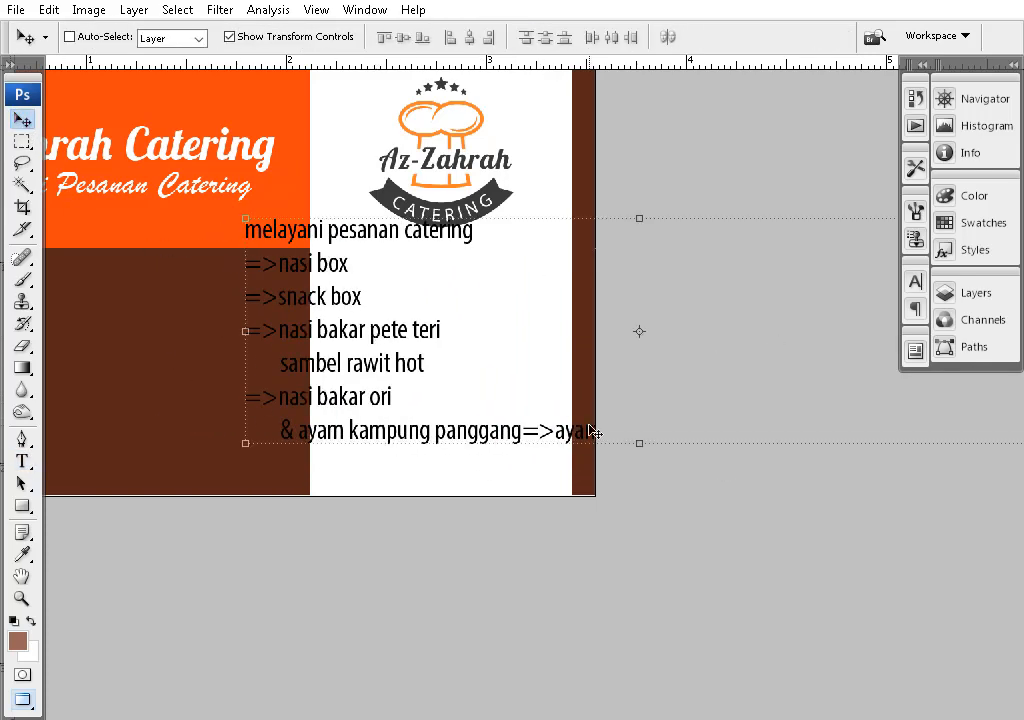
key(t)
click(522, 430)
key(Return)
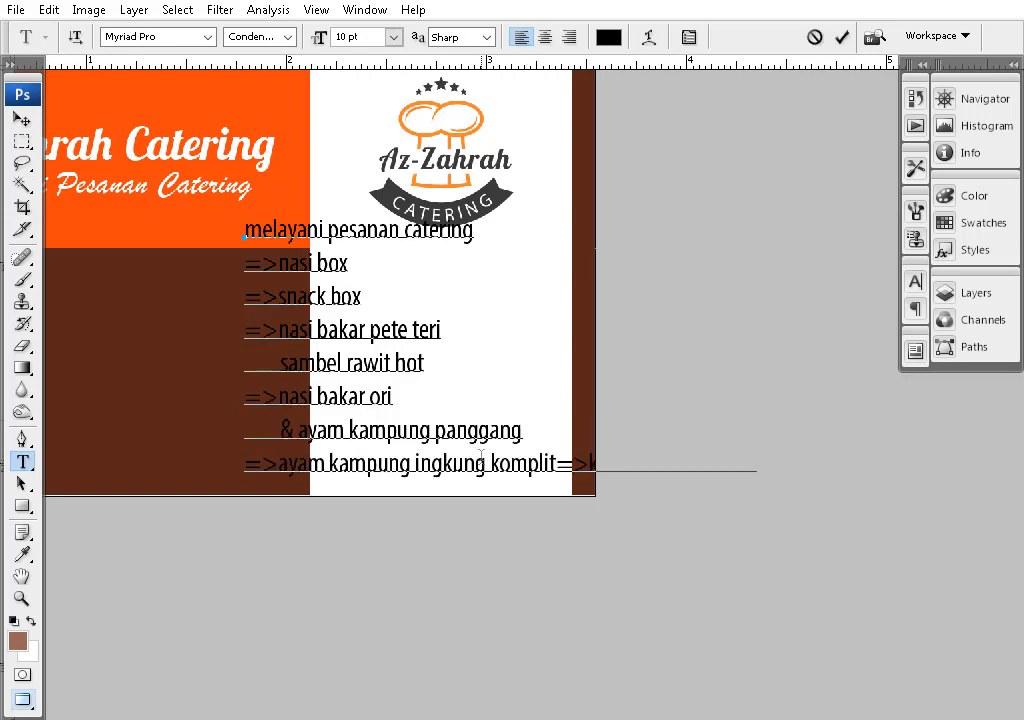
click(562, 438)
key(Return)
- Try out different positions for the menu text across the card
click(22, 119)
drag(257, 356, 341, 397)
drag(405, 428, 582, 367)
drag(582, 375, 240, 402)
drag(242, 409, 411, 362)
drag(379, 368, 570, 350)
drag(556, 359, 427, 420)
- Rejoin "& ayam kampung panggang" with the "=>nasi bakar ori" line
key(t)
click(543, 396)
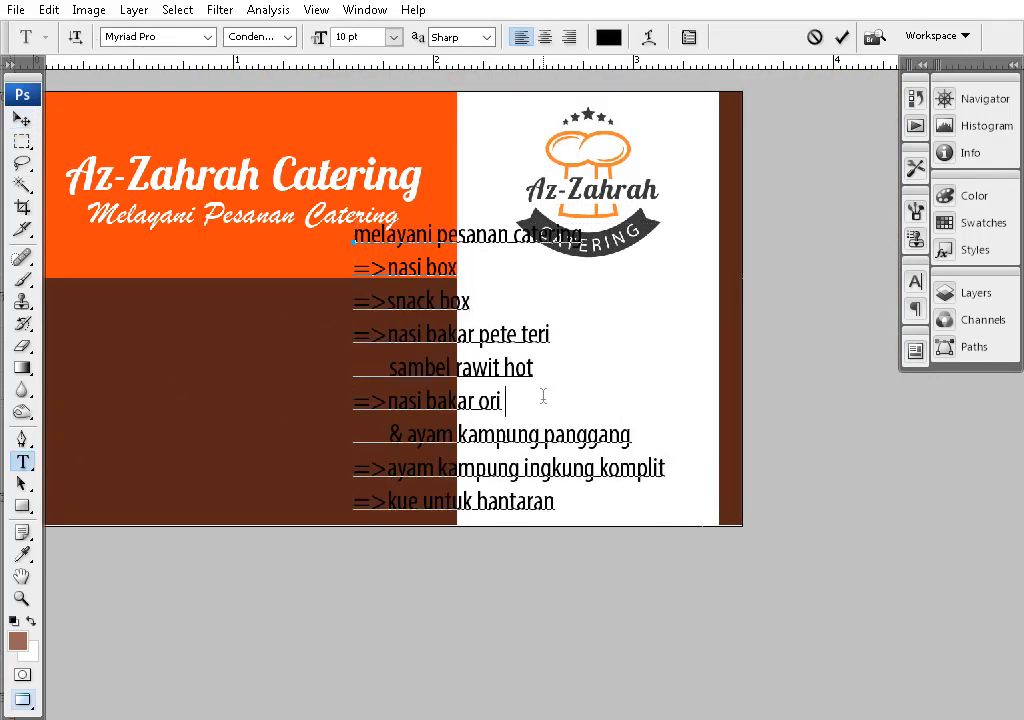
key(Delete)
key(Delete)
key(Delete)
key(Delete)
key(Delete)
key(Delete)
key(Delete)
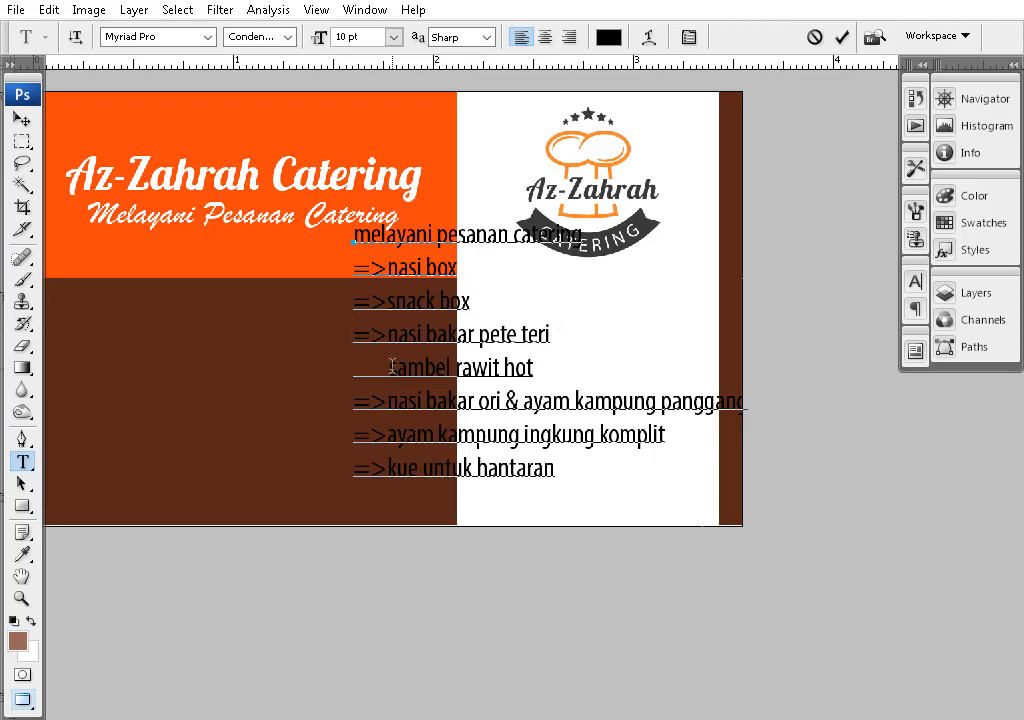
- Rejoin "sambel rawit hot" with the "=>nasi bakar pete teri" line
click(390, 367)
key(BackSpace)
key(BackSpace)
key(BackSpace)
key(BackSpace)
key(BackSpace)
key(BackSpace)
key(BackSpace)
- Move the menu text onto the brown block below the title and colour it white
click(22, 119)
drag(320, 370, 425, 332)
drag(466, 317, 201, 373)
key(t)
click(262, 383)
key(ctrl+a)
click(609, 38)
drag(560, 250, 212, 58)
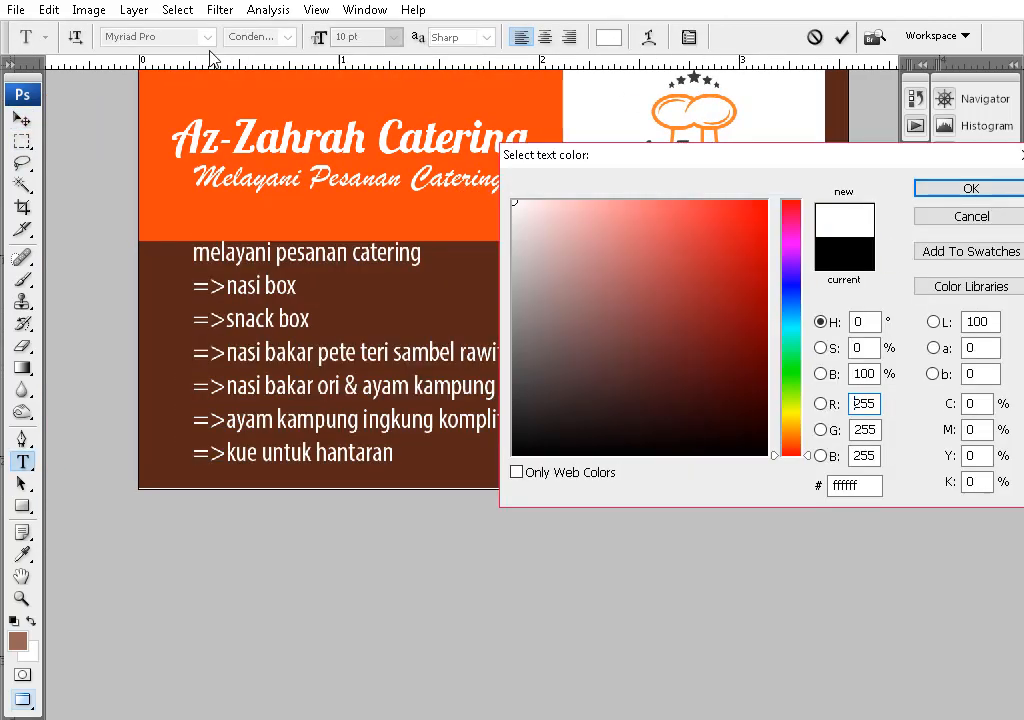
key(Return)
click(21, 119)
drag(315, 351, 280, 467)
key(t)
click(304, 331)
key(ctrl+a)
click(22, 119)
key(t)
click(528, 480)
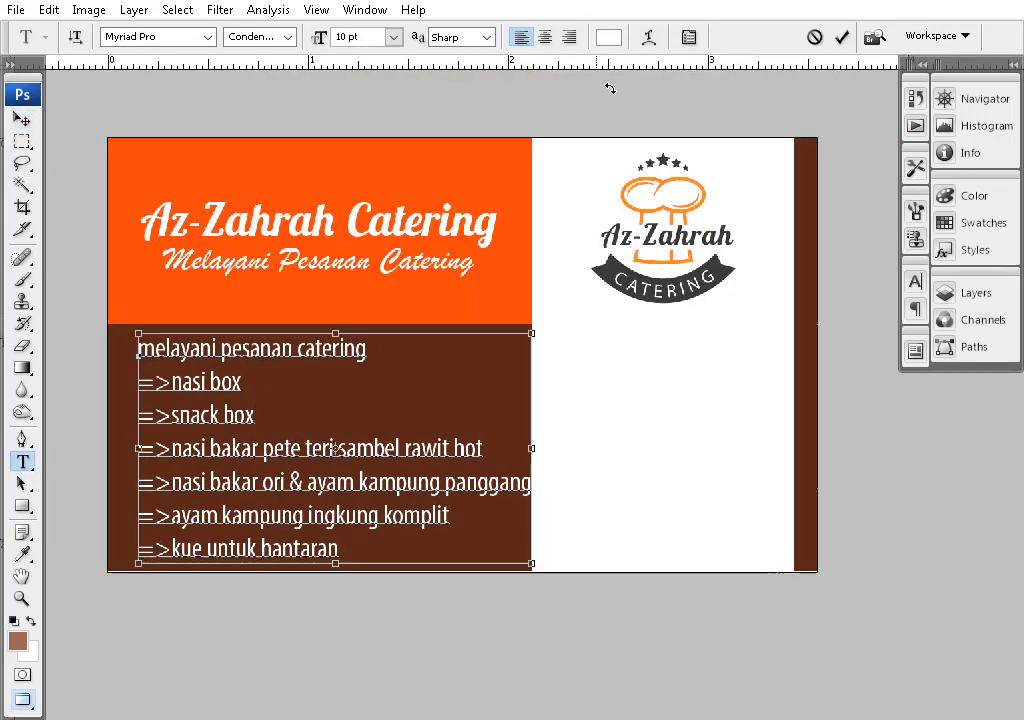
key(ctrl+a)
click(689, 38)
click(845, 343)
scroll(845, 345, up, 2)
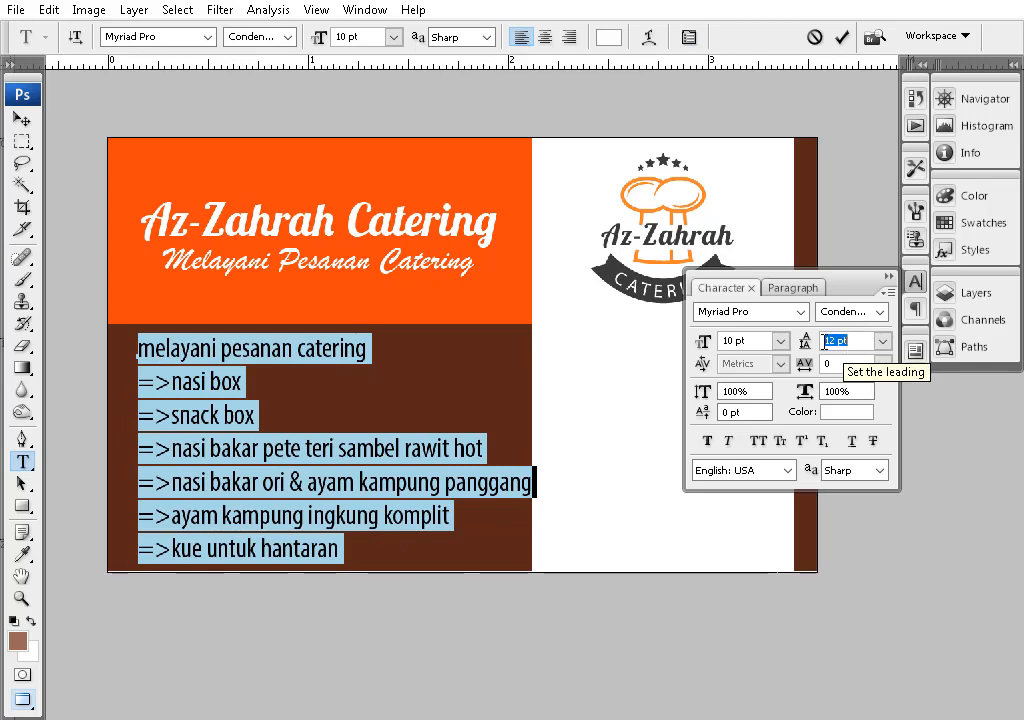
click(22, 119)
click(889, 277)
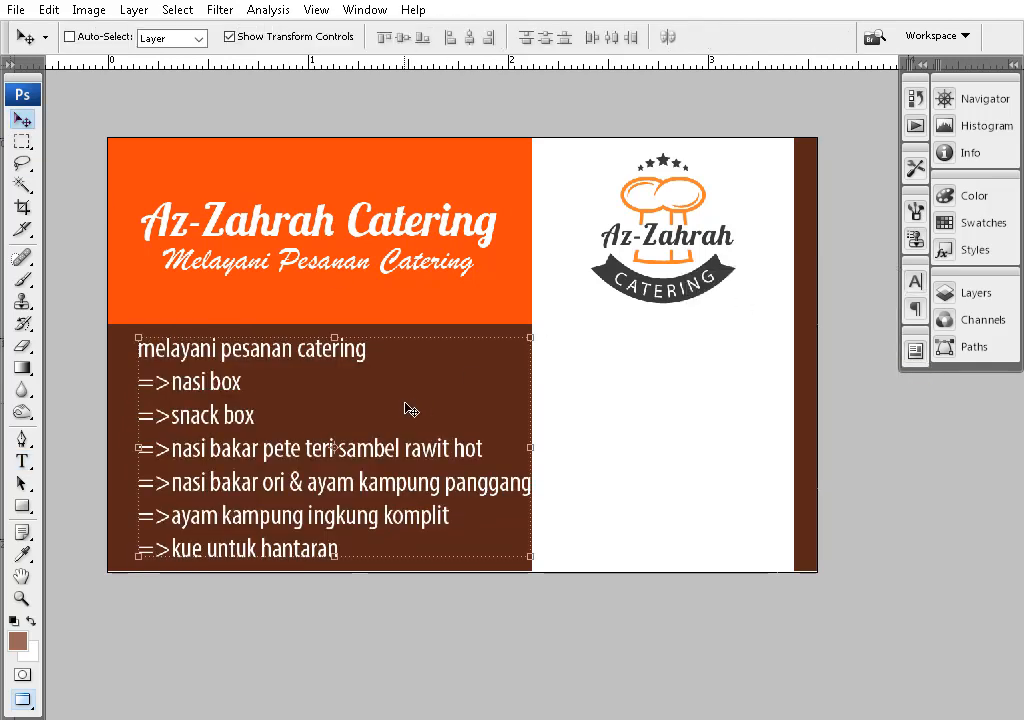
- Remove the "=>" marker before "nasi box" and capitalise its first letter to read "Nasi box"
key(t)
click(171, 383)
key(shift+Home)
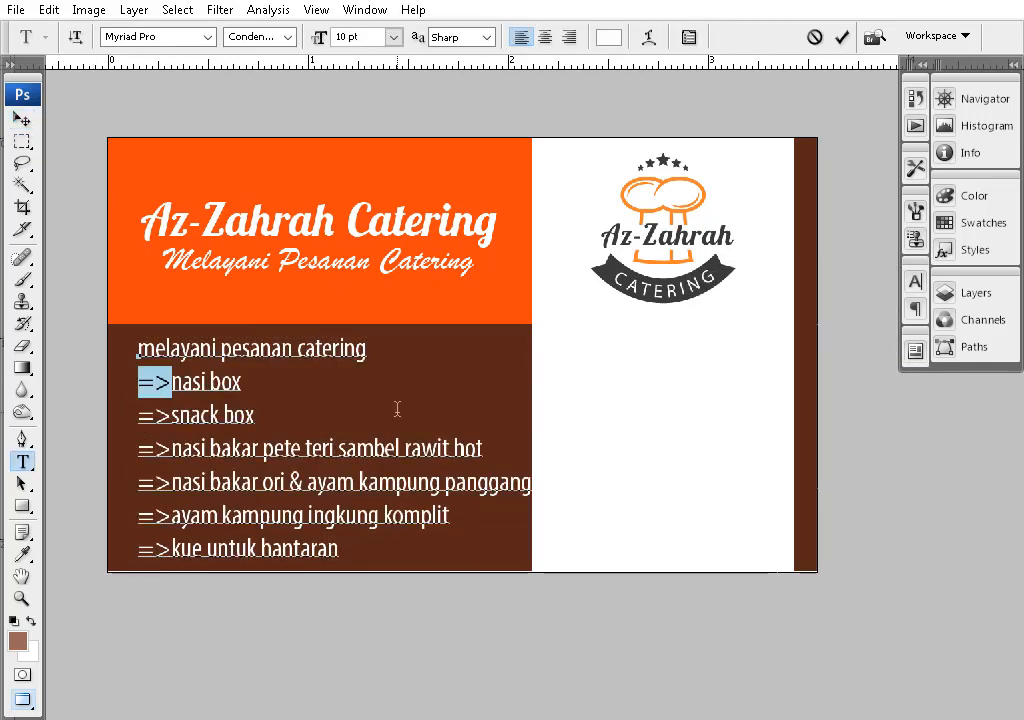
key(BackSpace)
key(Delete)
text(N)
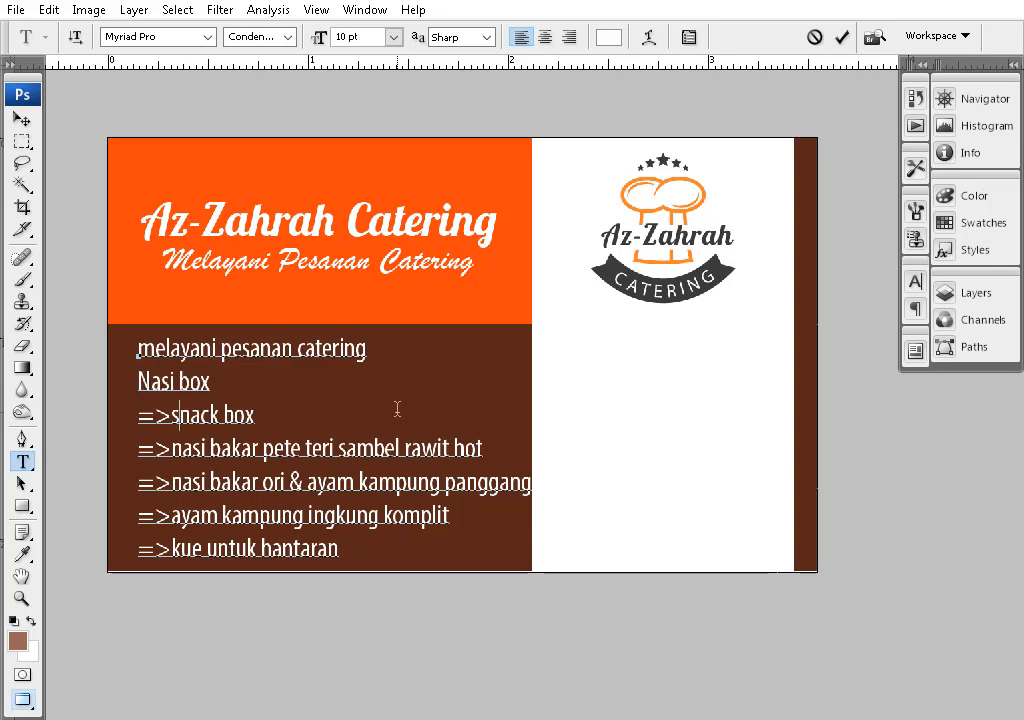
- Merge the snack box line into the line above so it reads "Nasi Box | Snack box"
key(BackSpace)
key(BackSpace)
key(BackSpace)
key(BackSpace)
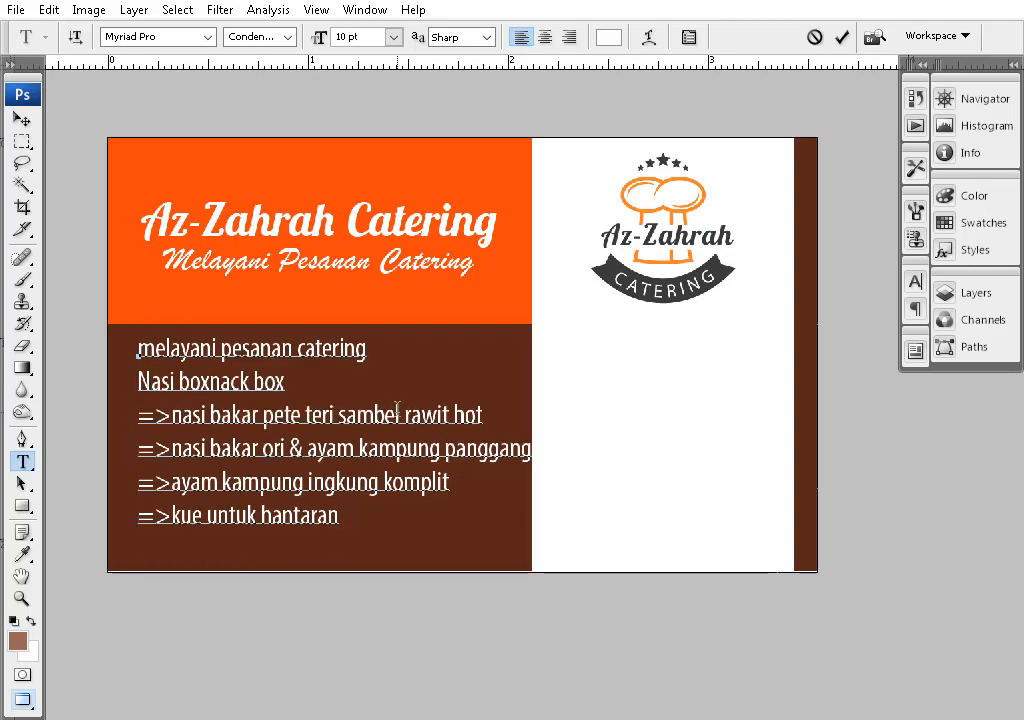
text(| S)
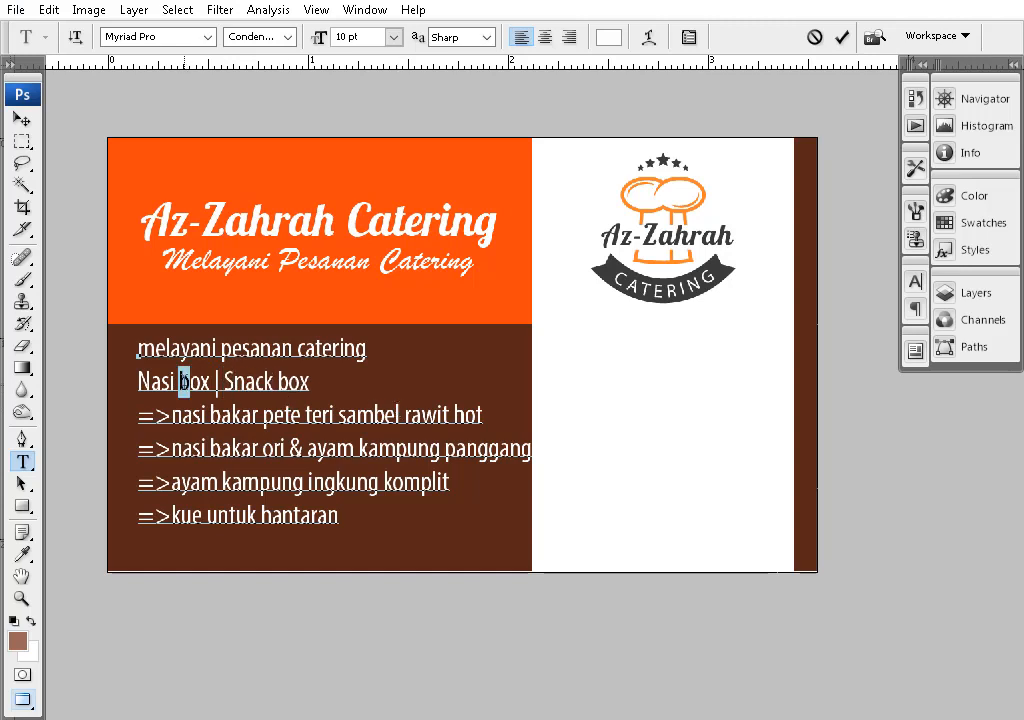
text(B)
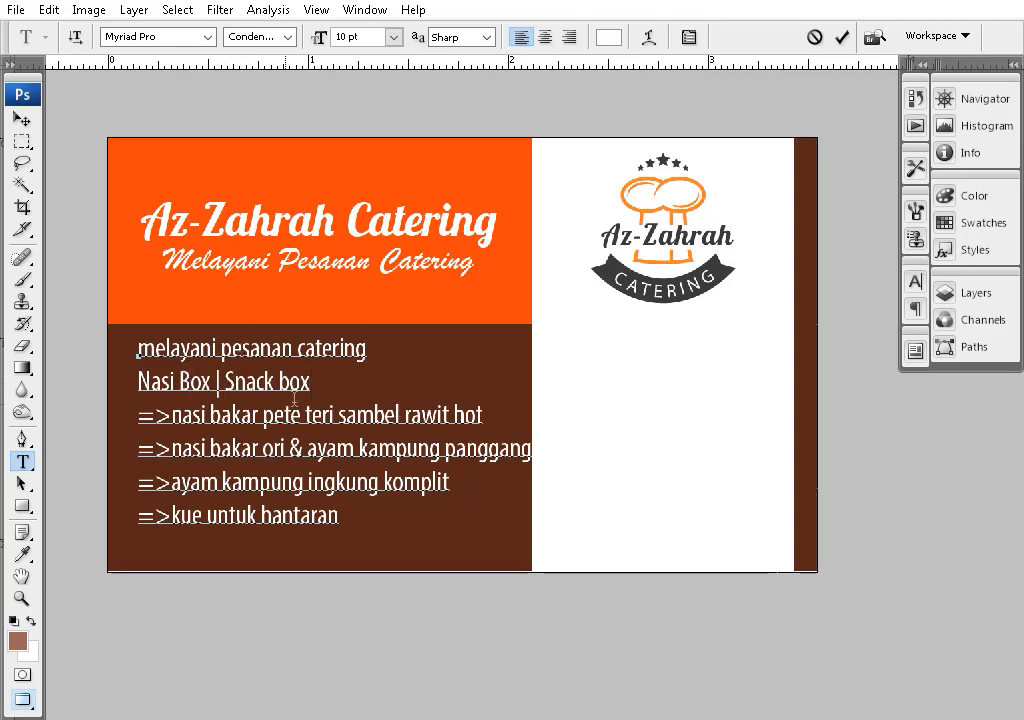
- Append "nasi bakar pete teri" after "Snack box" with a "|" separator and wrap "sambel rawit hot" onto the following line
drag(171, 414, 75, 418)
key(BackSpace)
key(BackSpace)
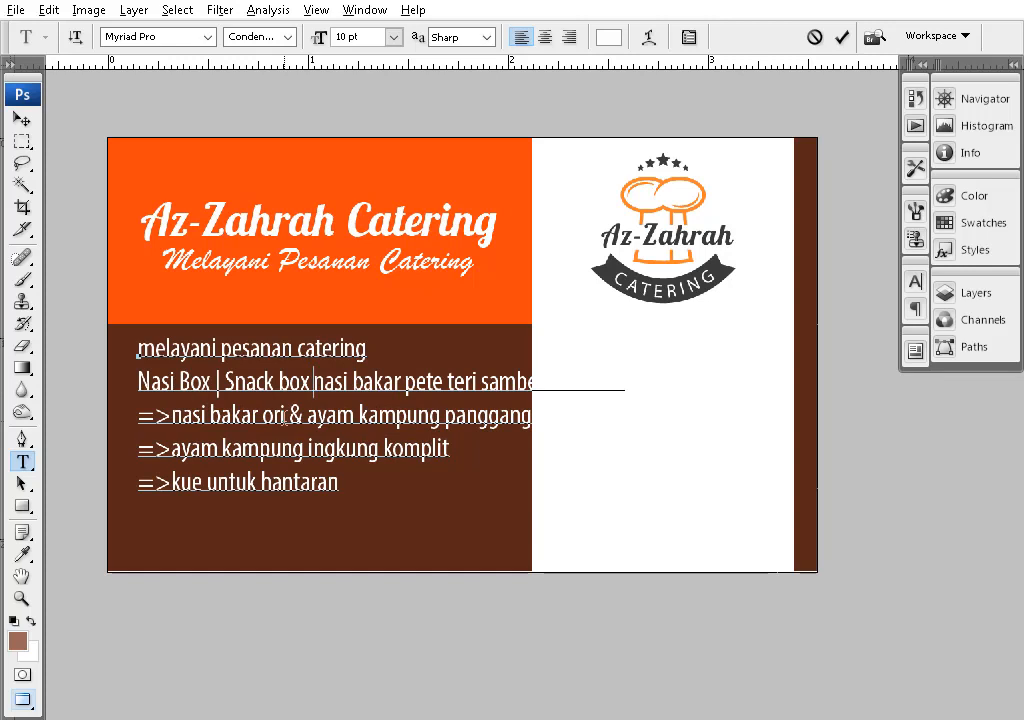
text(|)
click(488, 381)
key(Return)
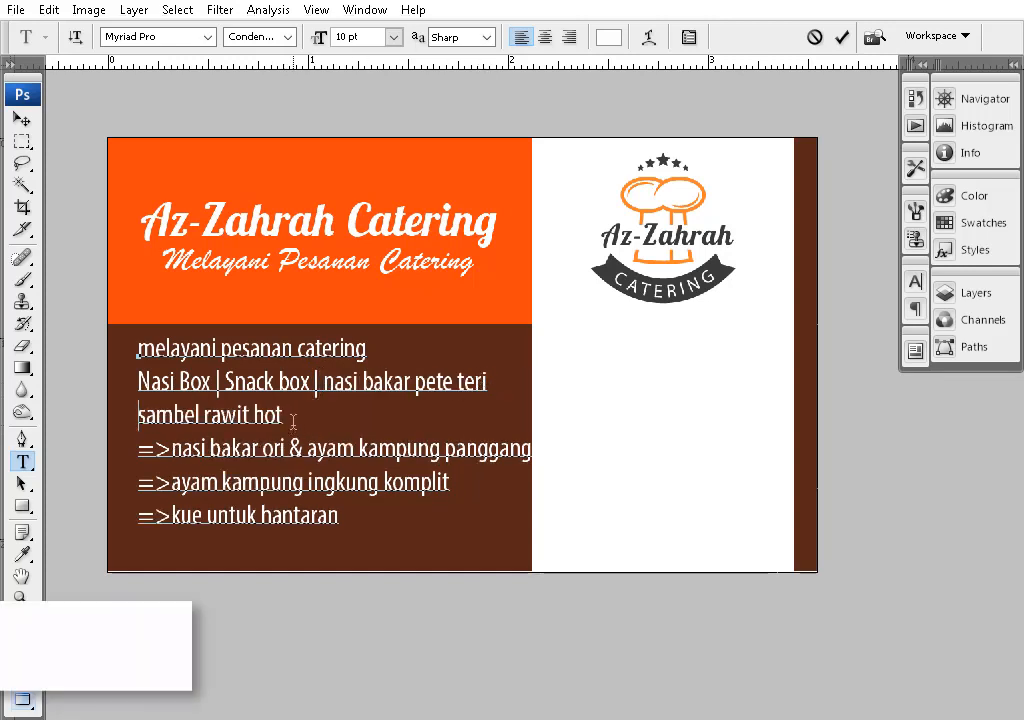
- Append "nasi bakar ori & ayam" after "sambel rawit hot" with a "|" separator and wrap "kampung panggang" onto a new line
click(172, 447)
key(BackSpace)
key(BackSpace)
key(BackSpace)
text(|)
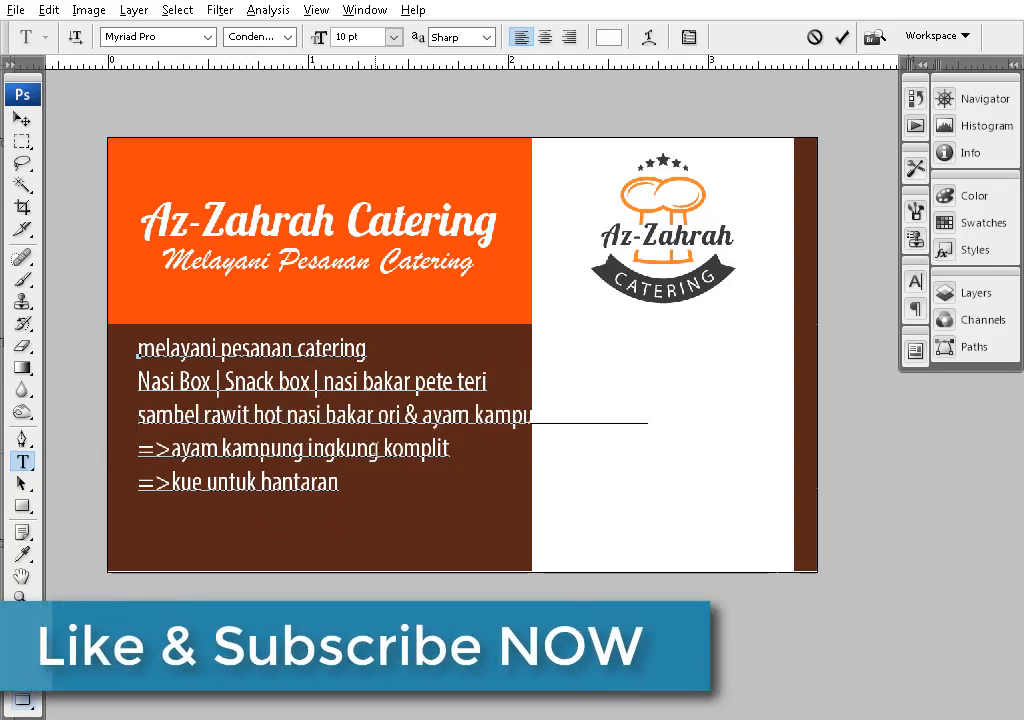
click(485, 414)
key(Return)
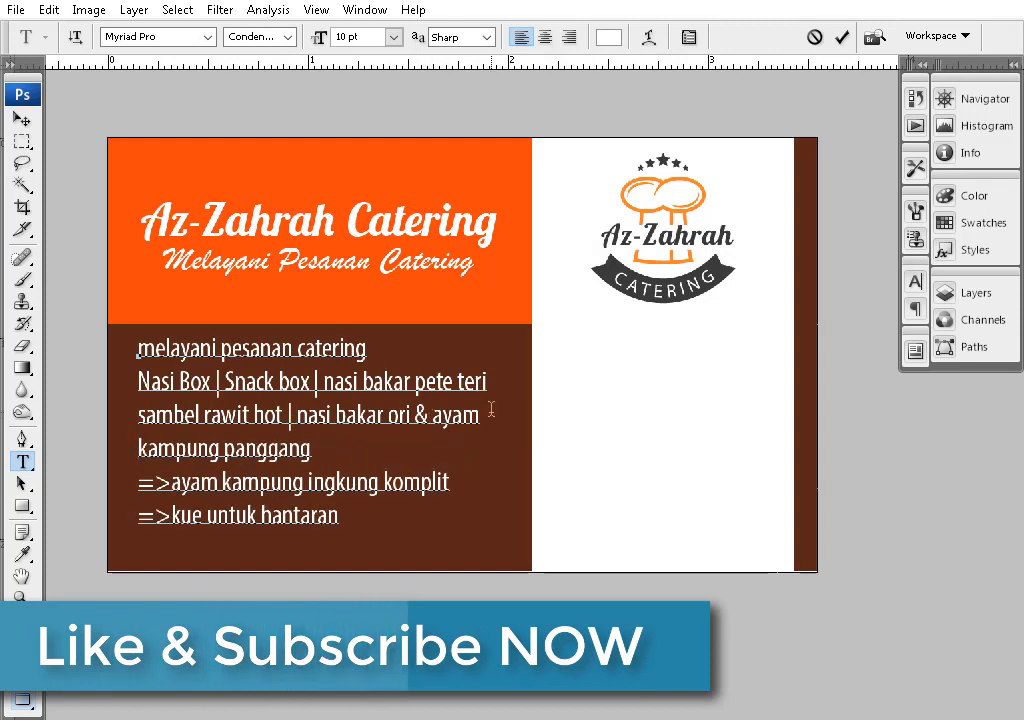
- Append "ayam kampung ingkung komplit" after "kampung panggang" with a "|" separator and wrap "ingkung komplit" onto a new line
click(345, 445)
click(178, 475)
key(BackSpace)
key(BackSpace)
key(BackSpace)
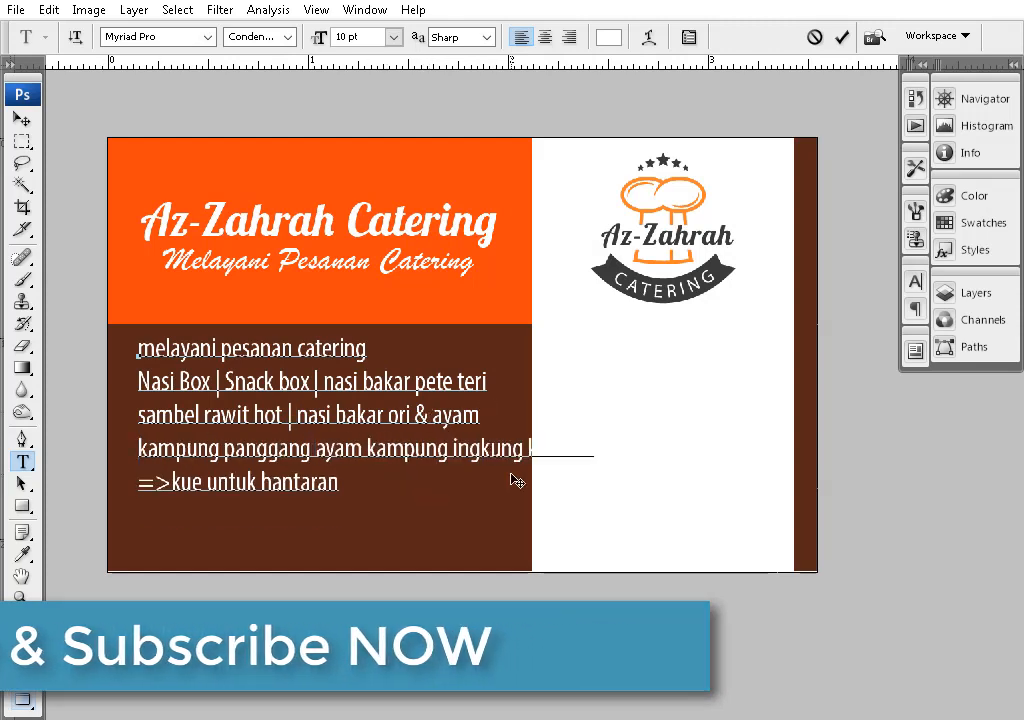
text(|)
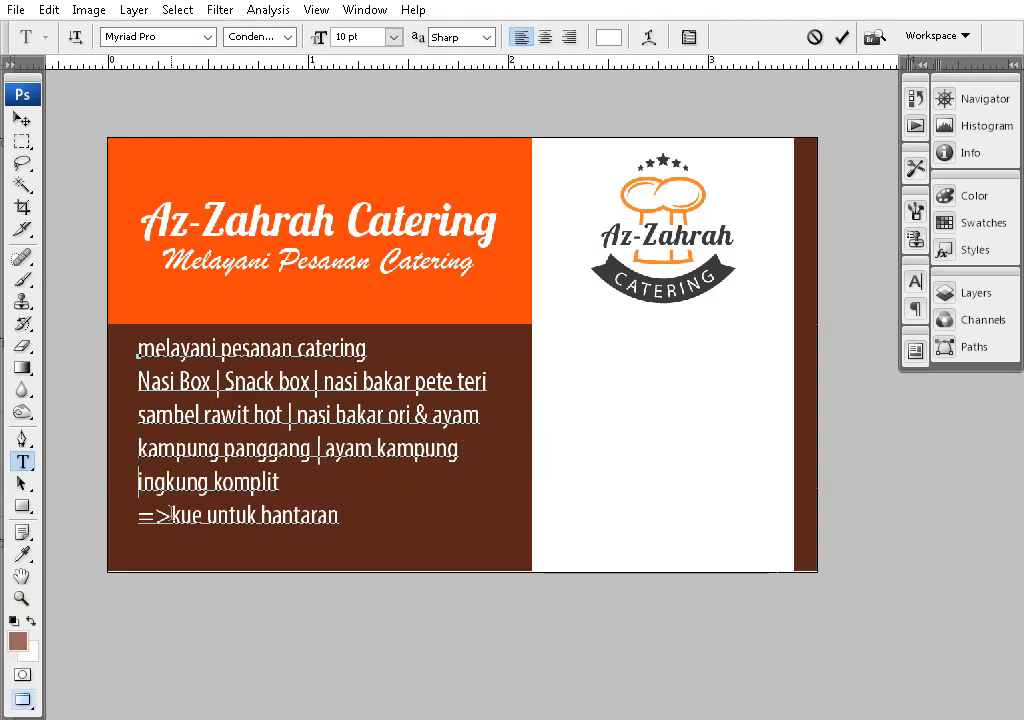
- Append "kue untuk hantaran" after "ingkung komplit" with a "|" separator, removing its "=>" marker
key(BackSpace)
key(BackSpace)
key(BackSpace)
text(|)
key(ctrl+a)
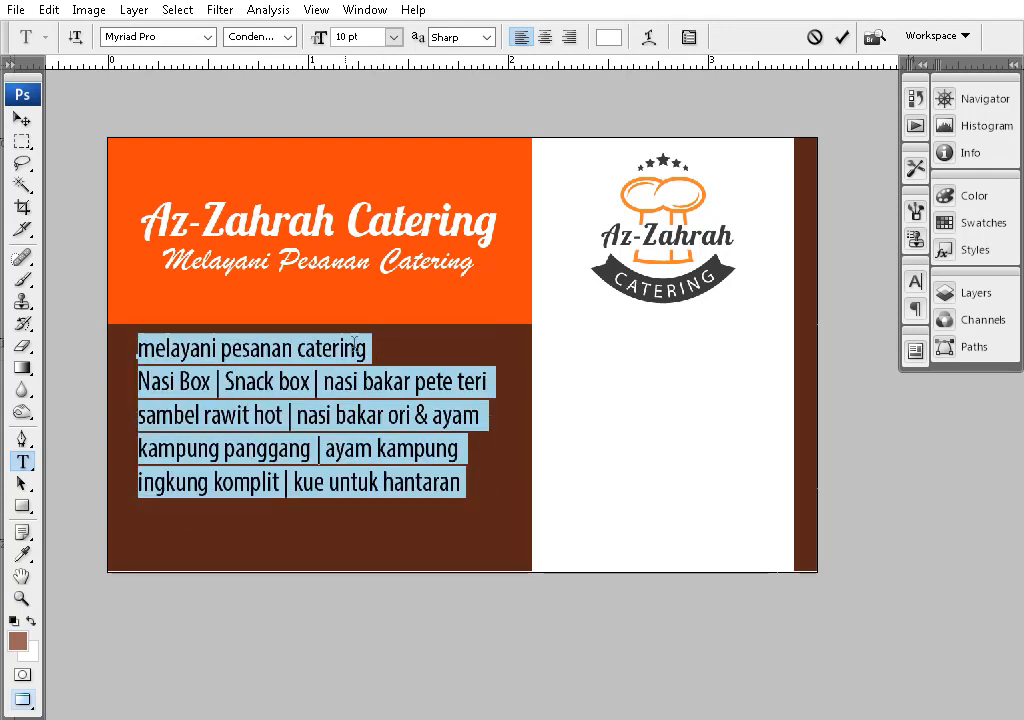
click(256, 358)
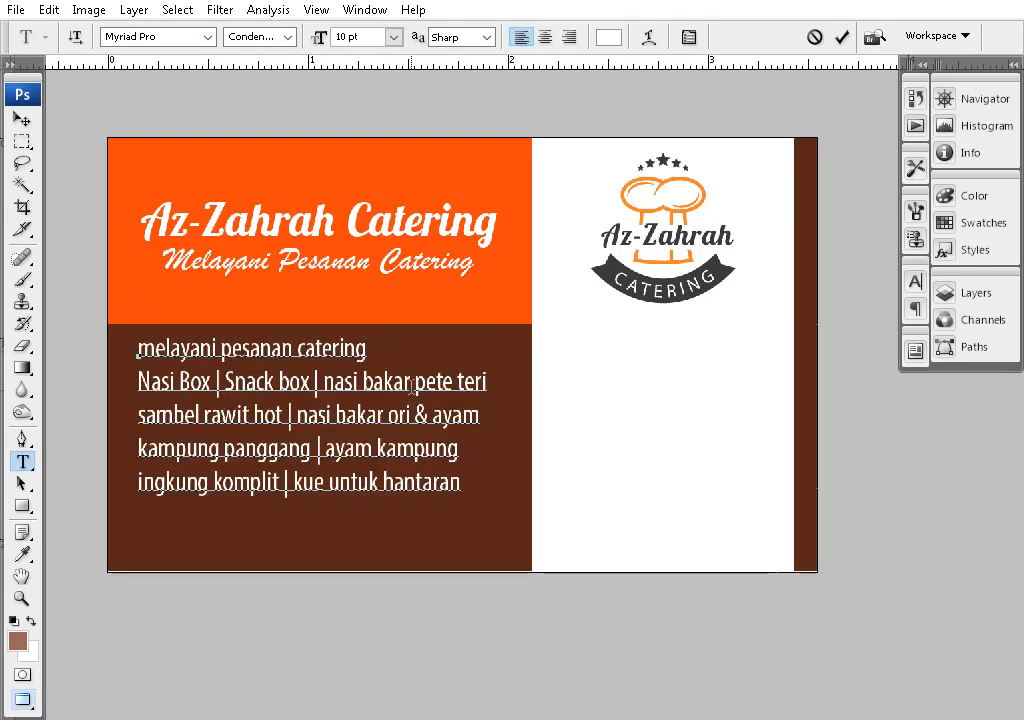
- Capitalise the words of the second menu line to read "Nasi Box | Snack Box | Nasi Bakar Pete Teri"
drag(296, 380, 286, 380)
text(B)
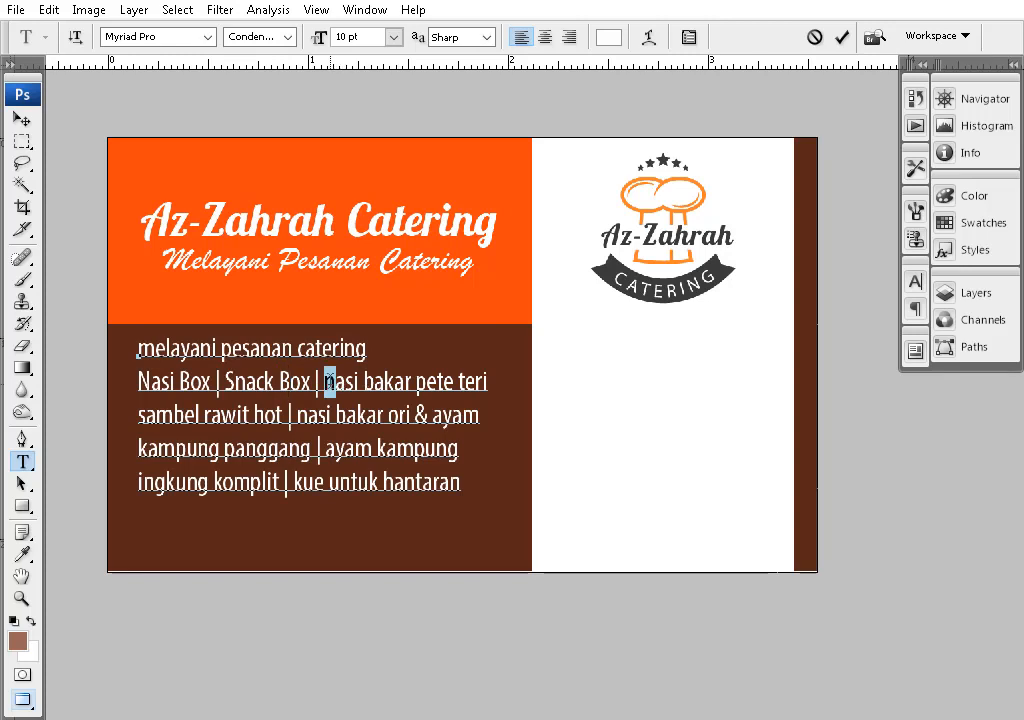
text(N)
text(B)
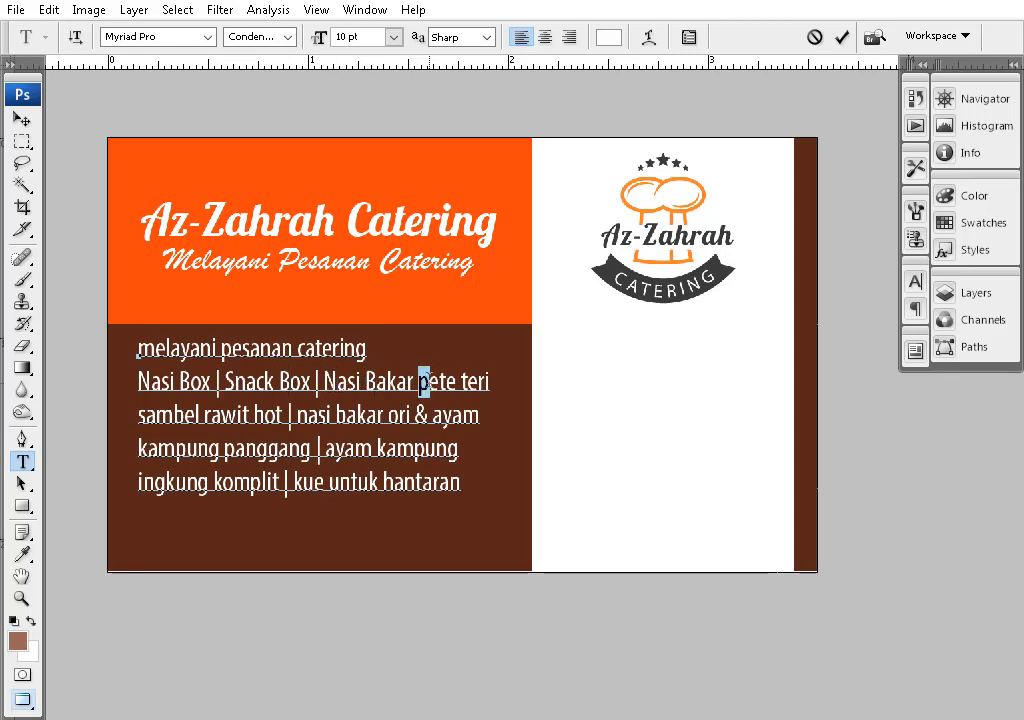
text(P)
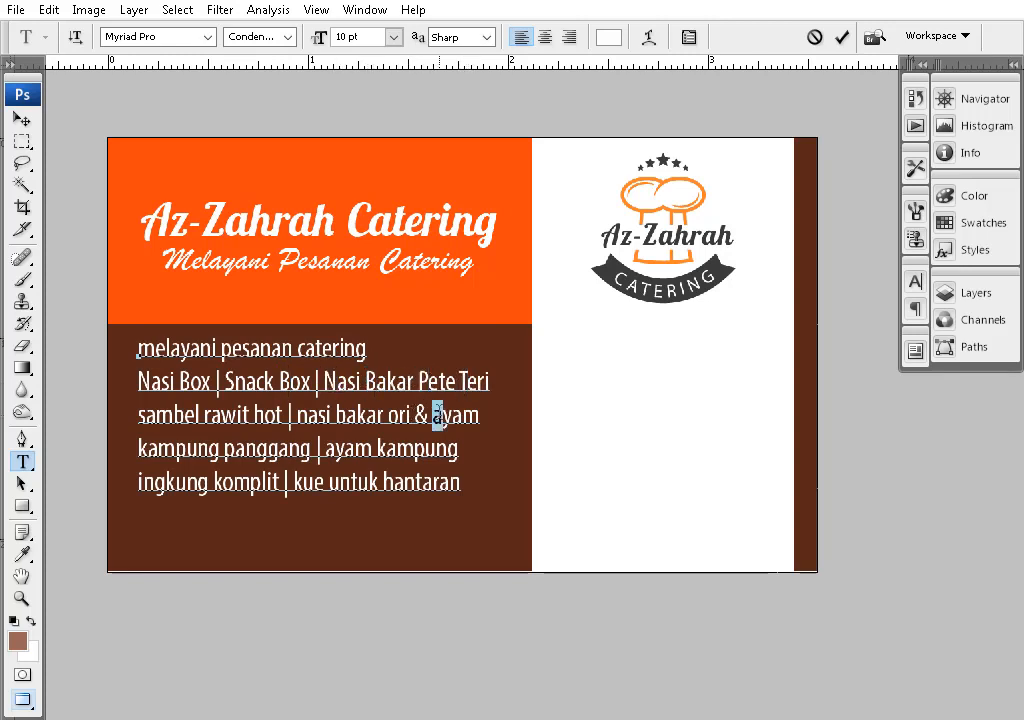
- Capitalise the words of the third menu line to read "Sambel Rawit Hot | Nasi Bakar Ori & Ayam"
text(A)
drag(390, 414, 401, 414)
text(O)
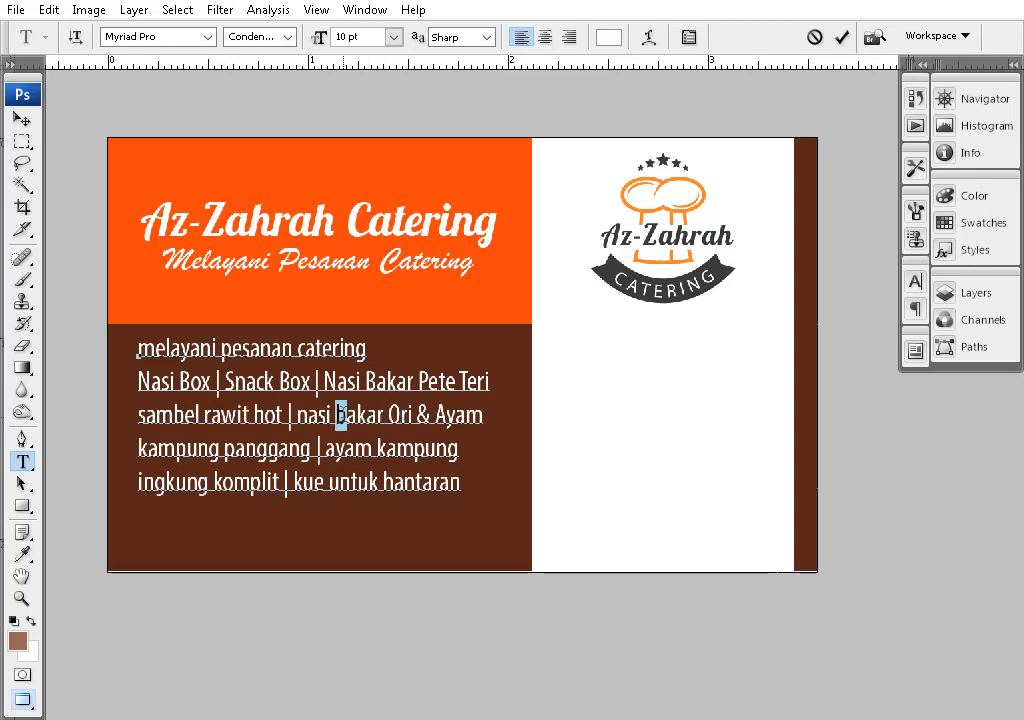
text(BN)
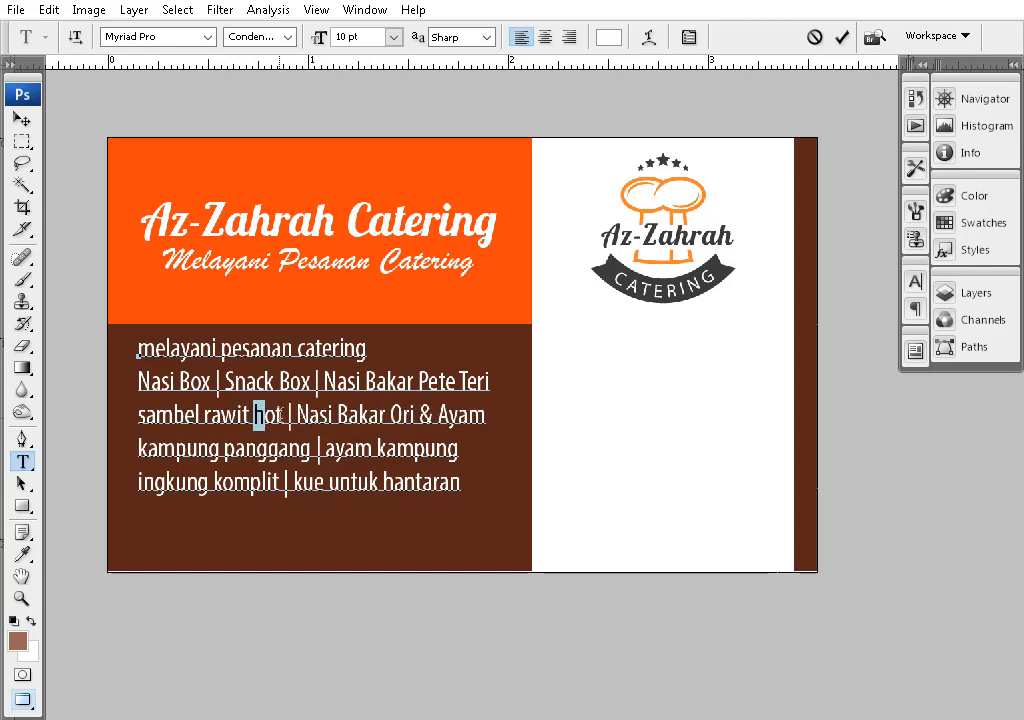
text(H)
drag(221, 414, 138, 414)
click(210, 414)
text(R)
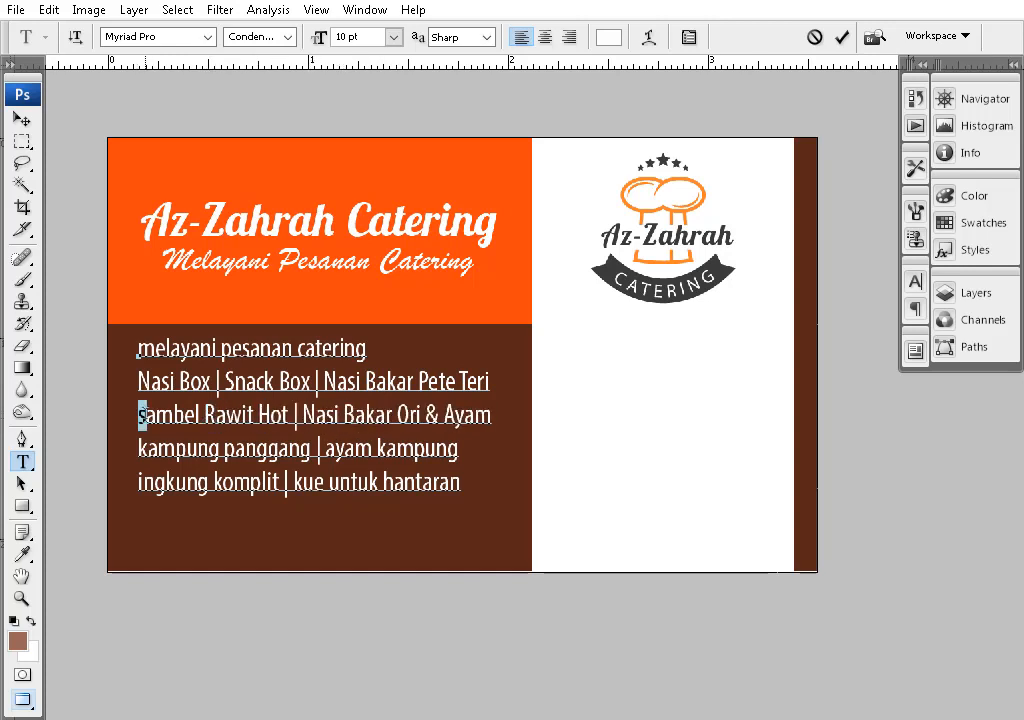
text(S)
- Capitalise the words of the fourth menu line to read "Kampung Panggang | Ayam Kampung"
text(K)
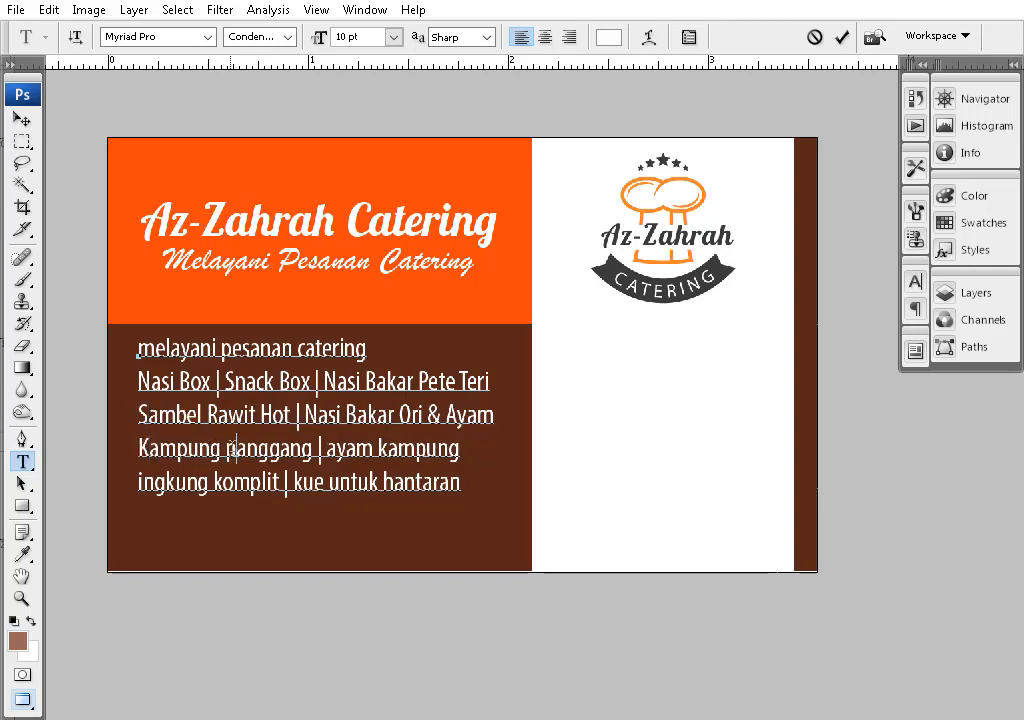
text(P)
drag(327, 448, 389, 448)
text(A)
text(K)
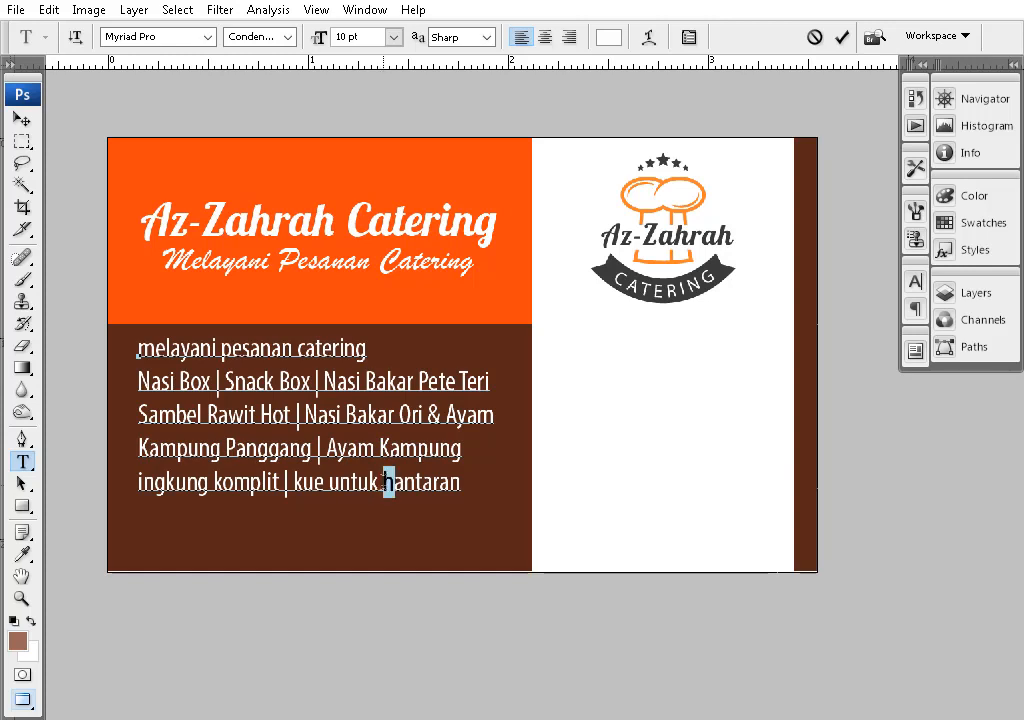
- Capitalise the words of the last menu line to read "Ingkung Komplit | Kue Untuk Hantaran"
text(H)
text(U)
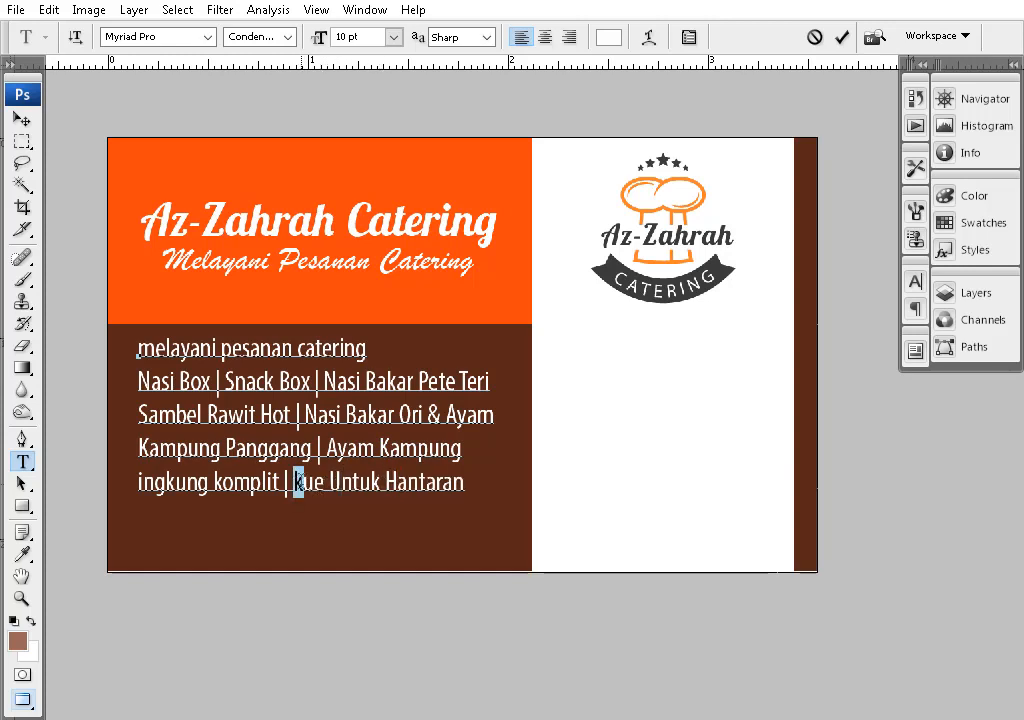
text(K)
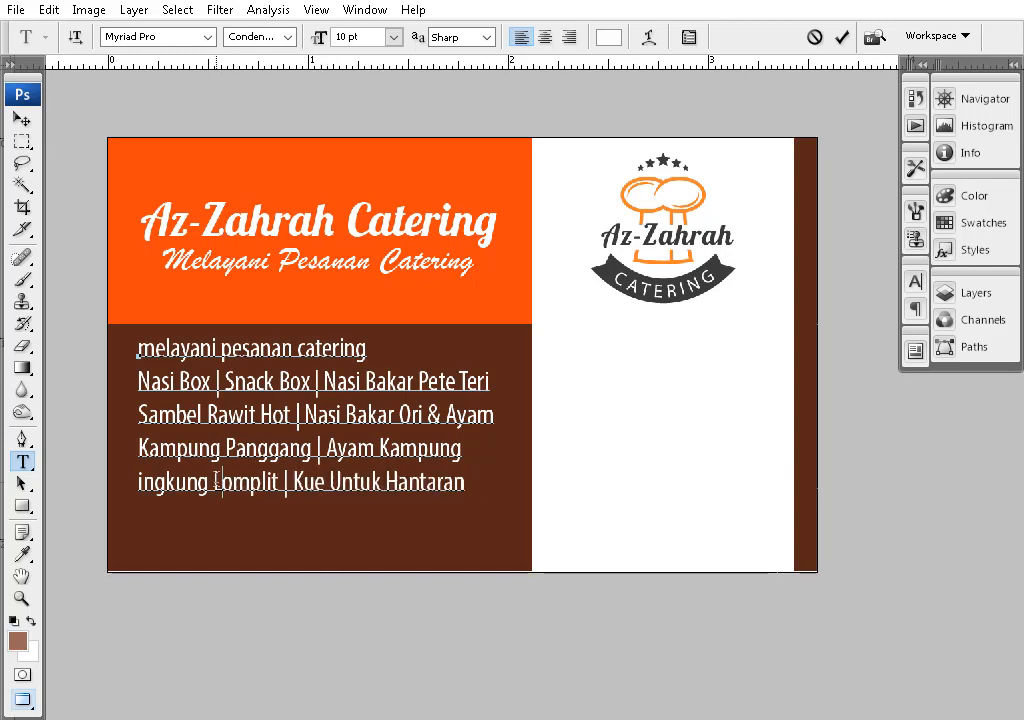
text(KI)
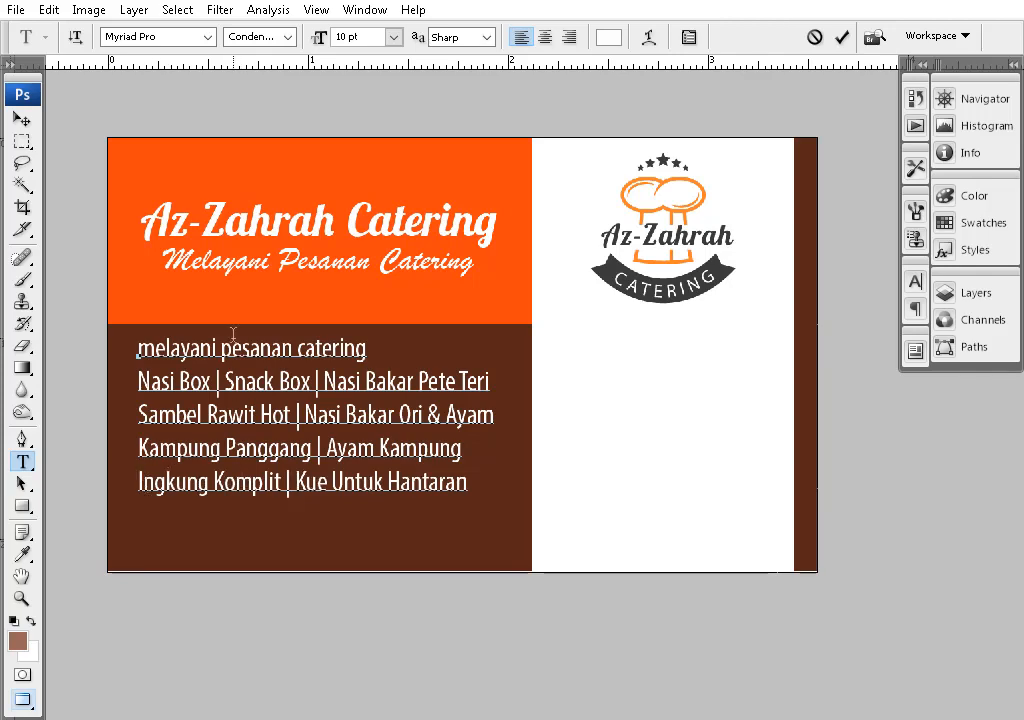
- Set the heading "melayani pesanan catering" above the menu list in all caps and end it with a colon
drag(366, 350, 4, 346)
key(ctrl+shift+k)
click(446, 354)
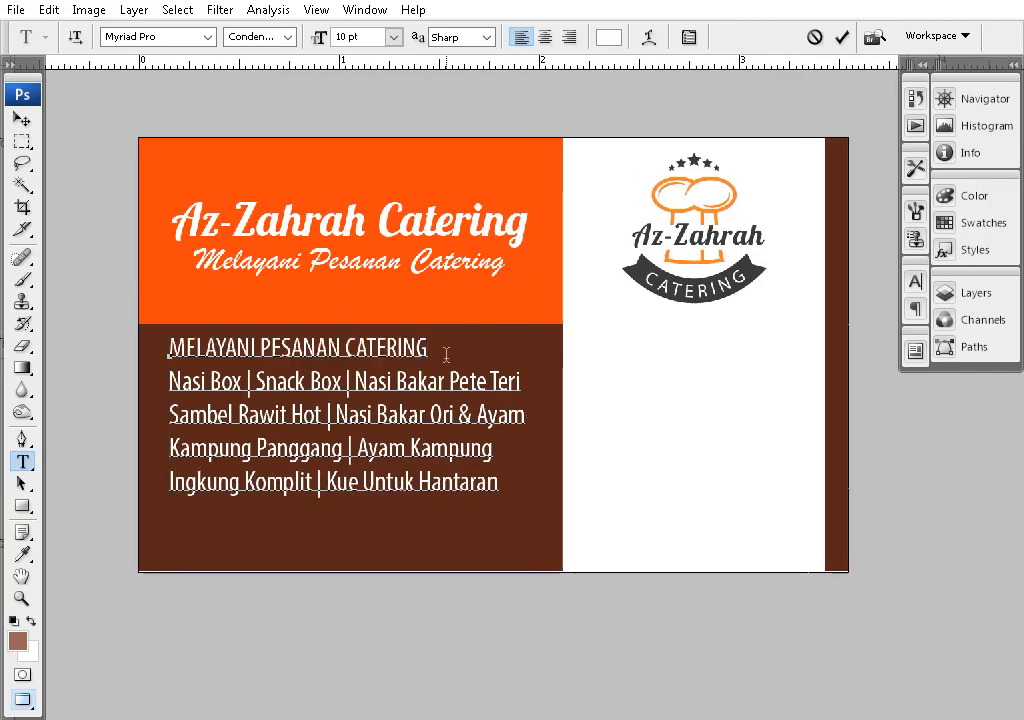
- Move the menu text block slightly down and right inside the brown area
click(23, 120)
drag(411, 327, 381, 252)
drag(404, 361, 415, 393)
drag(441, 344, 513, 419)
drag(368, 431, 363, 431)
drag(305, 434, 300, 412)
drag(387, 297, 337, 384)
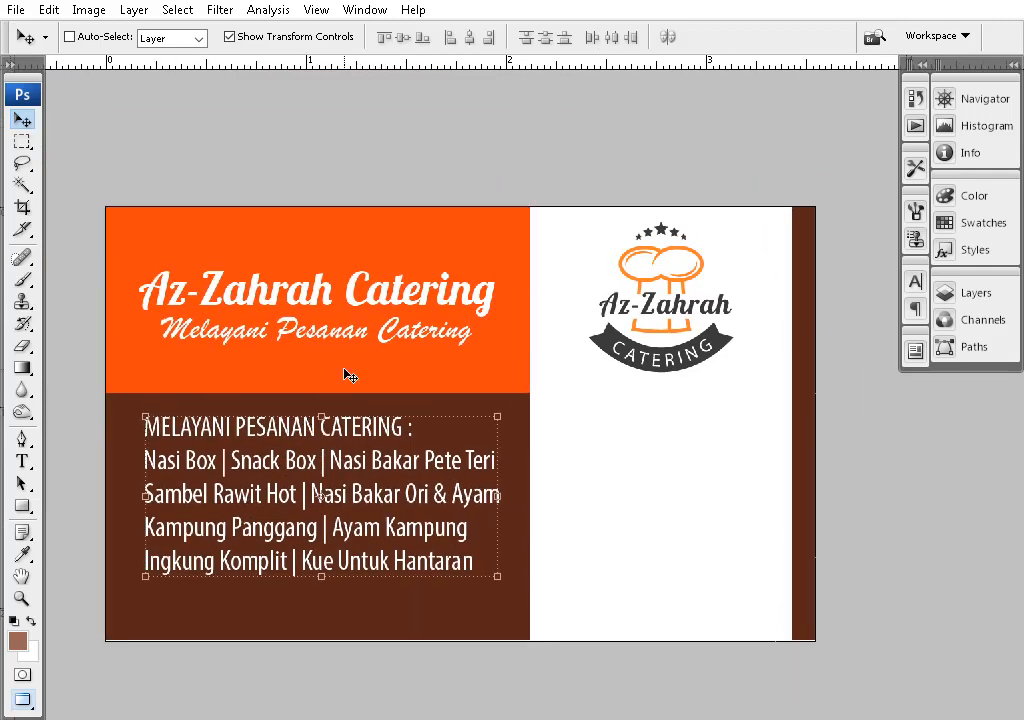
- Reduce the height of the orange block behind the title by raising its lower edge to just below the tagline
right_click(344, 369)
click(392, 393)
drag(417, 392, 431, 355)
key(Return)
- Move the menu text block up, closer to the lower edge of the orange block
right_click(306, 450)
click(331, 462)
drag(331, 469, 255, 453)
- Duplicate the orange block, bring the copy to the front and resize it into a thin bar spanning the lower white area
right_click(355, 248)
click(368, 258)
drag(368, 258, 563, 436)
key(ctrl+shift+])
drag(929, 406, 686, 580)
key(Return)
drag(411, 582, 423, 582)
key(Return)
- Move the thin orange bar slightly lower in the white area, leaving a narrow white strip beneath it
ctrl+click(585, 587)
alt+click(603, 523)
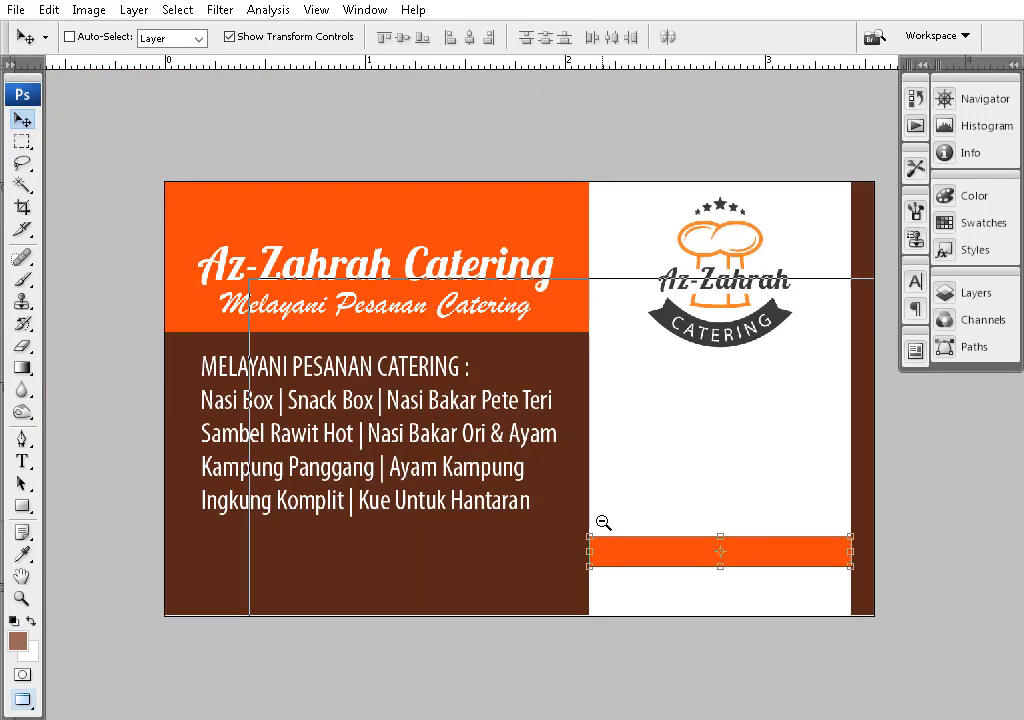
alt+click(603, 523)
drag(630, 461, 365, 469)
click(441, 508)
drag(443, 514, 457, 494)
drag(340, 417, 503, 413)
click(24, 126)
click(412, 281)
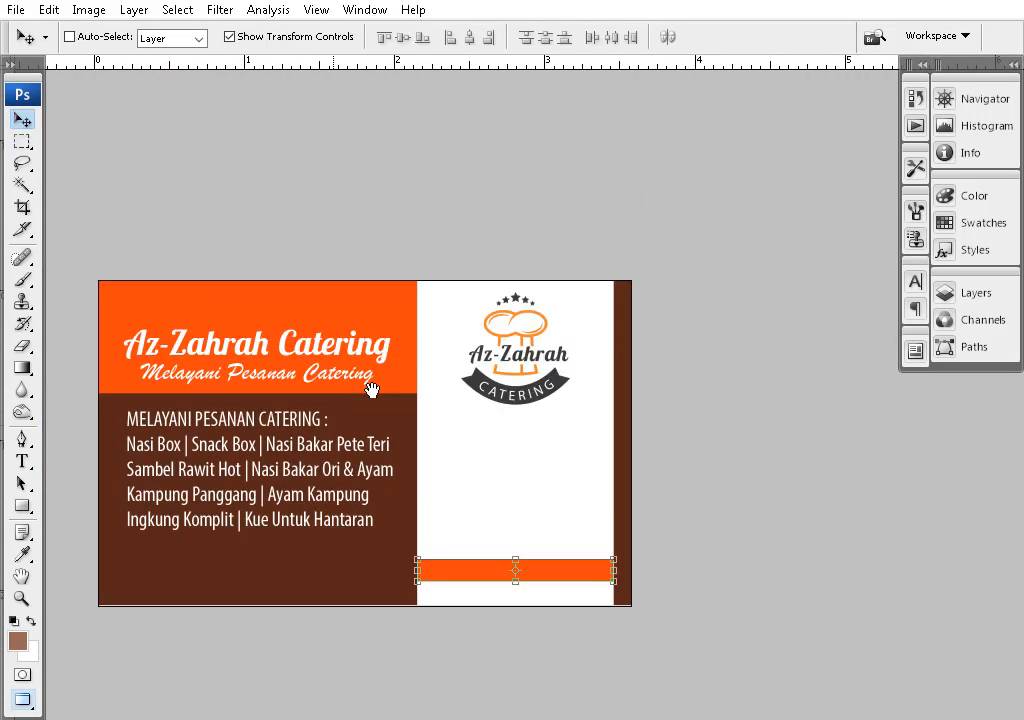
- Delete the "Melayani Pesanan Catering" tagline and move the "Az-Zahrah Catering" title up within the orange block
right_click(422, 366)
click(472, 378)
key(Delete)
right_click(427, 340)
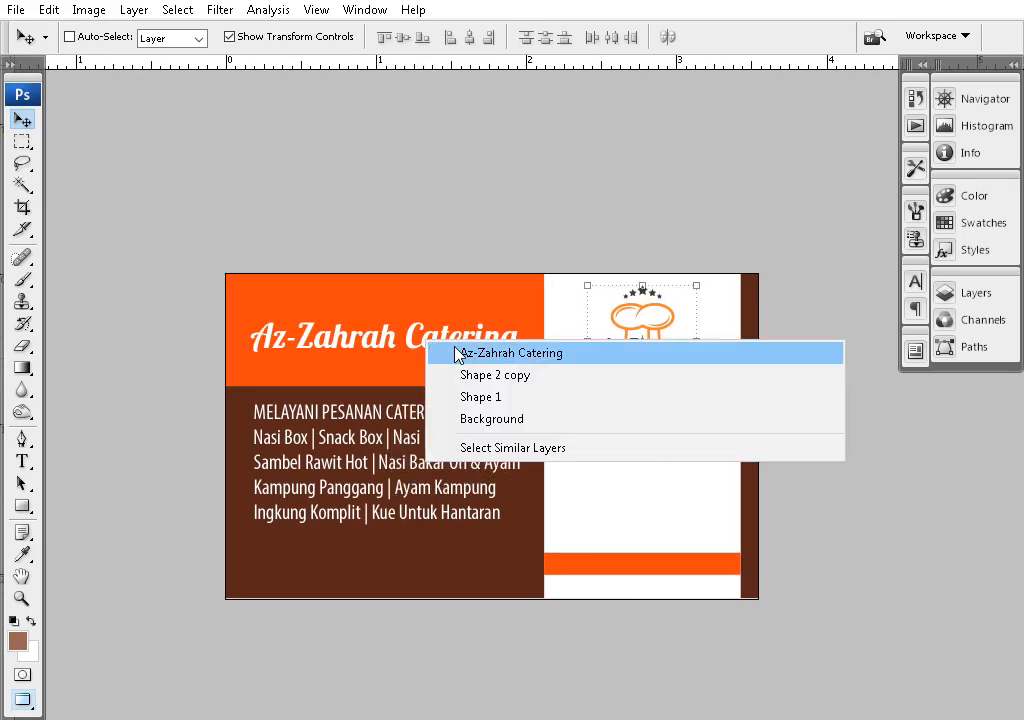
click(457, 352)
drag(452, 331, 457, 313)
- Shorten the orange block again by raising its lower edge to just beneath the title
right_click(403, 359)
click(455, 375)
drag(460, 387, 474, 356)
key(Return)
key(Return)
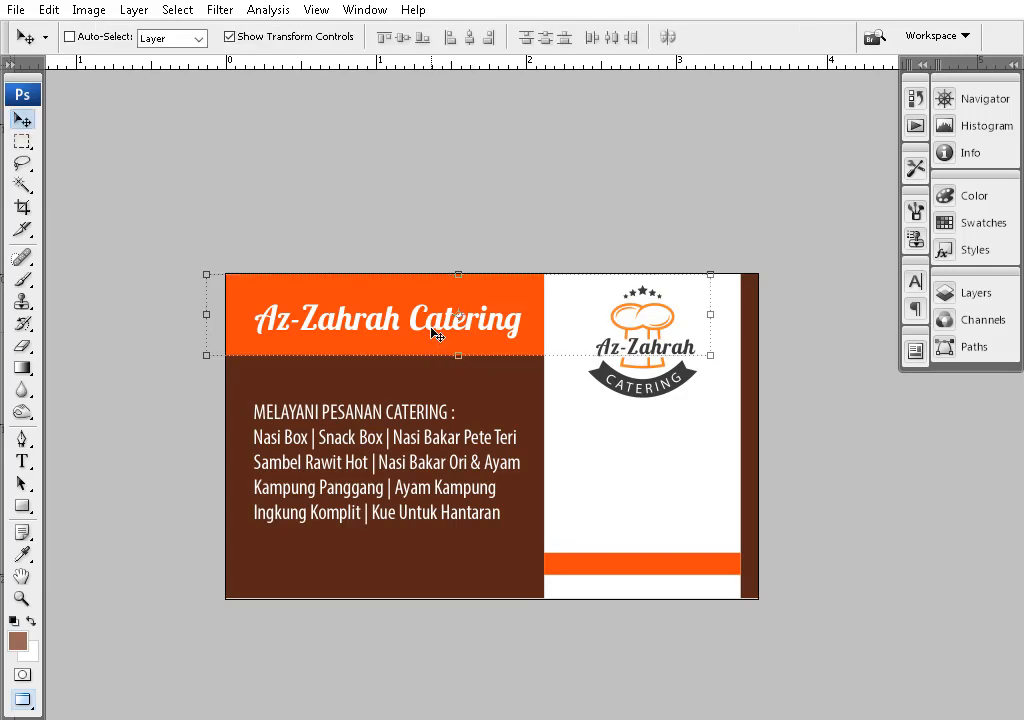
- Move the menu text block up beneath the shortened orange block, lined up with the title's left edge
right_click(407, 440)
click(430, 452)
drag(402, 466, 457, 411)
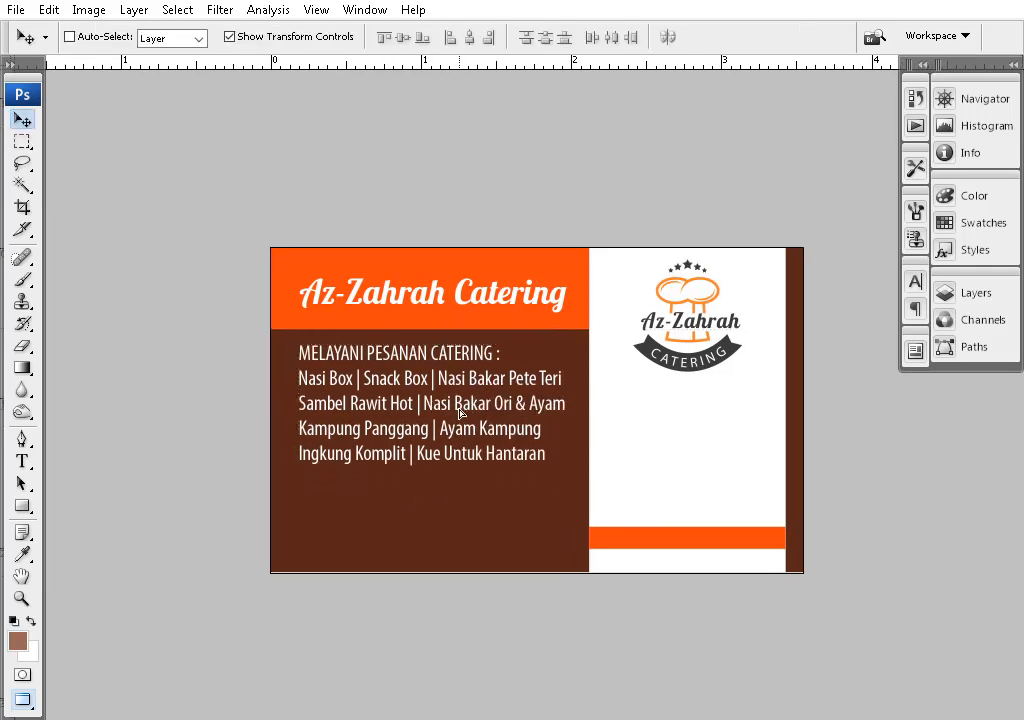
drag(493, 500, 409, 482)
ctrl+click(416, 420)
- Start saving the design as a new Photoshop file named "KN Azzahra Catering"
key(ctrl+shift+s)
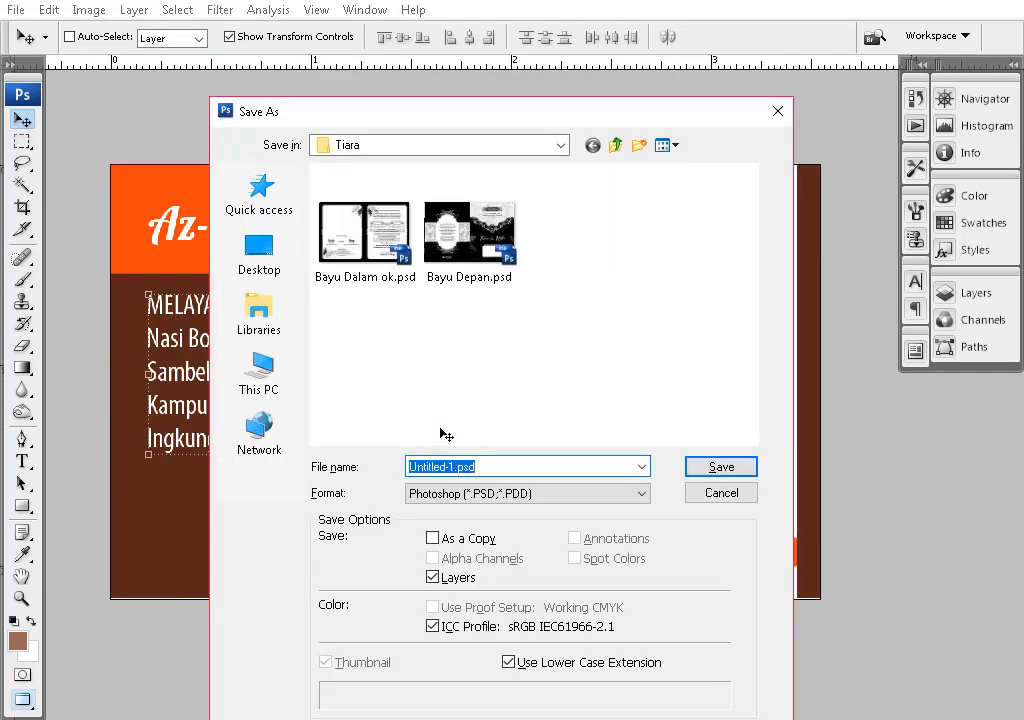
text(KN Azzahra Cate)
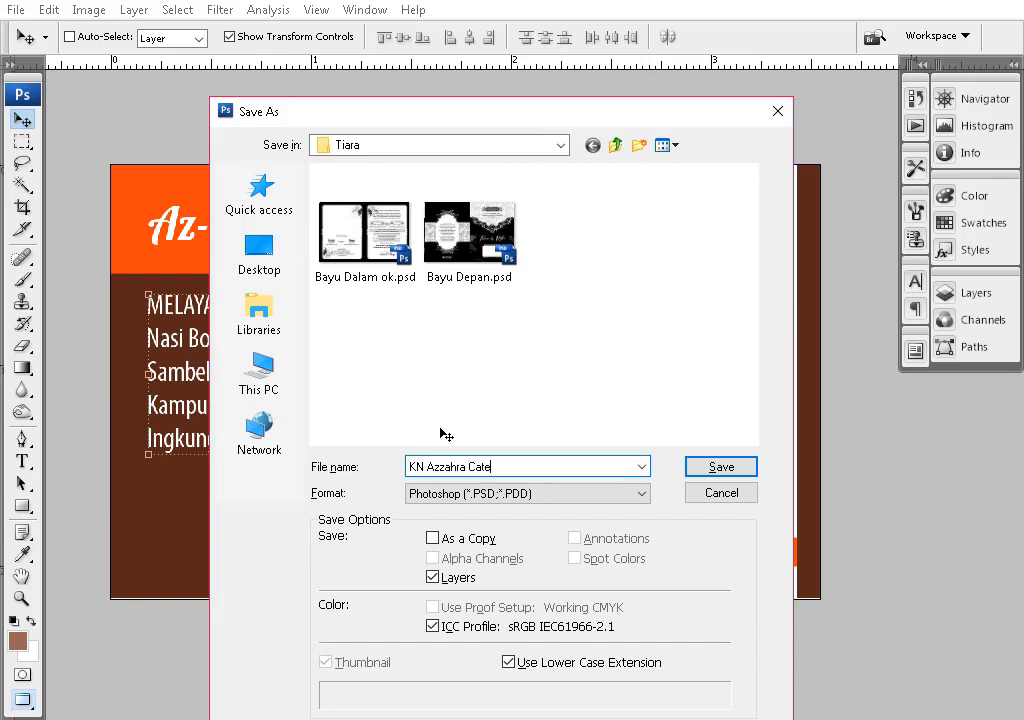
text(ring)
click(434, 150)
click(420, 385)
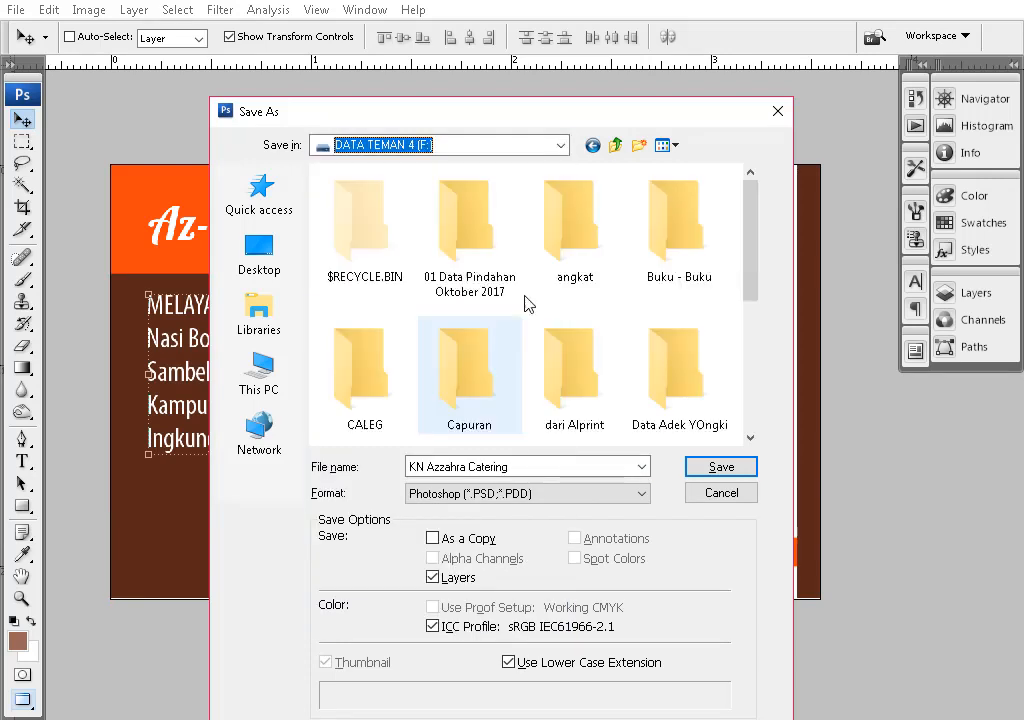
scroll(540, 300, down, 5)
double_click(480, 265)
scroll(440, 330, down, 5)
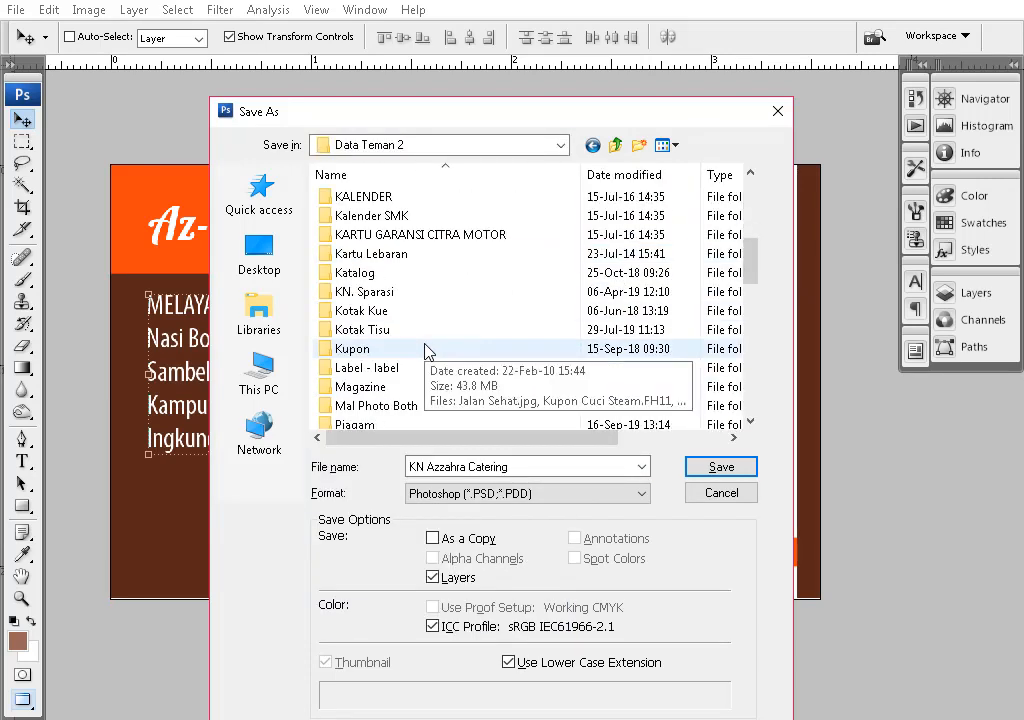
double_click(380, 291)
double_click(578, 251)
click(725, 465)
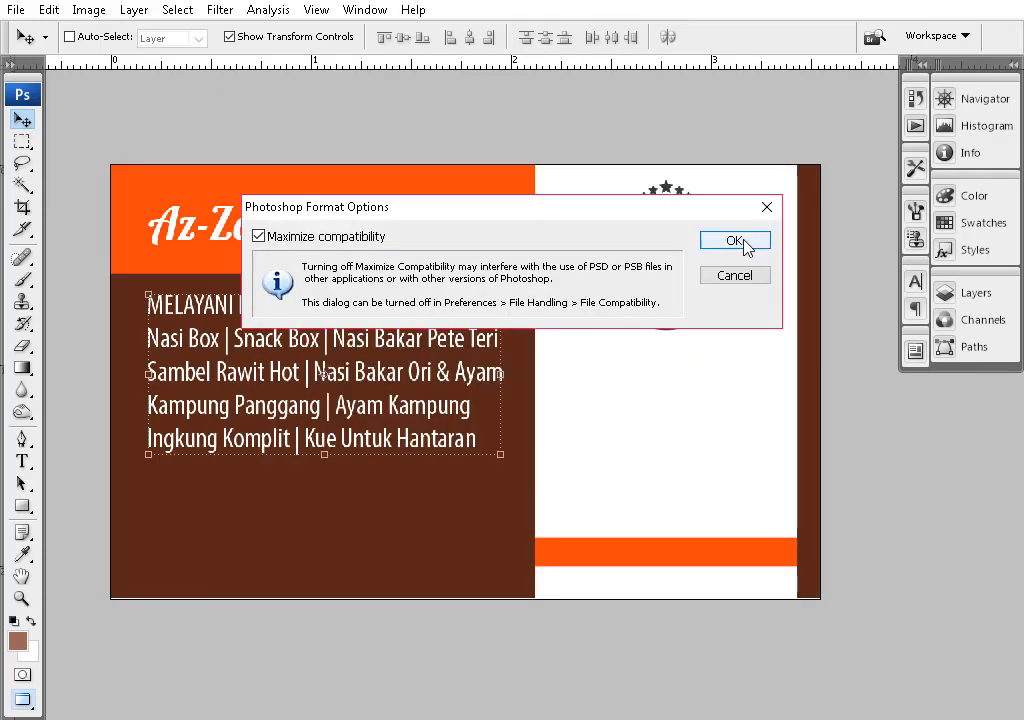
click(738, 242)
- Switch to the WhatsApp chat in the browser, copy the client's address lines and return to Photoshop
key(alt+Tab)
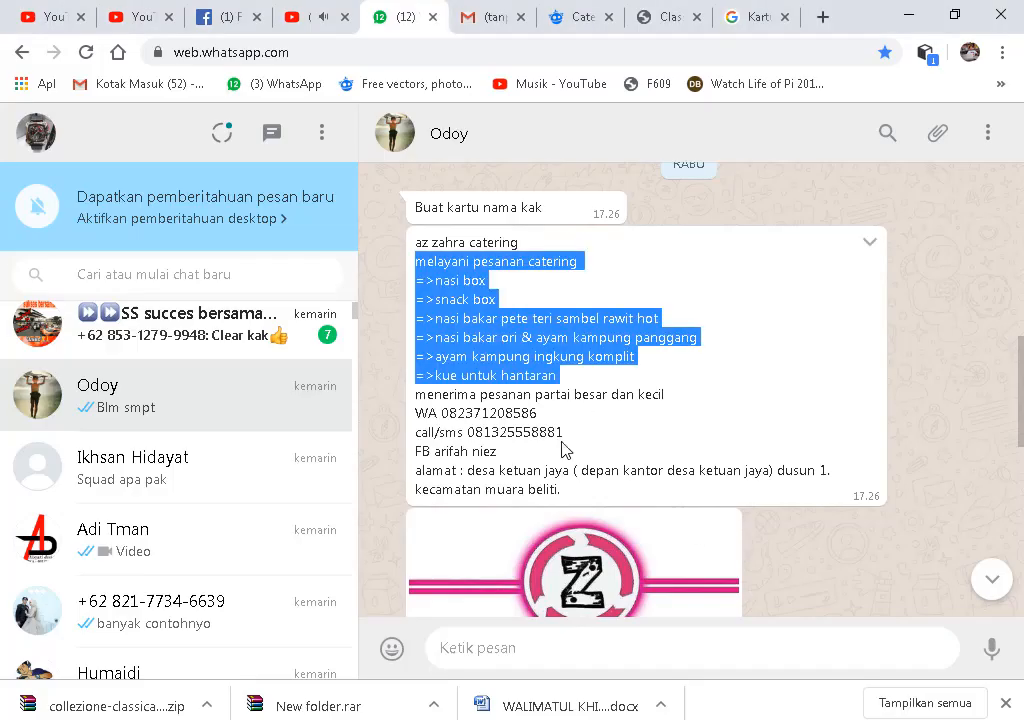
click(540, 425)
drag(566, 491, 413, 475)
click(909, 15)
- Paste the copied business address as a new text line in the lower part of the brown area
key(t)
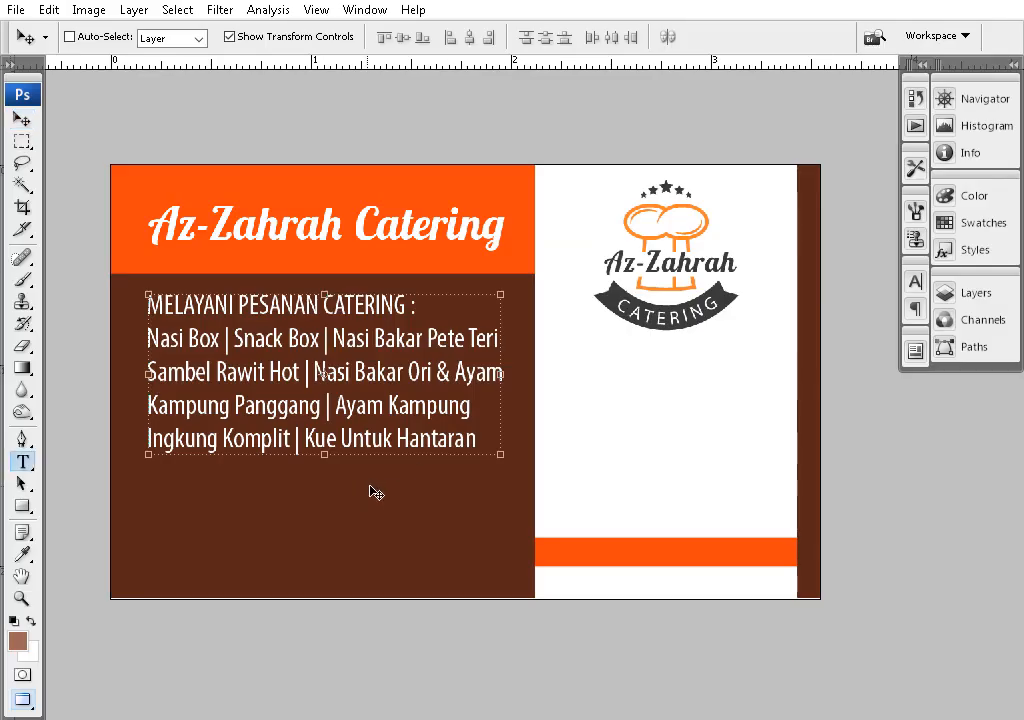
click(213, 530)
key(ctrl+v)
- Set the address text to 8 pt and move it left to line up with the menu text
key(ctrl+a)
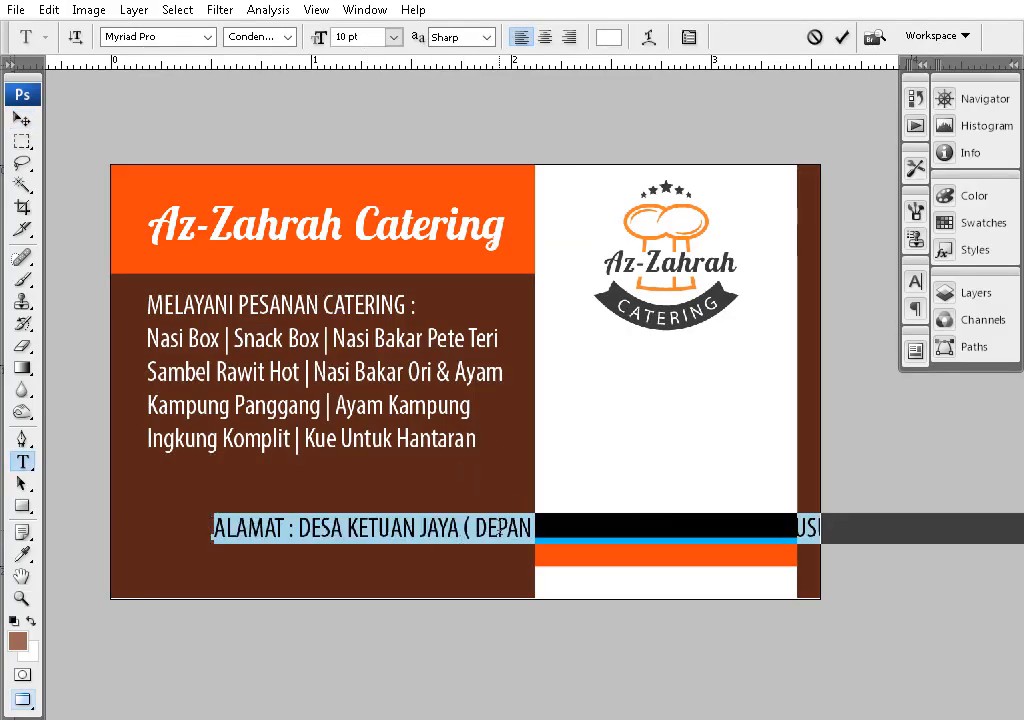
drag(370, 35, 257, 50)
text(8)
key(Return)
click(22, 120)
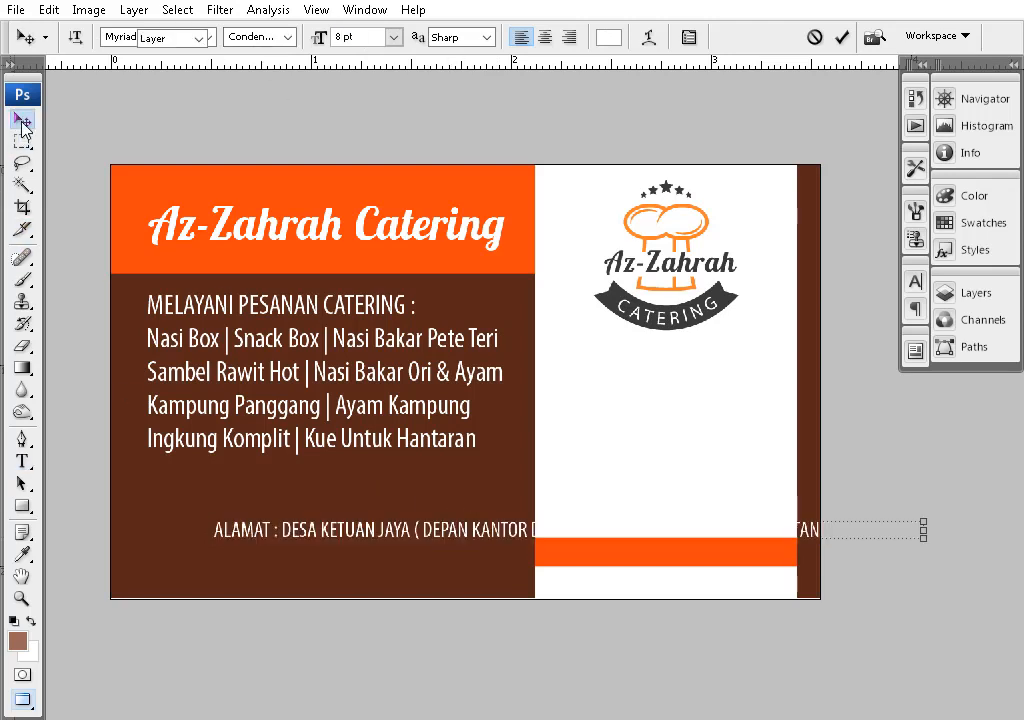
drag(367, 540, 297, 537)
- Break the address into three lines, starting new lines at the bracketed landmark and at the district
key(t)
click(345, 530)
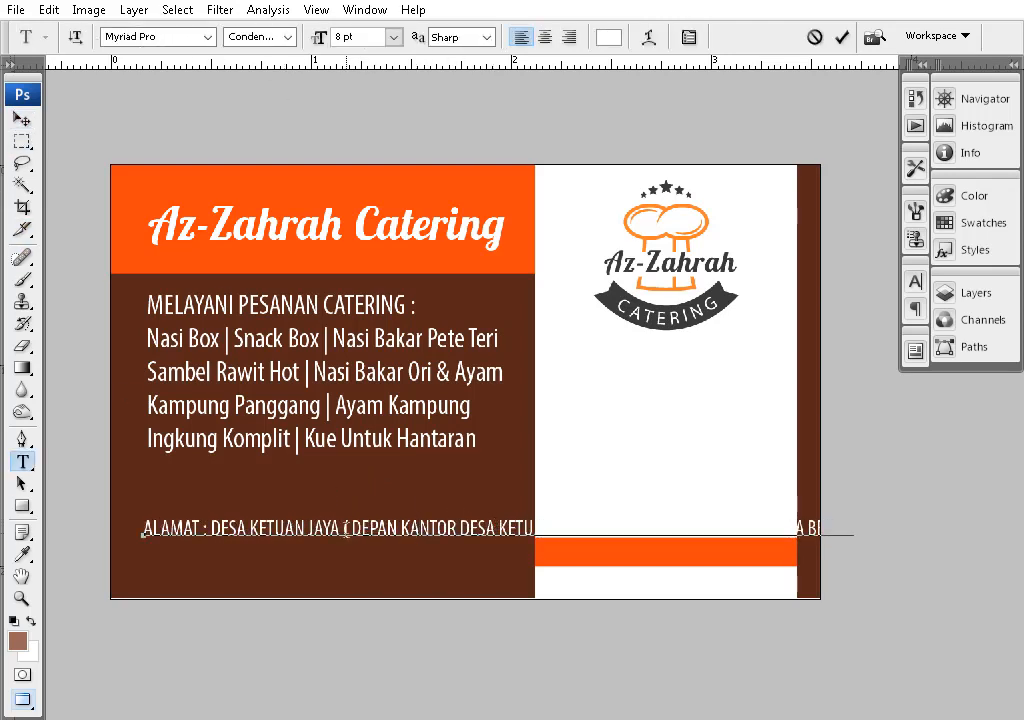
key(Return)
click(472, 541)
key(Return)
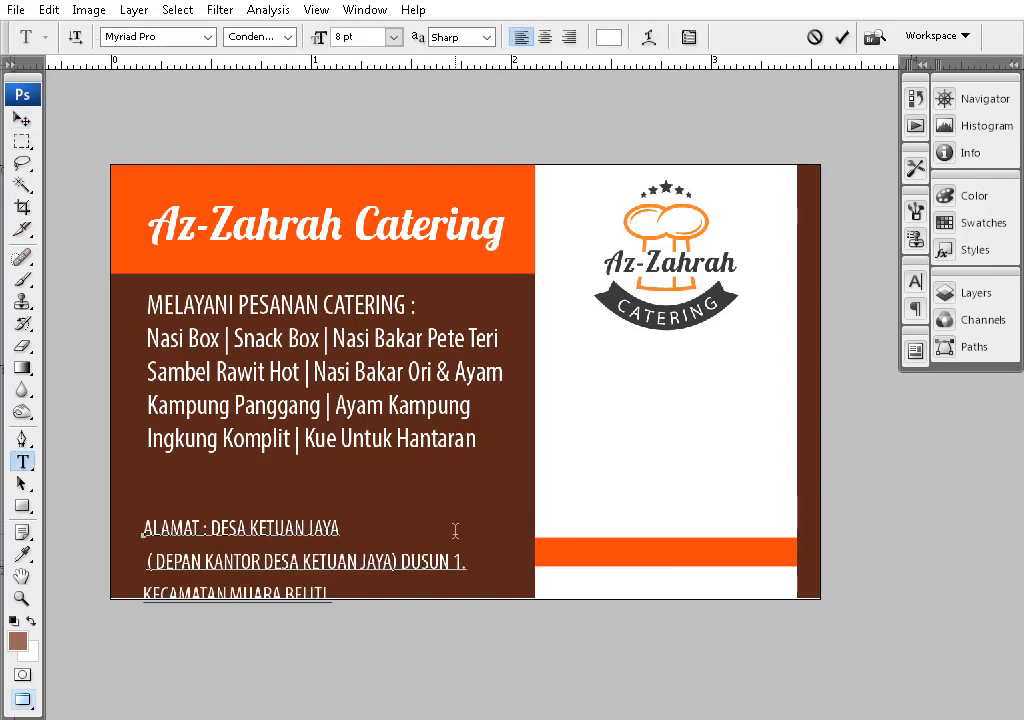
- Set the leading of the whole address text to Auto and shift the block slightly up and right
key(ctrl+a)
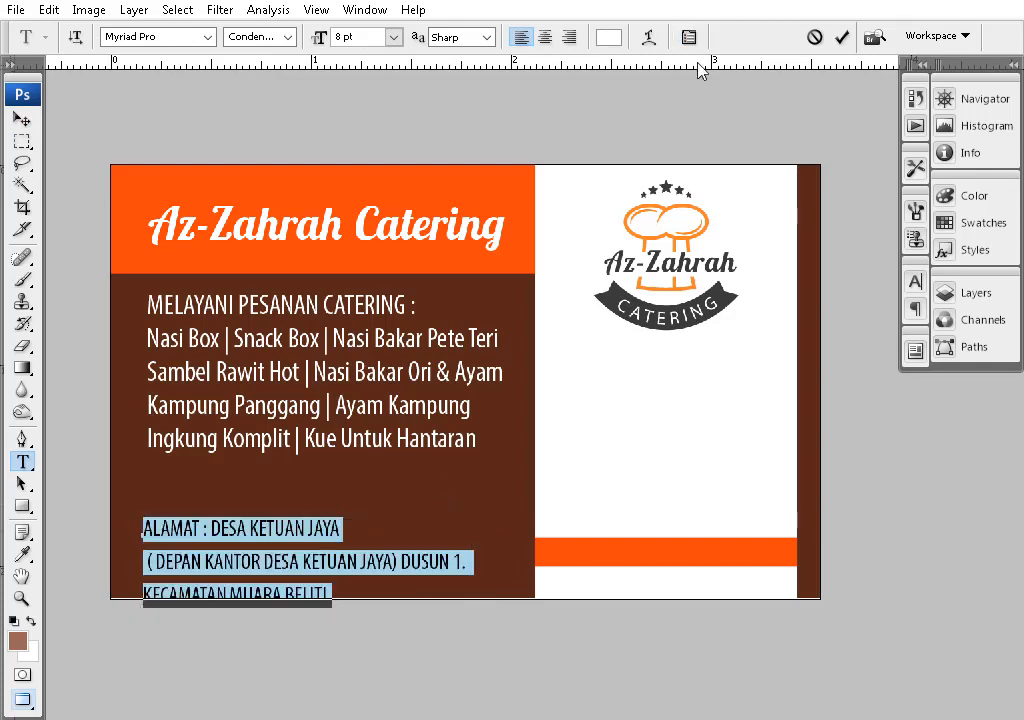
click(689, 38)
click(882, 342)
click(873, 363)
click(22, 119)
drag(251, 554, 262, 543)
key(t)
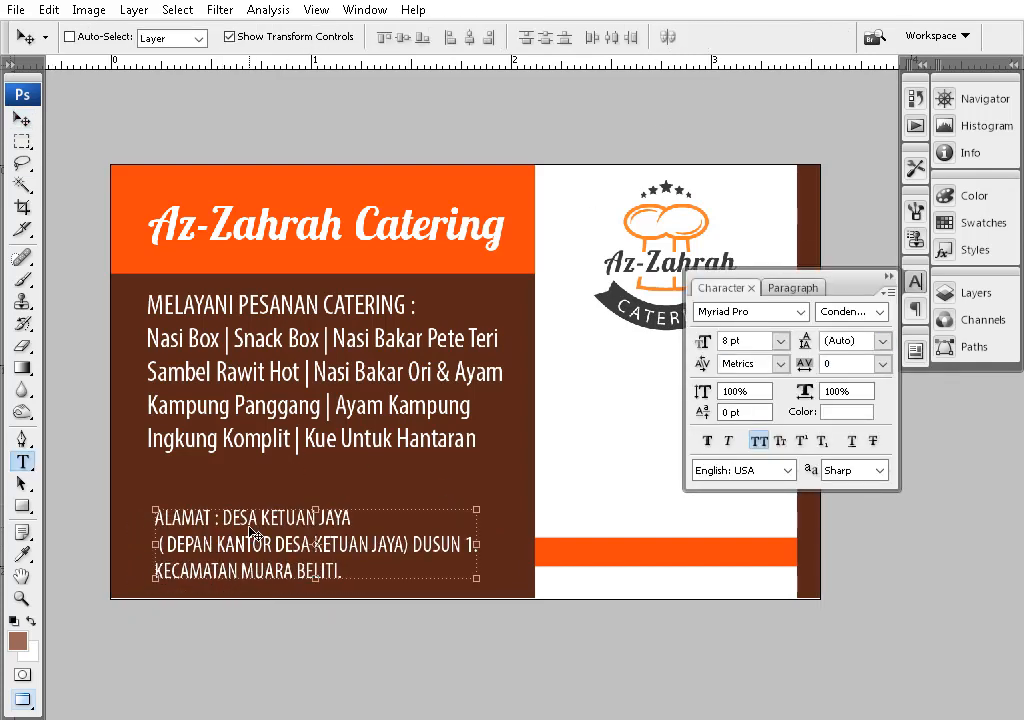
- Remove the "ALAMAT :" label from the address and the extra space before the bracketed landmark line
click(222, 518)
key(BackSpace)
key(BackSpace)
key(BackSpace)
key(BackSpace)
key(BackSpace)
key(BackSpace)
key(BackSpace)
key(BackSpace)
key(BackSpace)
key(ctrl+a)
click(160, 544)
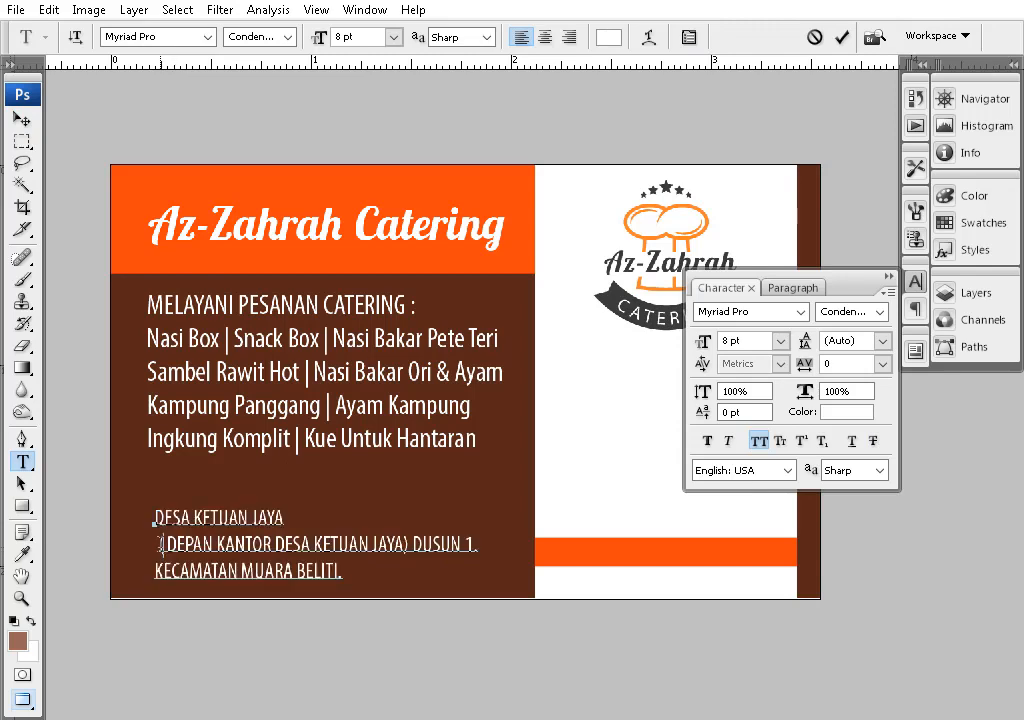
triple_click(159, 543)
double_click(159, 543)
click(159, 543)
- Center-align the whole address text and reposition it below the menu list in the brown area
key(ctrl+a)
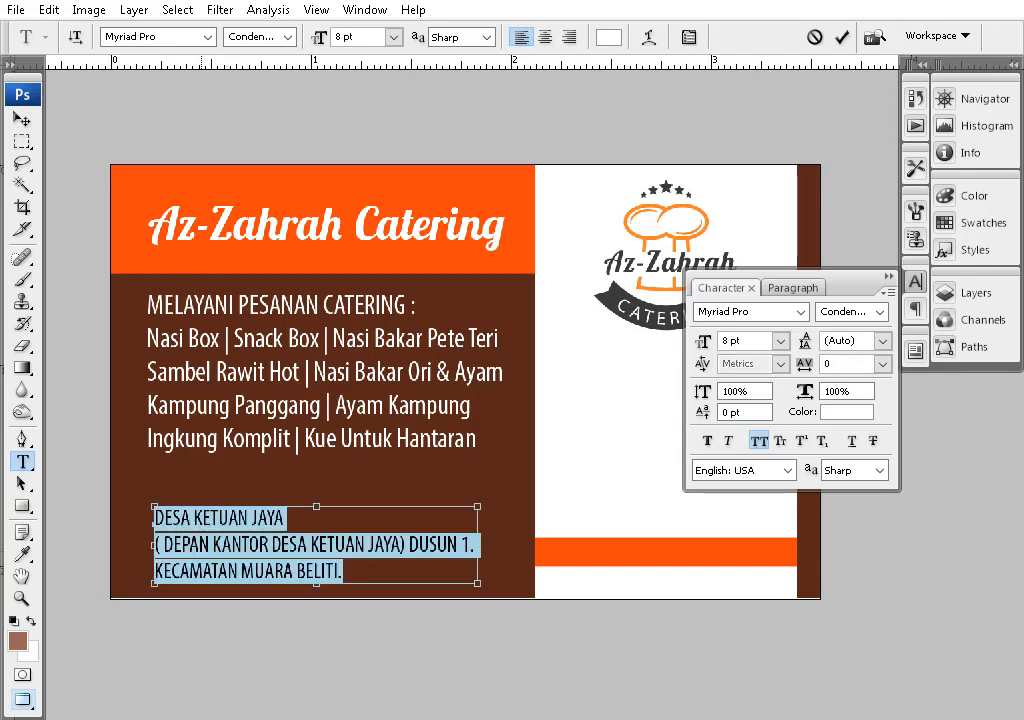
key(ctrl+shift+c)
click(22, 119)
drag(200, 552, 312, 524)
drag(312, 524, 238, 544)
drag(227, 489, 303, 468)
drag(238, 472, 302, 457)
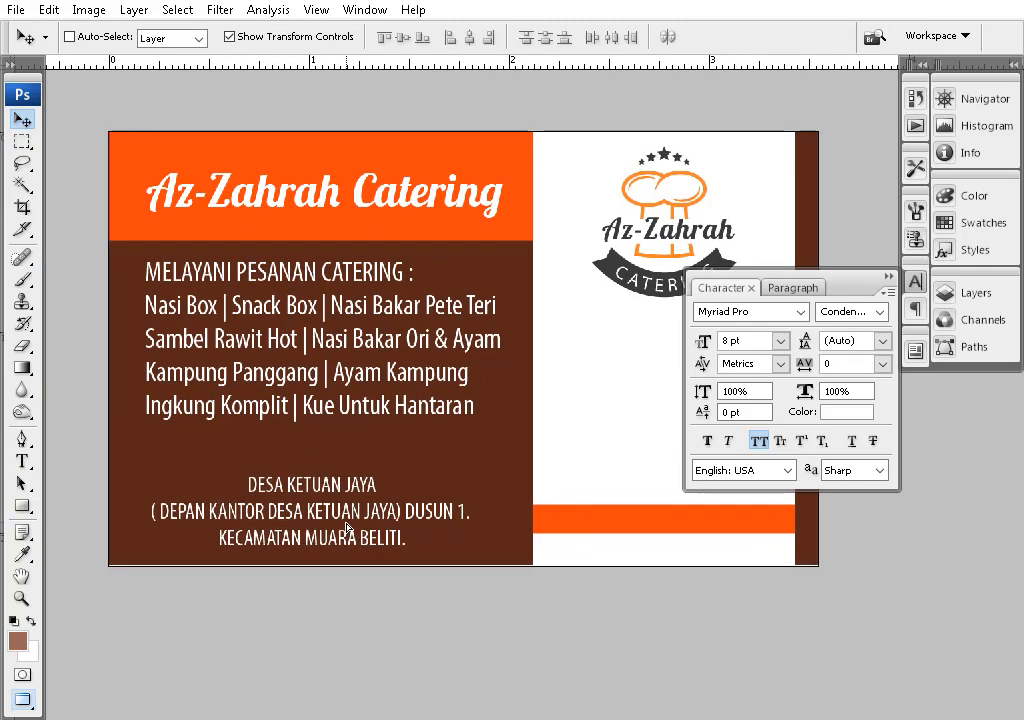
drag(354, 498, 360, 513)
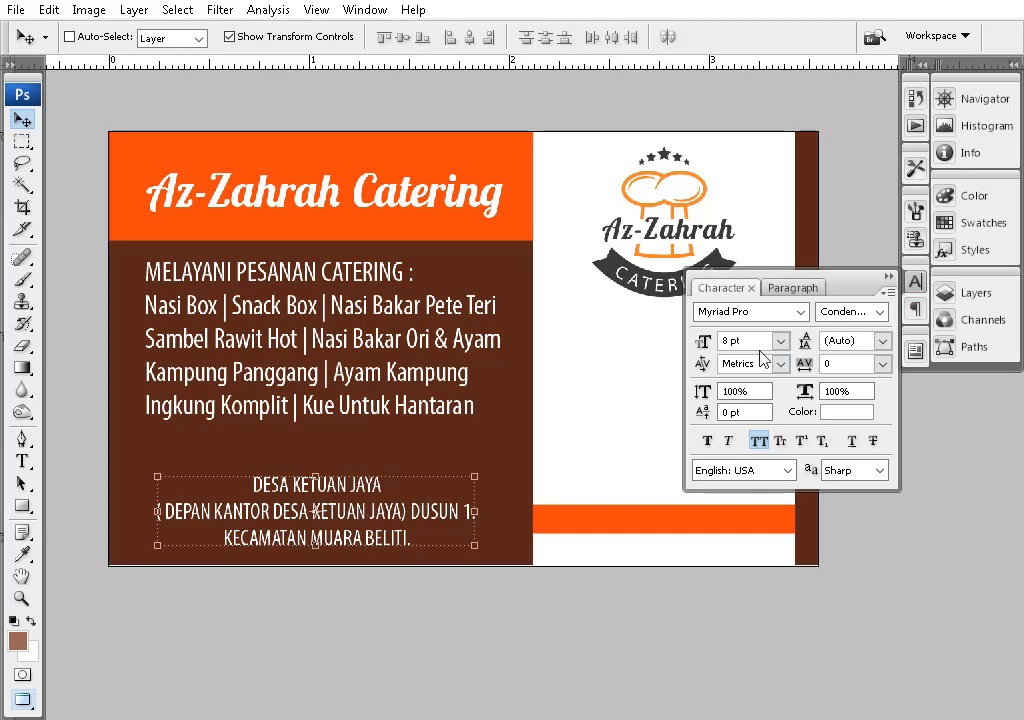
click(897, 275)
drag(377, 540, 622, 491)
key(ctrl+z)
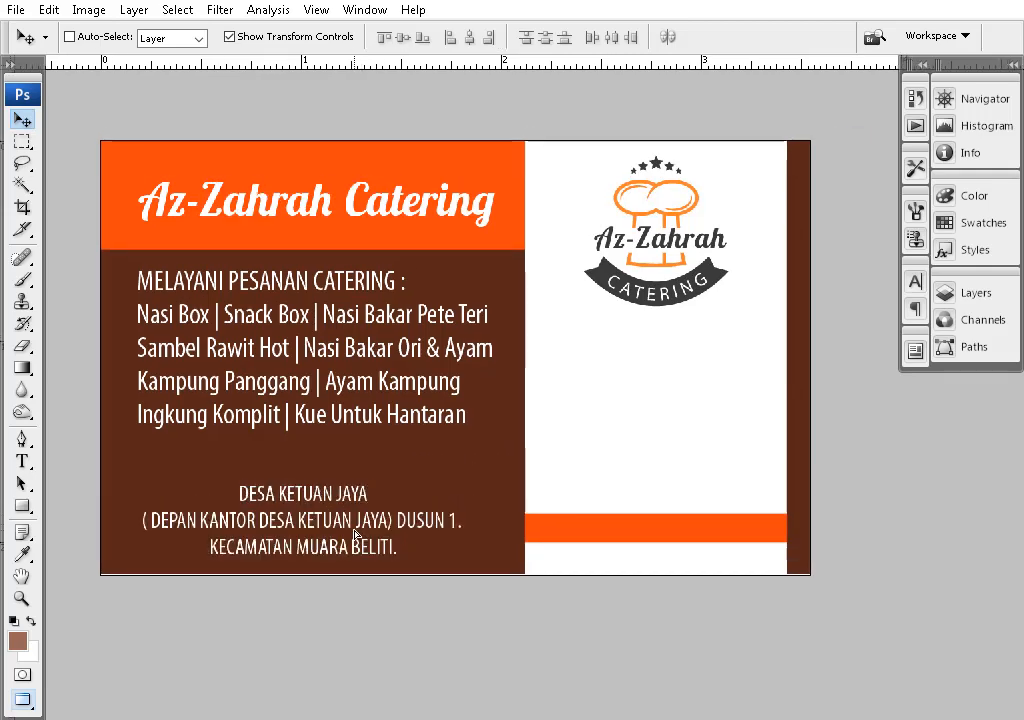
- Adjust the brown background shape so that it covers the card down to its lower edge
right_click(476, 474)
click(505, 483)
mouse_move(455, 575)
mouse_down()
mouse_move(470, 558)
mouse_move(470, 578)
mouse_up()
key(Return)
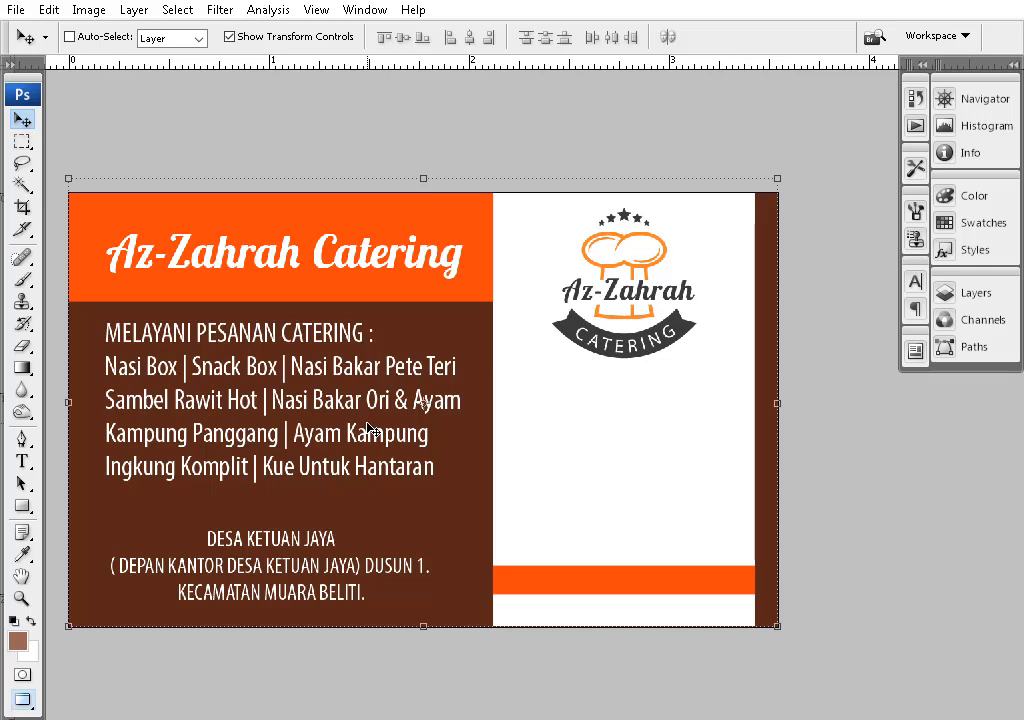
drag(400, 370, 385, 365)
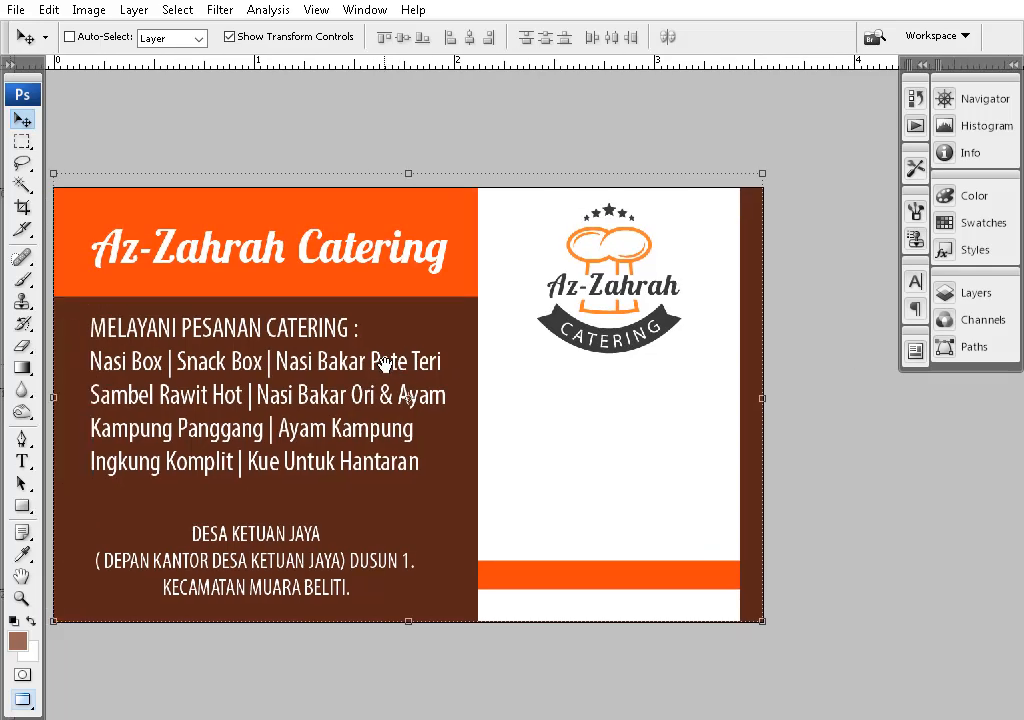
- Copy the large-order, WA, call/SMS and FB lines from the WhatsApp chat and paste them as new text in the card's white area
key(alt+Tab)
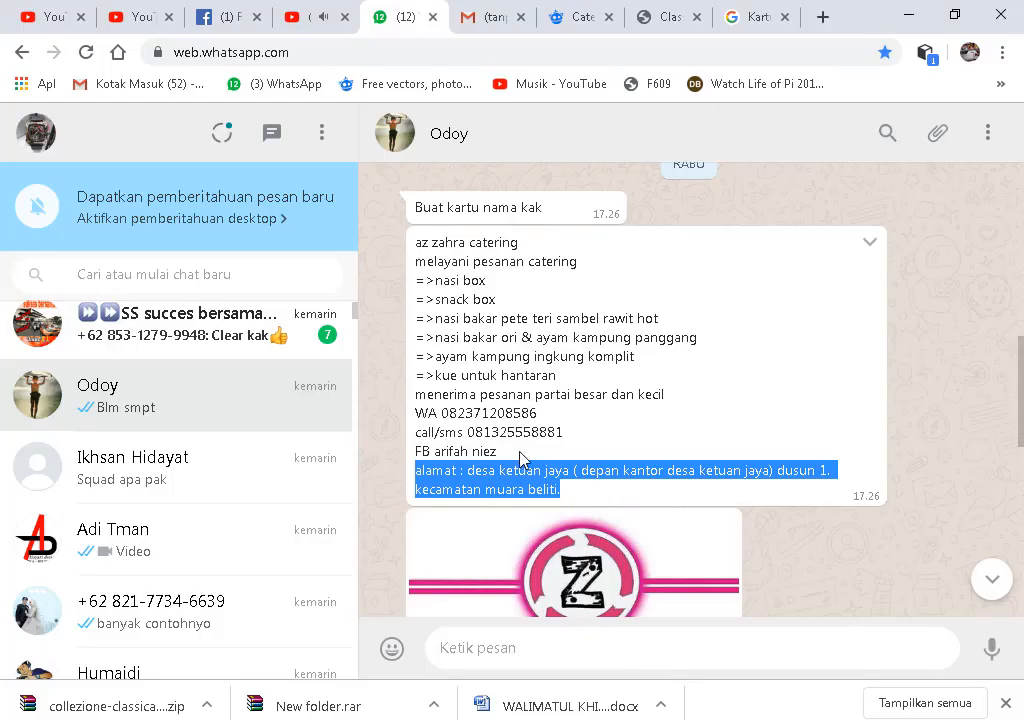
drag(519, 458, 408, 406)
click(909, 15)
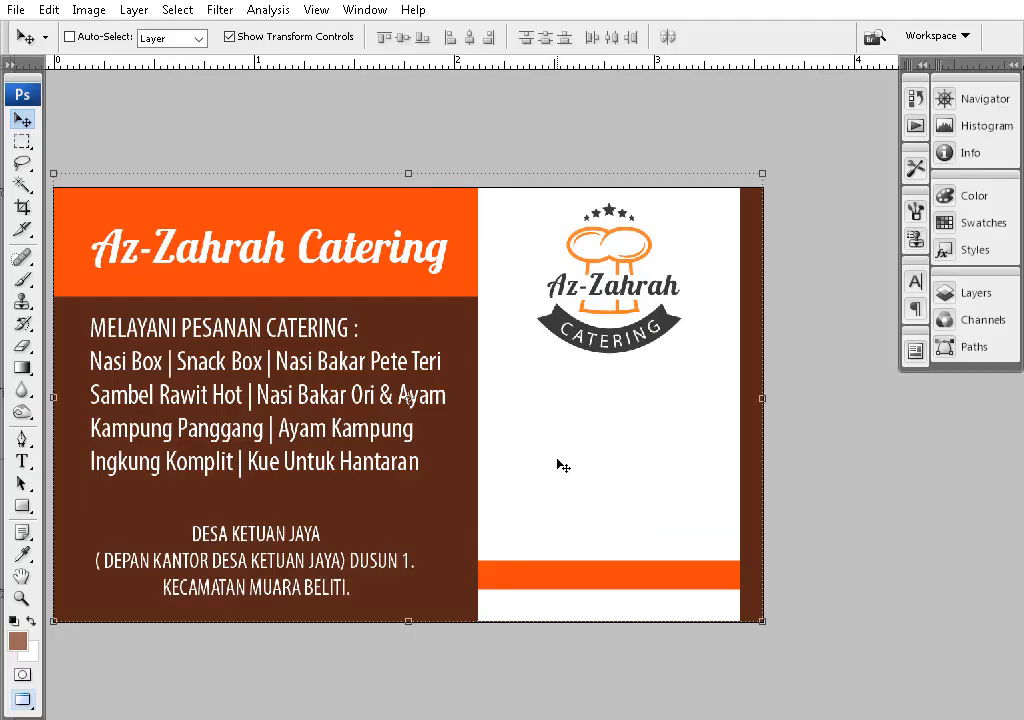
key(t)
click(530, 446)
key(ctrl+v)
- Colour the pasted contact text black and move it left and up across the card
key(ctrl+shift+l)
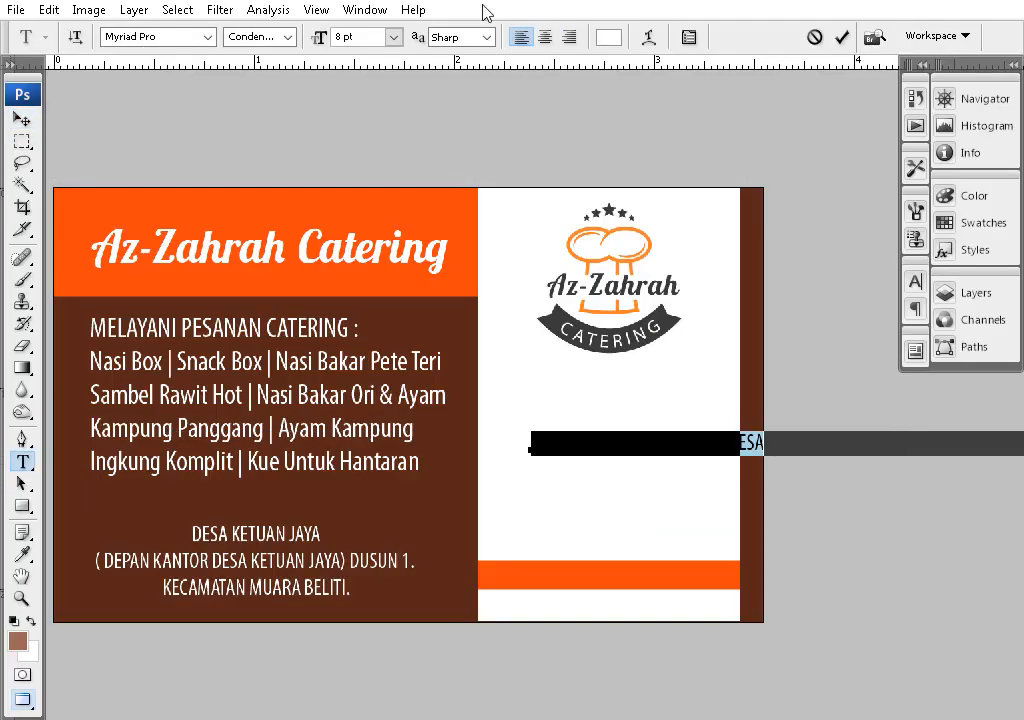
click(610, 38)
drag(590, 285, 511, 459)
click(970, 188)
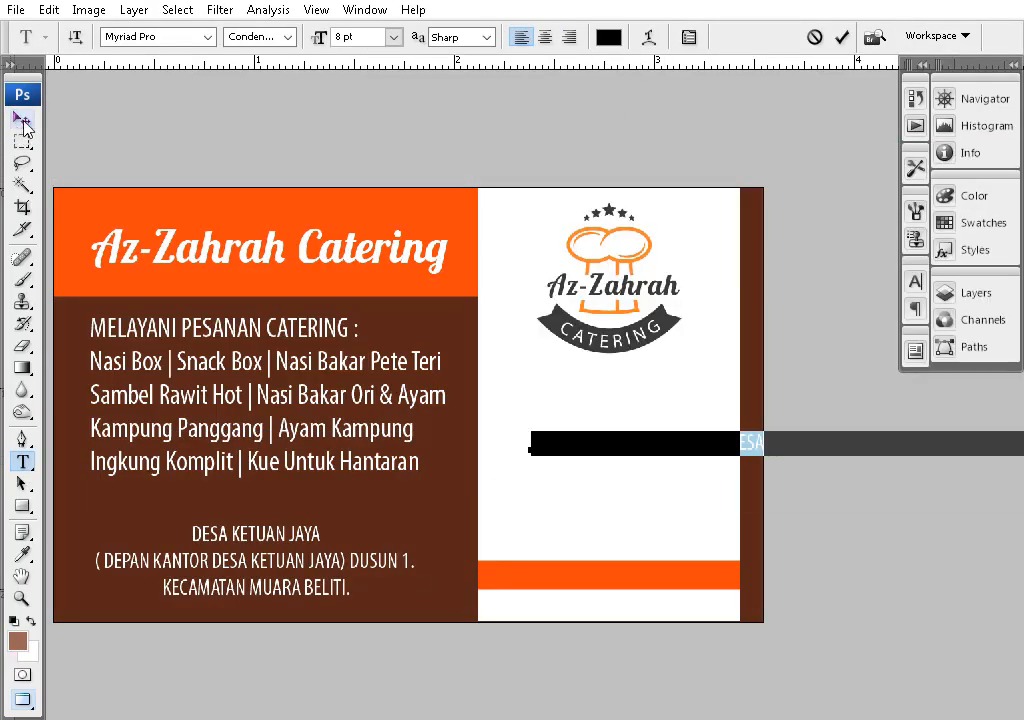
click(23, 121)
drag(633, 453, 582, 389)
drag(692, 397, 437, 429)
- Start a new line at WA in the contact text and move the block right to the white area's edge
key(t)
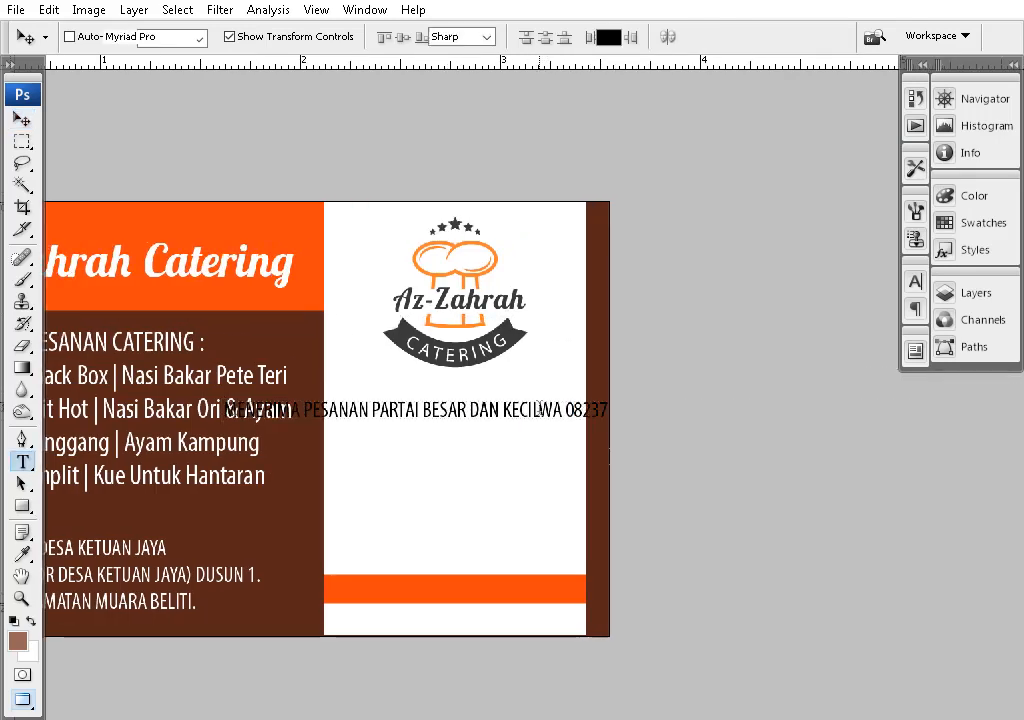
click(568, 408)
key(Return)
click(21, 119)
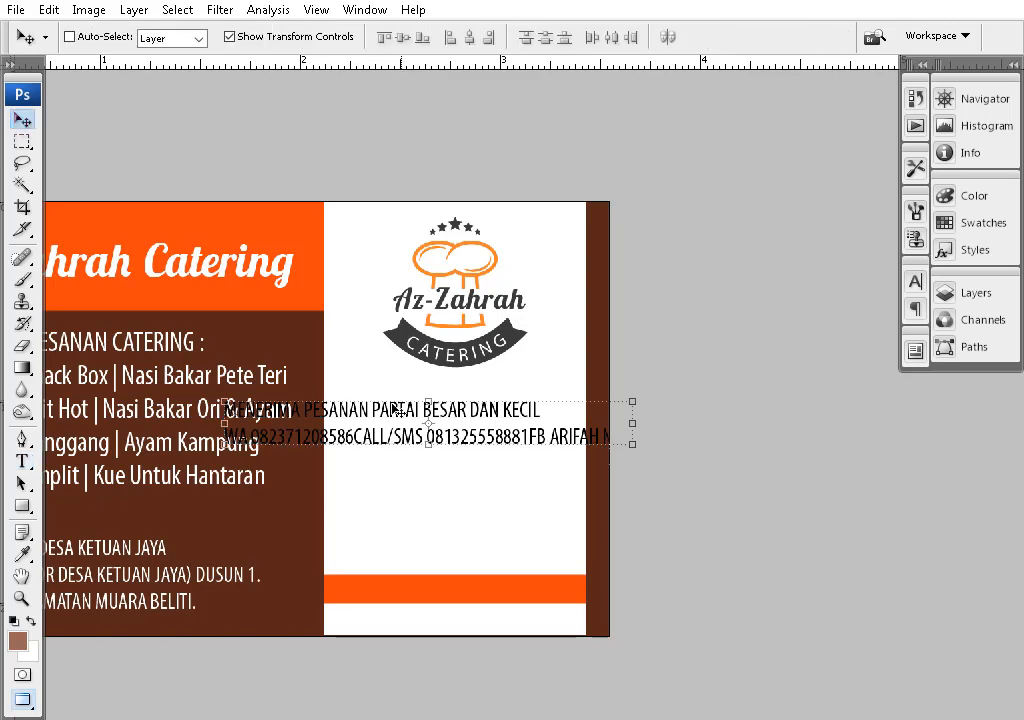
drag(358, 398, 483, 453)
- Cut "MENERIMA PESANAN PARTAI BESAR DAN KECIL" from the contact text and paste it as separate text over the orange title block
key(t)
triple_click(508, 422)
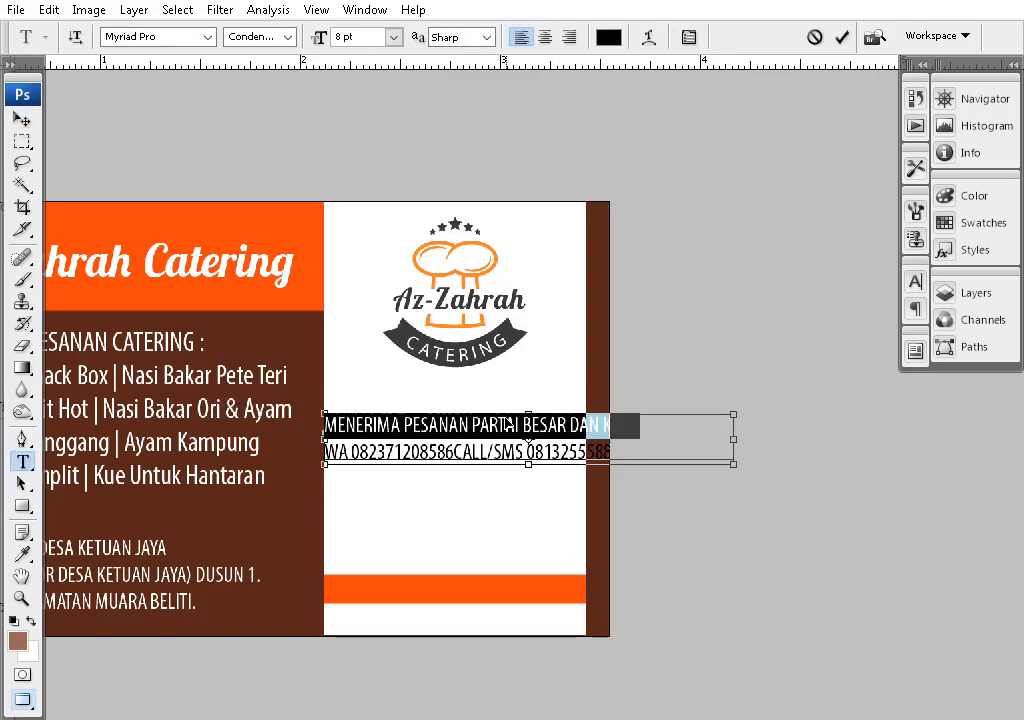
key(ctrl+x)
click(23, 119)
drag(128, 306, 301, 312)
key(r)
key(t)
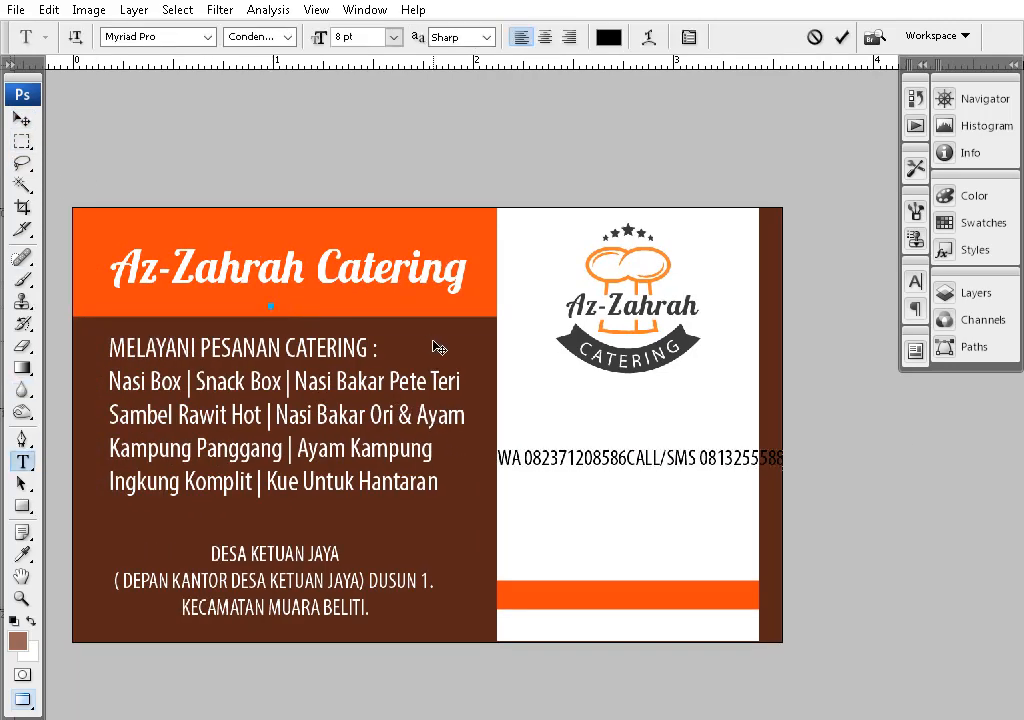
click(21, 119)
- Select the contact text and move it slightly right and up within the white area
drag(579, 390, 369, 369)
right_click(384, 440)
click(453, 454)
drag(408, 430, 426, 404)
ctrl+click(431, 404)
- Group the WA number's digits in fours and start new lines at CALL/SMS and at FB
click(342, 406)
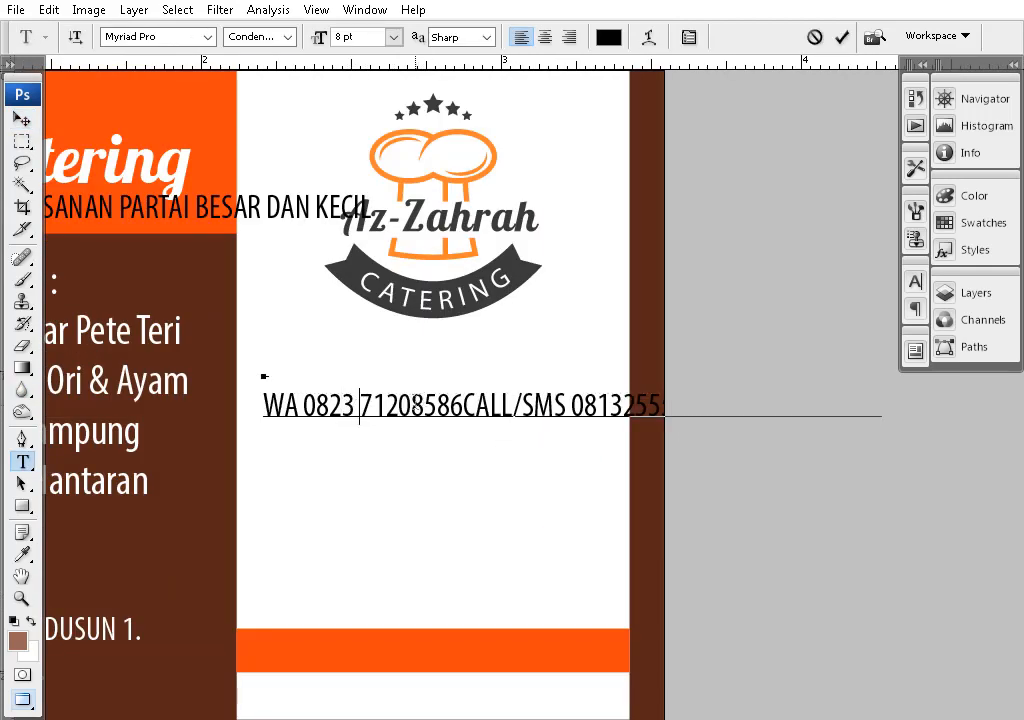
key(Right)
key(Right)
key(Right)
key(Right)
key(Right)
key(Right)
key(Right)
key(Right)
key(Return)
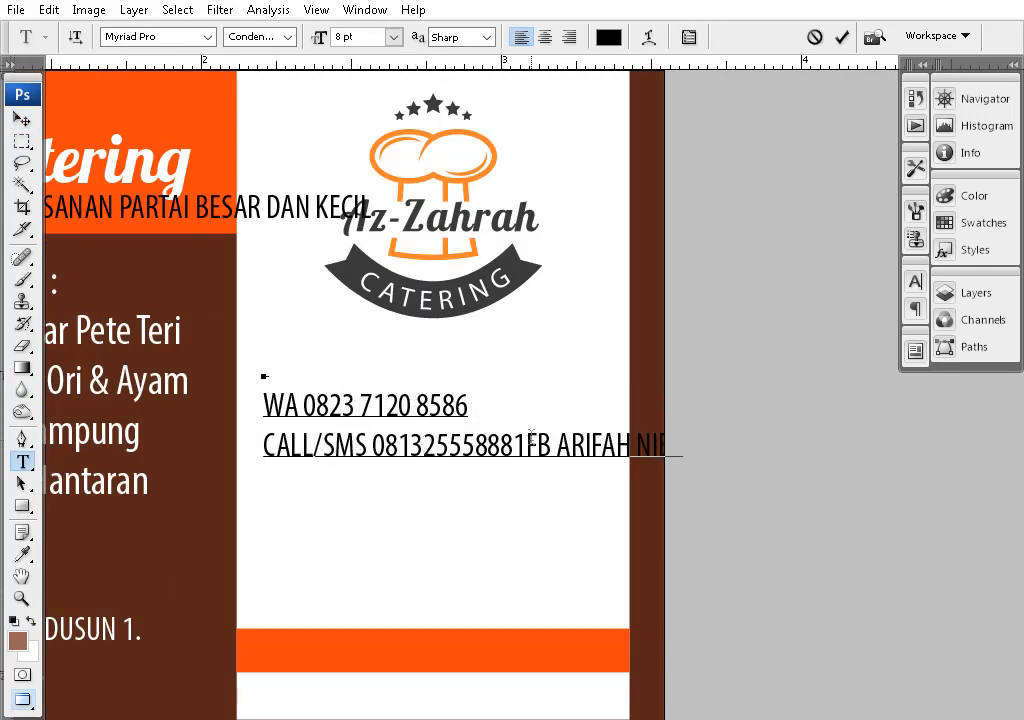
click(524, 440)
key(Return)
- Delete the CALL/SMS label and group the second phone number's digits in fours
drag(378, 441, 251, 441)
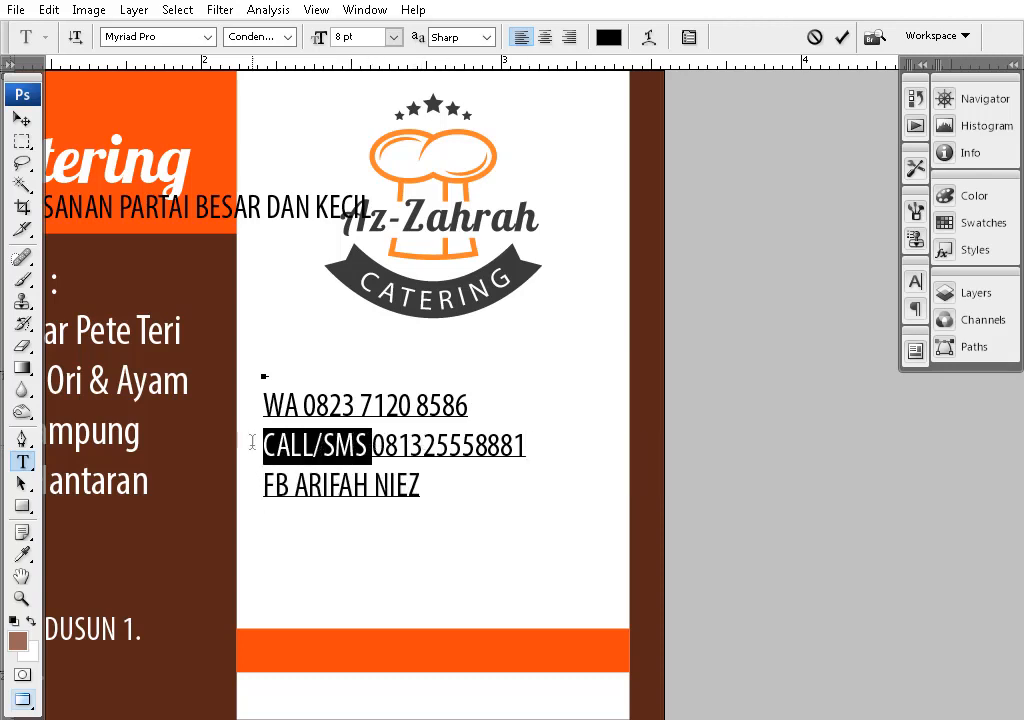
key(BackSpace)
key(ctrl+z)
click(362, 444)
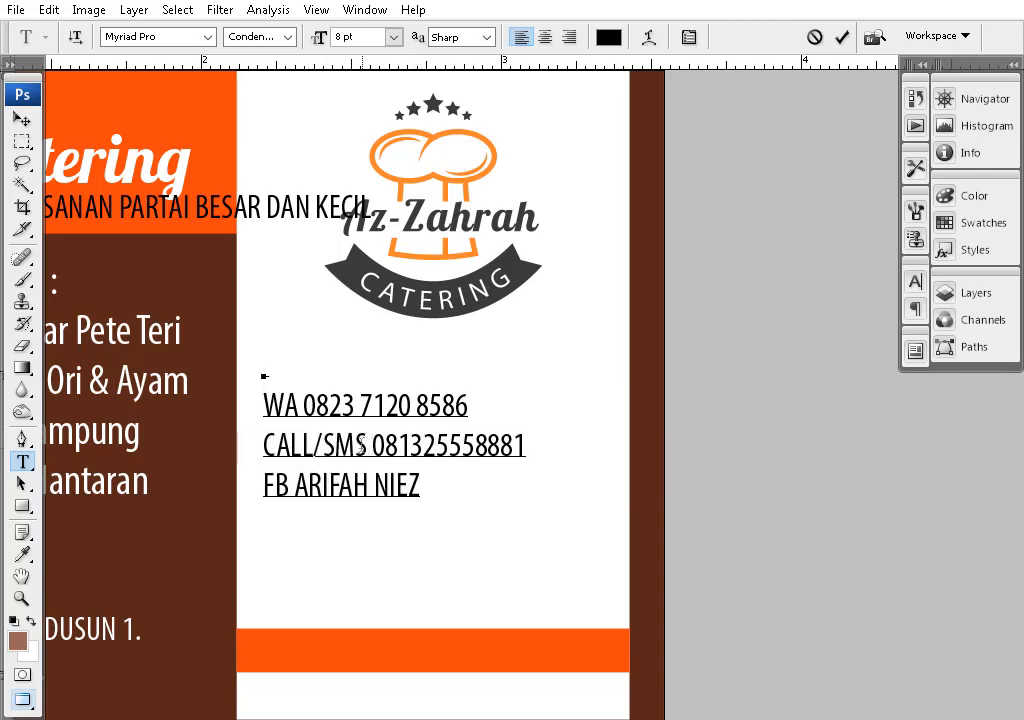
drag(368, 444, 262, 444)
key(BackSpace)
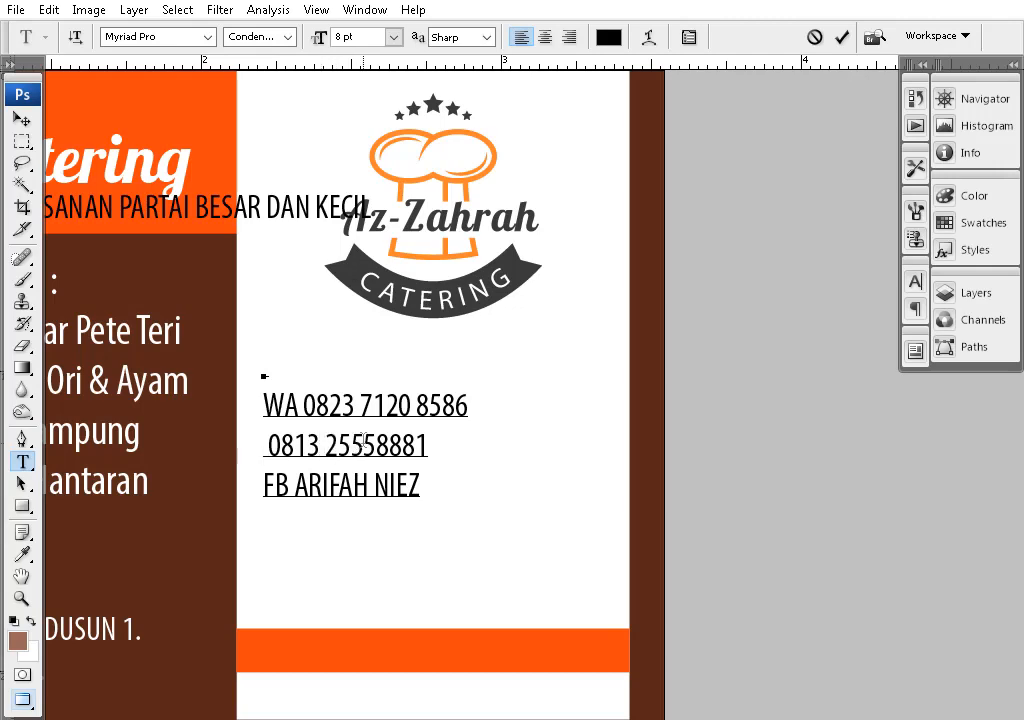
- Move the contact text right and slightly down so it sits in the white area beneath the logo
click(23, 124)
drag(338, 450, 363, 522)
drag(392, 522, 401, 484)
drag(403, 482, 549, 452)
key(Return)
drag(370, 412, 652, 430)
drag(585, 490, 206, 497)
mouse_move(487, 483)
mouse_down()
mouse_move(475, 483)
mouse_move(506, 483)
mouse_up()
key(Return)
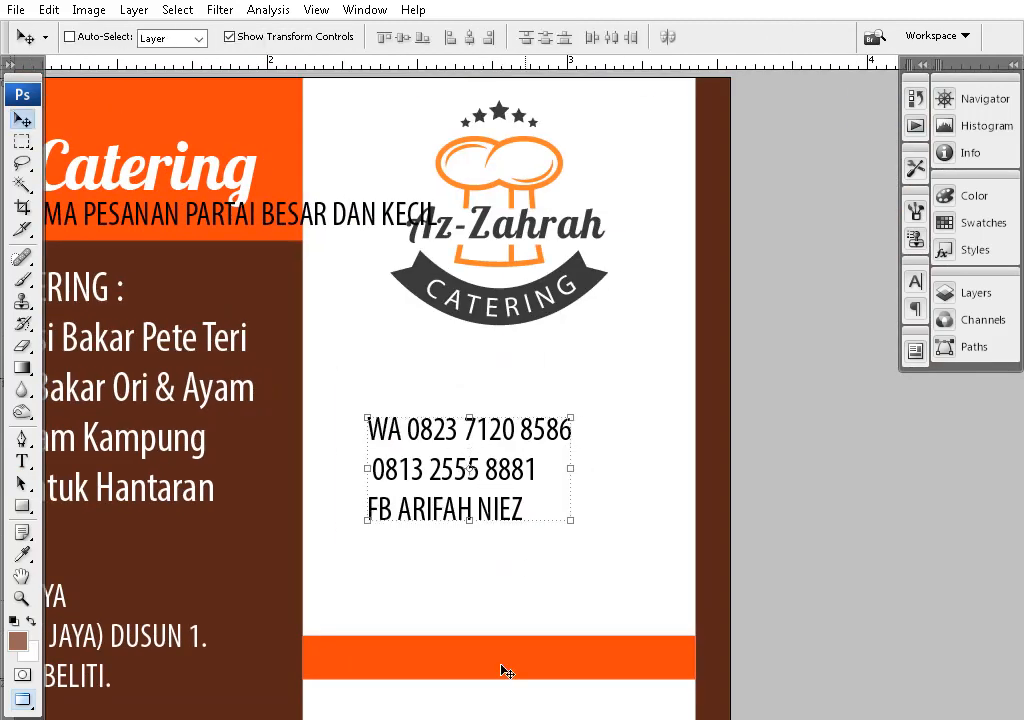
- Remove the leading space before the second phone number so it aligns with the other contact lines
key(t)
click(412, 447)
click(23, 124)
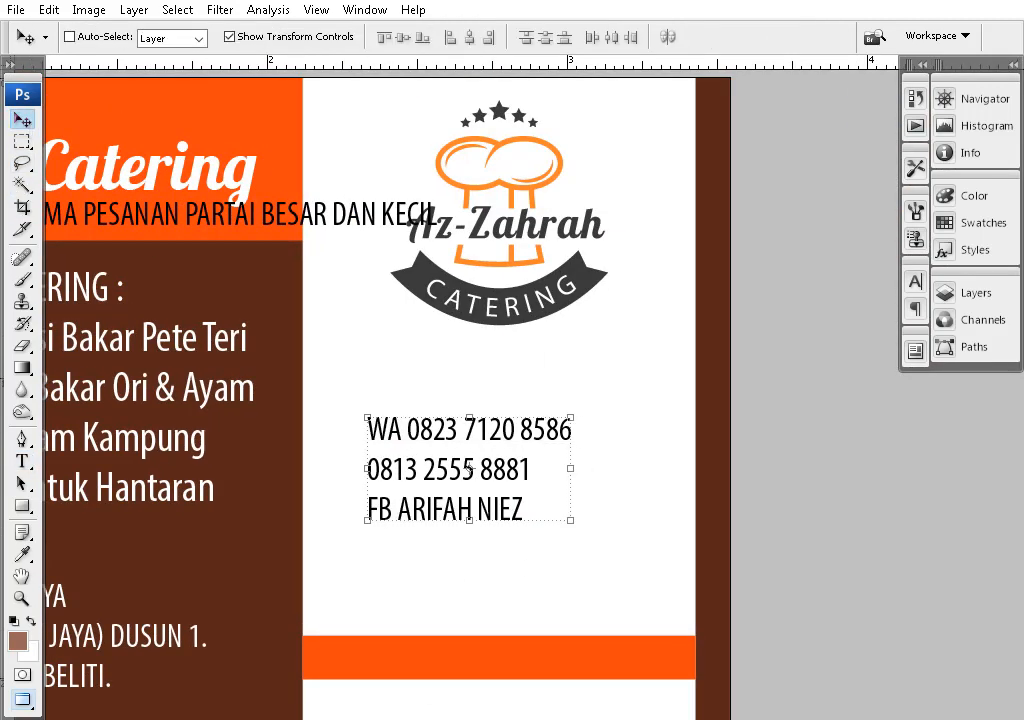
- Switch to File Explorer and browse to the folder F:\Data Teman 2\KN. Sparasi\2019
click(309, 658)
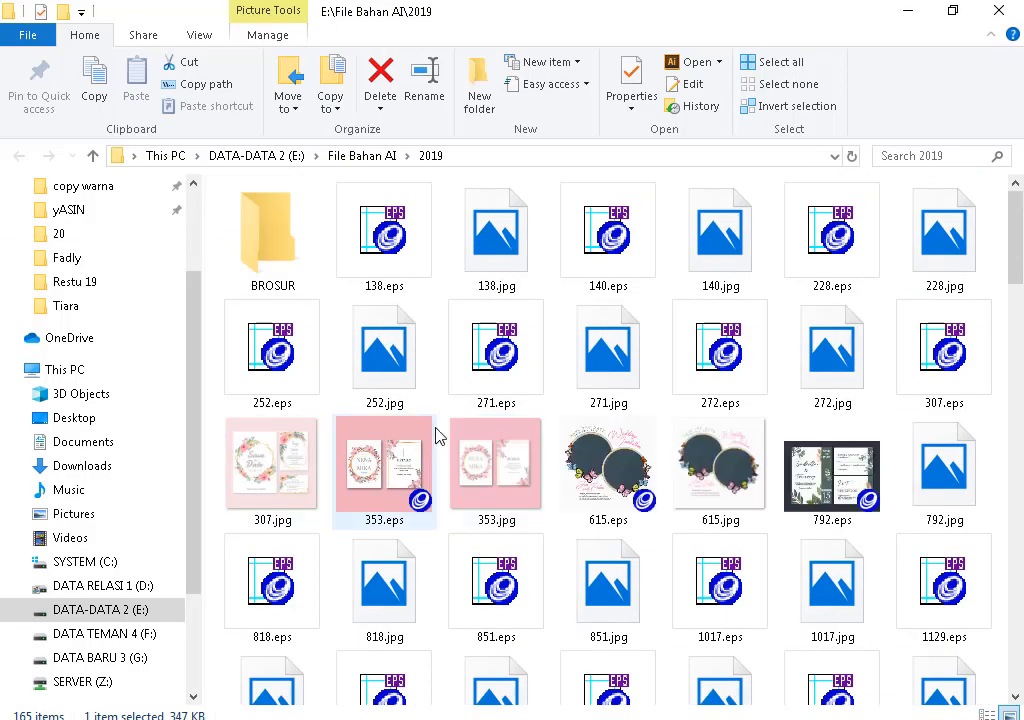
scroll(307, 683, down, 10)
right_click(268, 718)
click(201, 645)
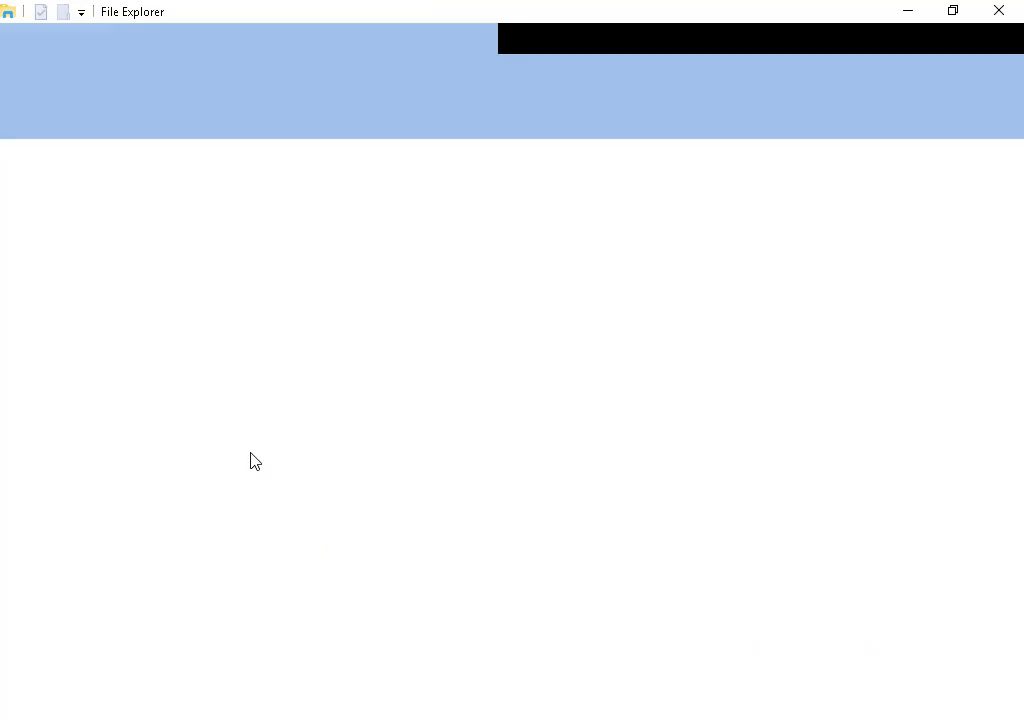
click(105, 457)
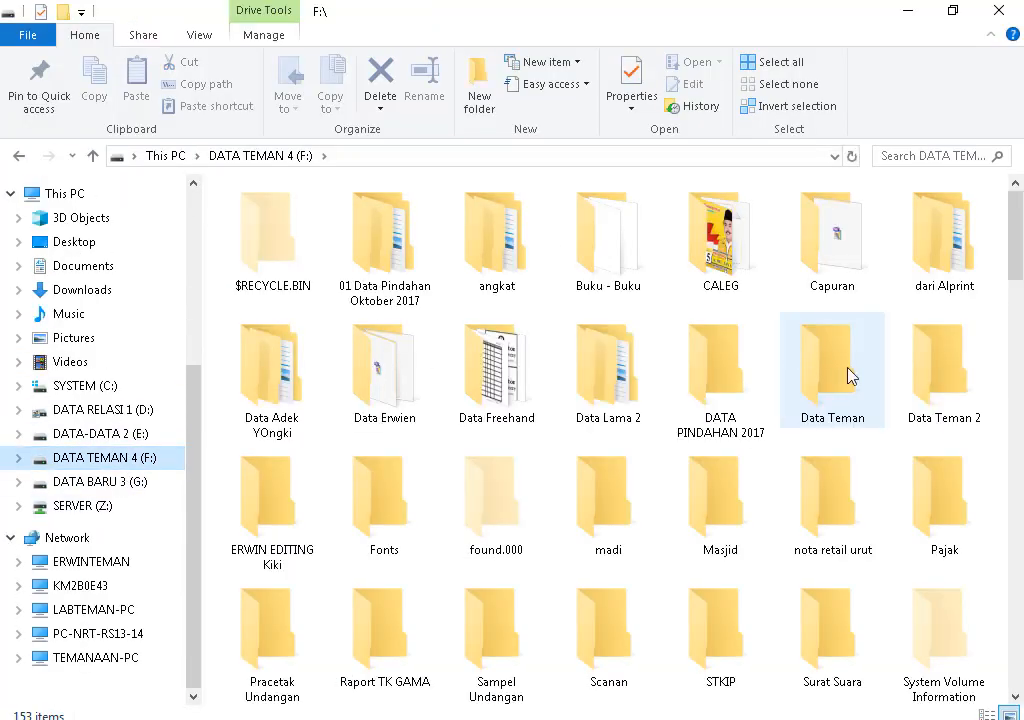
double_click(958, 443)
double_click(935, 503)
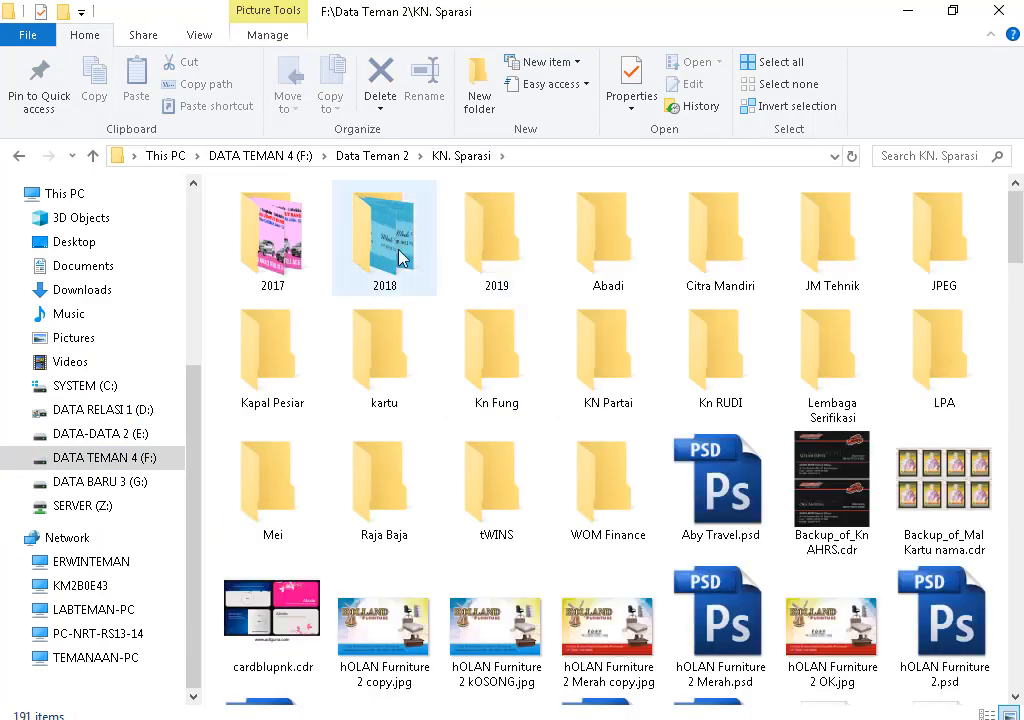
double_click(491, 210)
- Open the business card file Kn Queena Dekorasi.psd in Photoshop
click(747, 390)
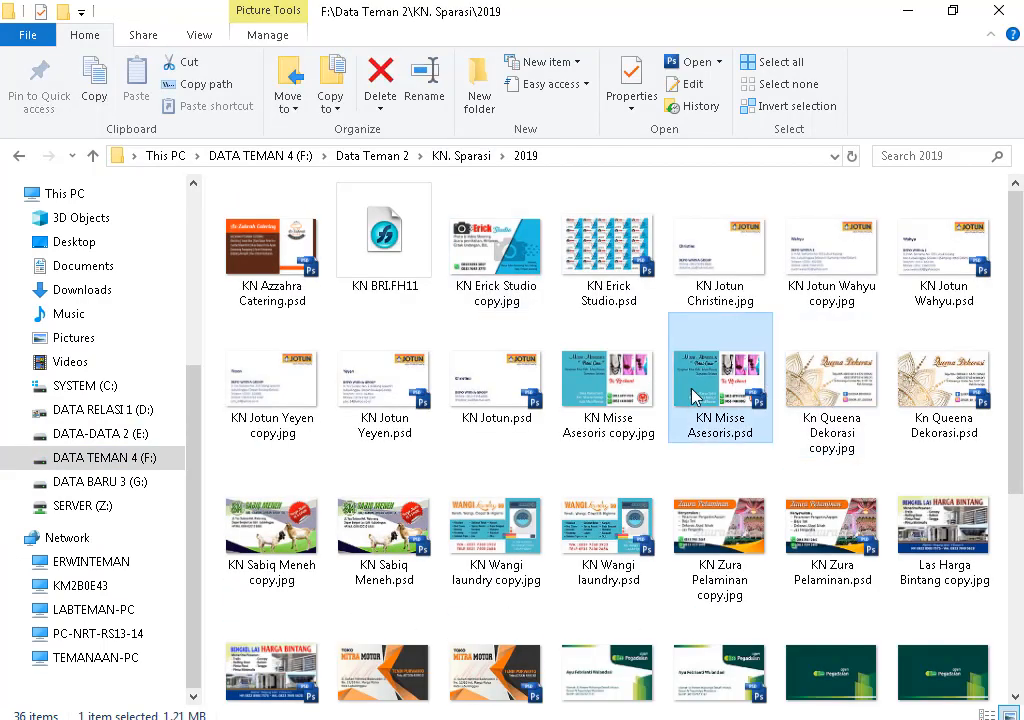
click(636, 396)
double_click(946, 388)
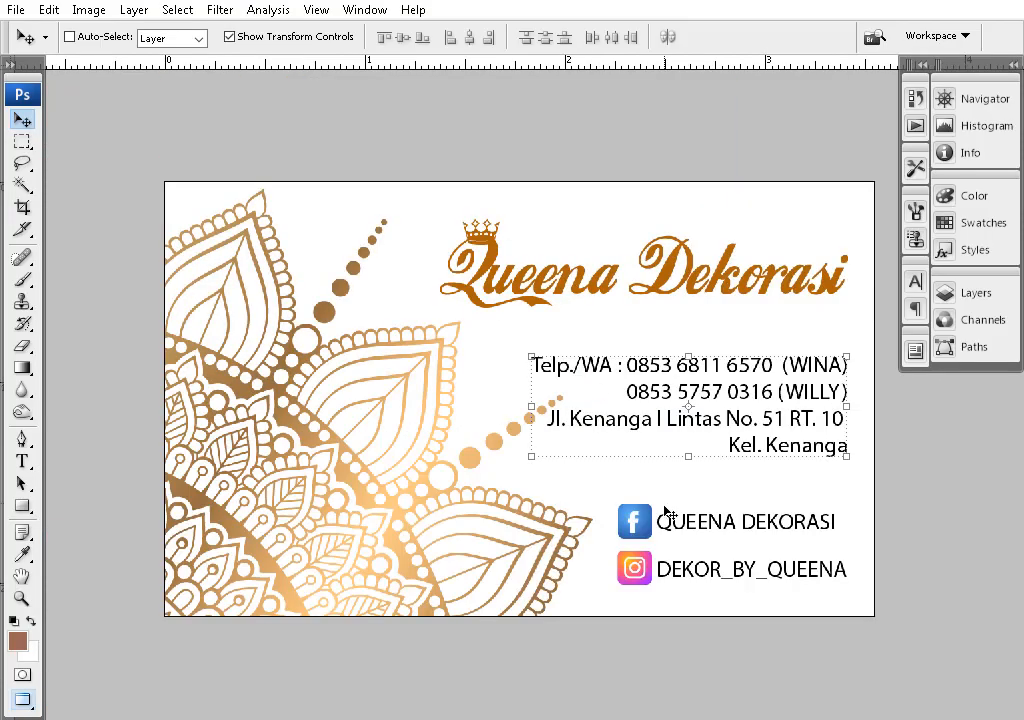
- Copy the Facebook icon from the Queena Dekorasi card into KN Azzahra Catering.psd, just below the contact text
right_click(663, 521)
click(665, 528)
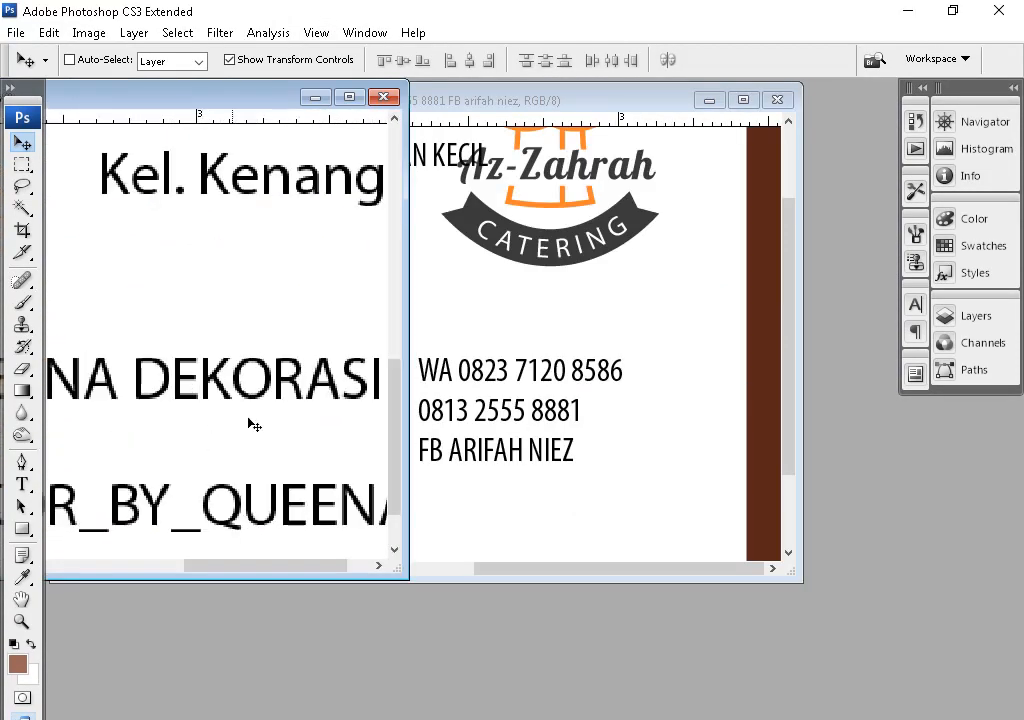
drag(249, 419, 469, 389)
drag(87, 361, 505, 490)
drag(219, 103, 207, 308)
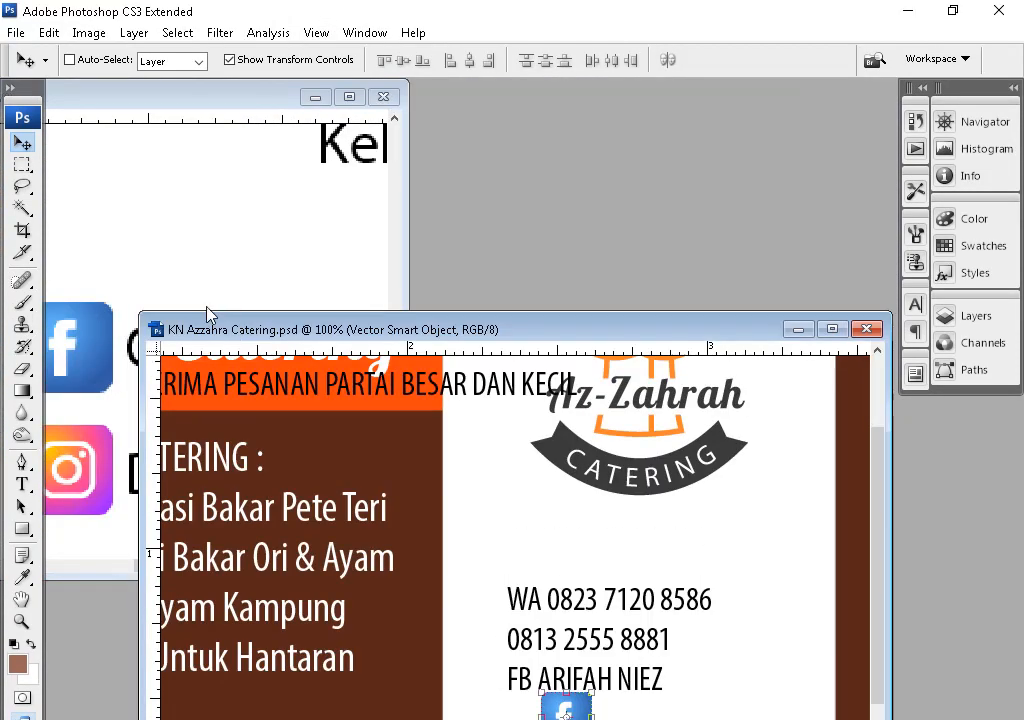
- Open KN Misse Asesoris.psd from the same folder and copy its phone and WhatsApp icons into KN Azzahra Catering.psd
click(469, 617)
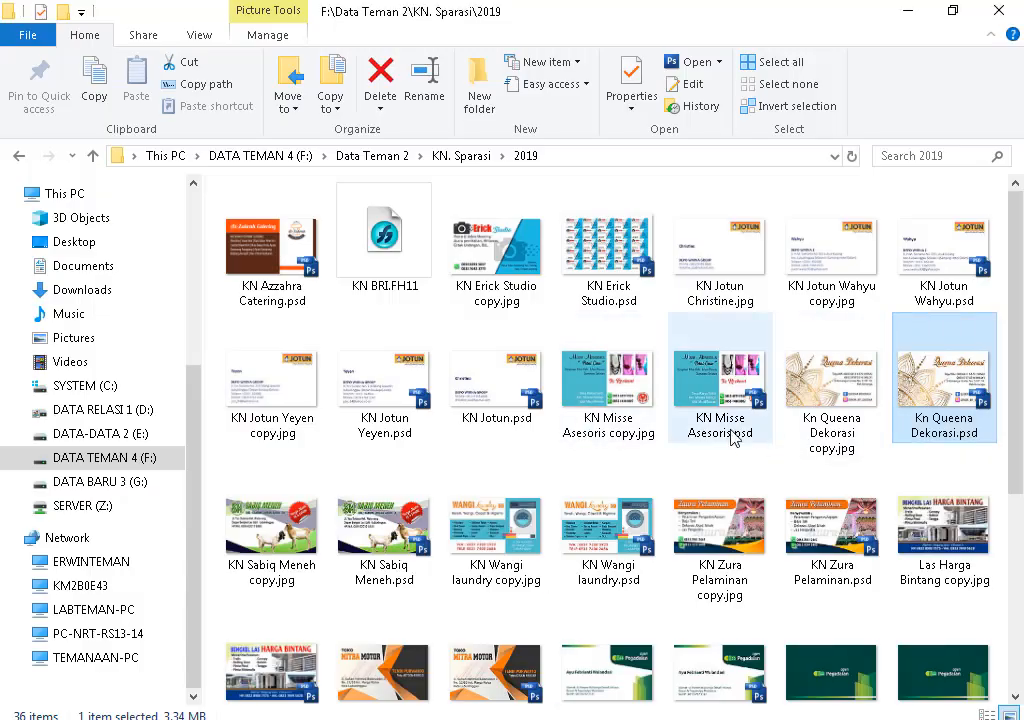
double_click(735, 438)
right_click(457, 487)
click(472, 497)
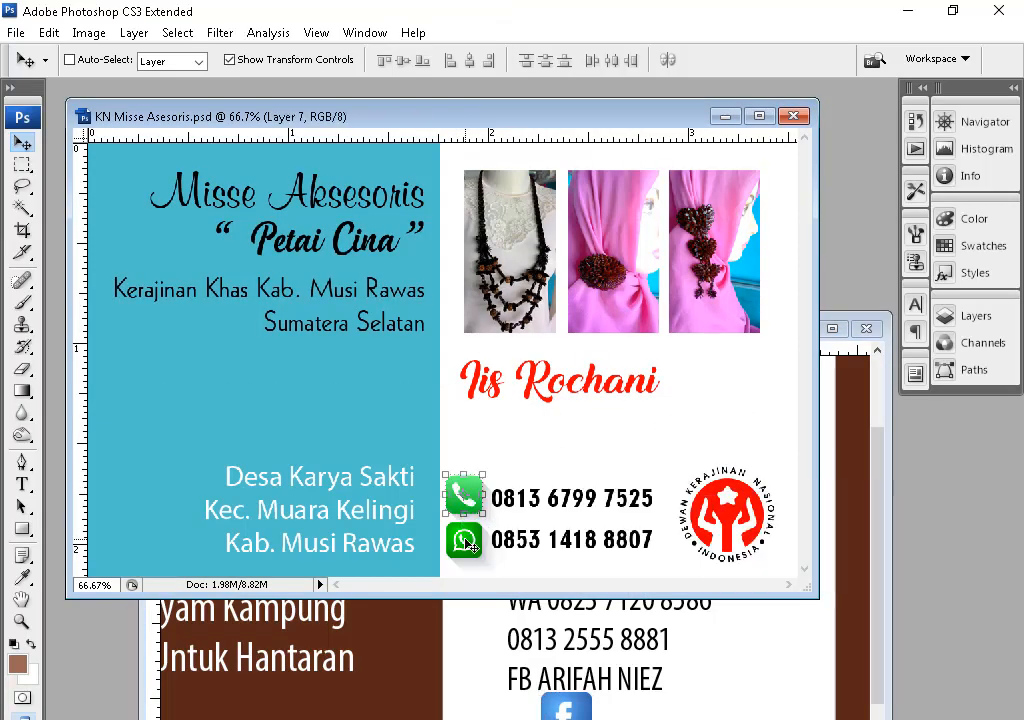
shift+right_click(465, 539)
shift+click(477, 550)
drag(544, 554, 718, 655)
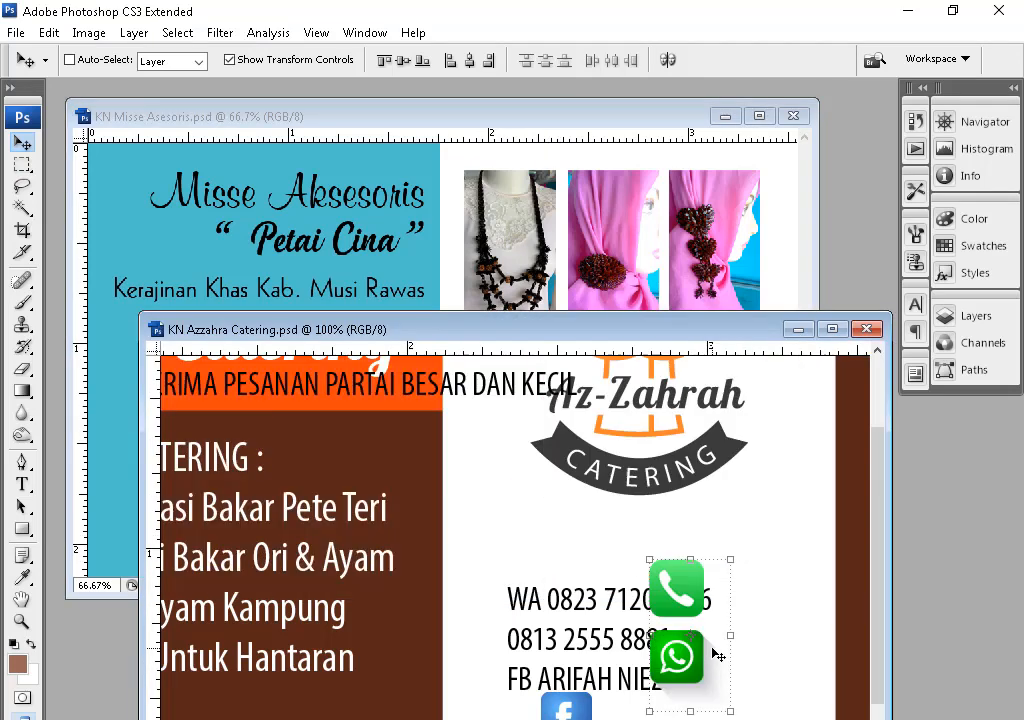
- Move the phone and WhatsApp icons to the start of the contact lines and line up the Facebook icon below them
double_click(540, 329)
drag(731, 472, 553, 456)
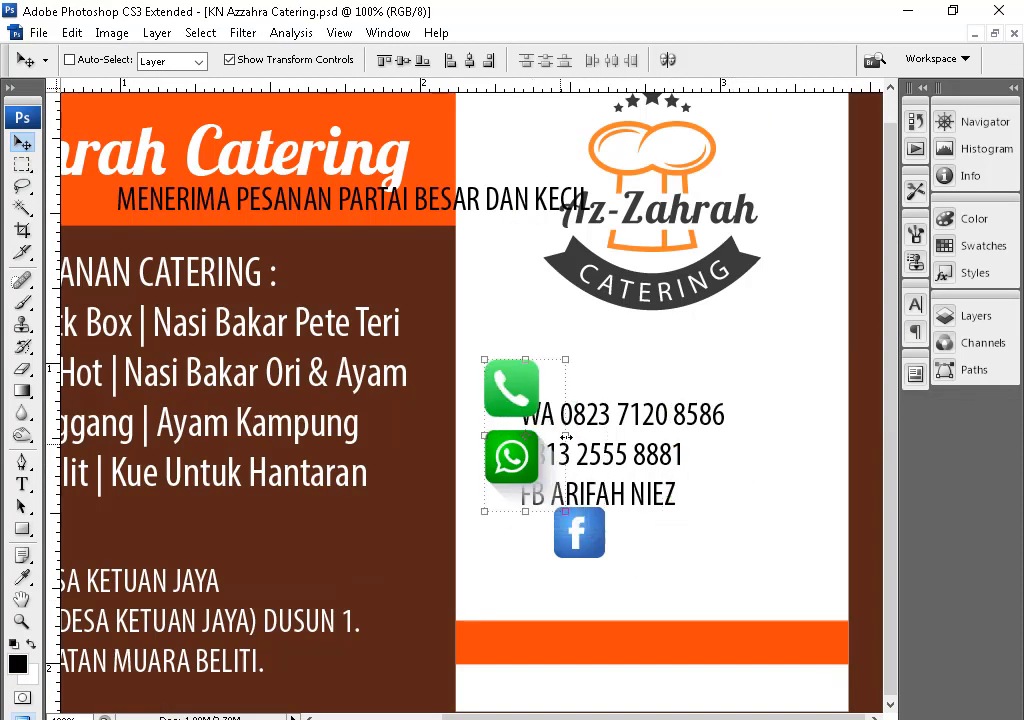
right_click(587, 547)
click(636, 561)
drag(594, 545, 521, 549)
- Duplicate the shadowed WhatsApp icon layer behind the phone icon and behind the Facebook icon
right_click(504, 452)
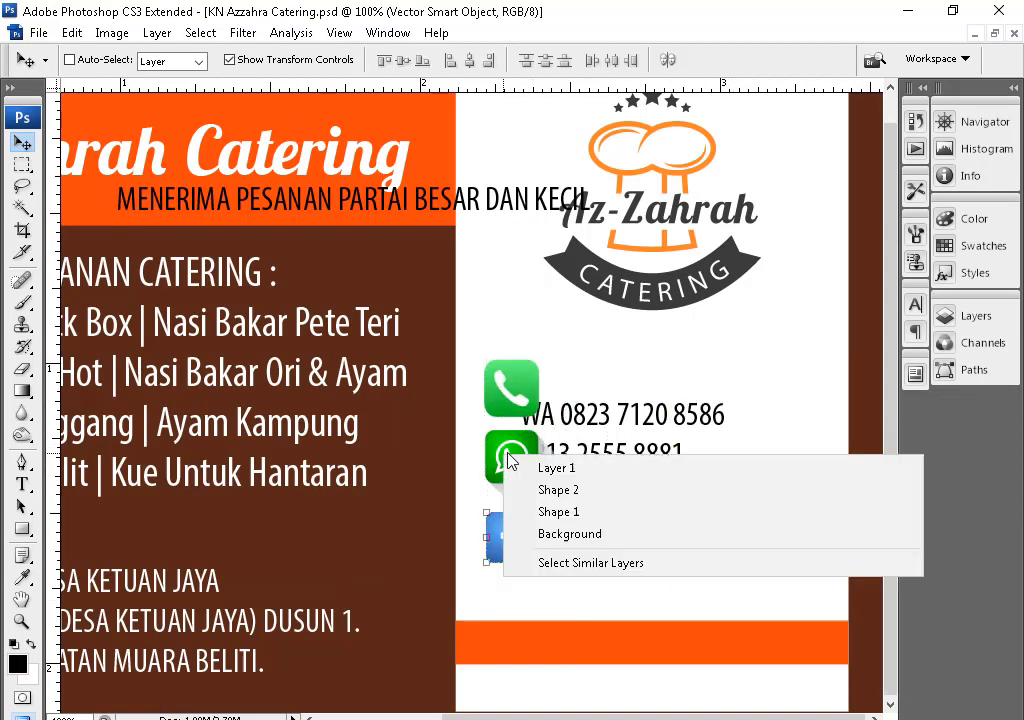
click(556, 466)
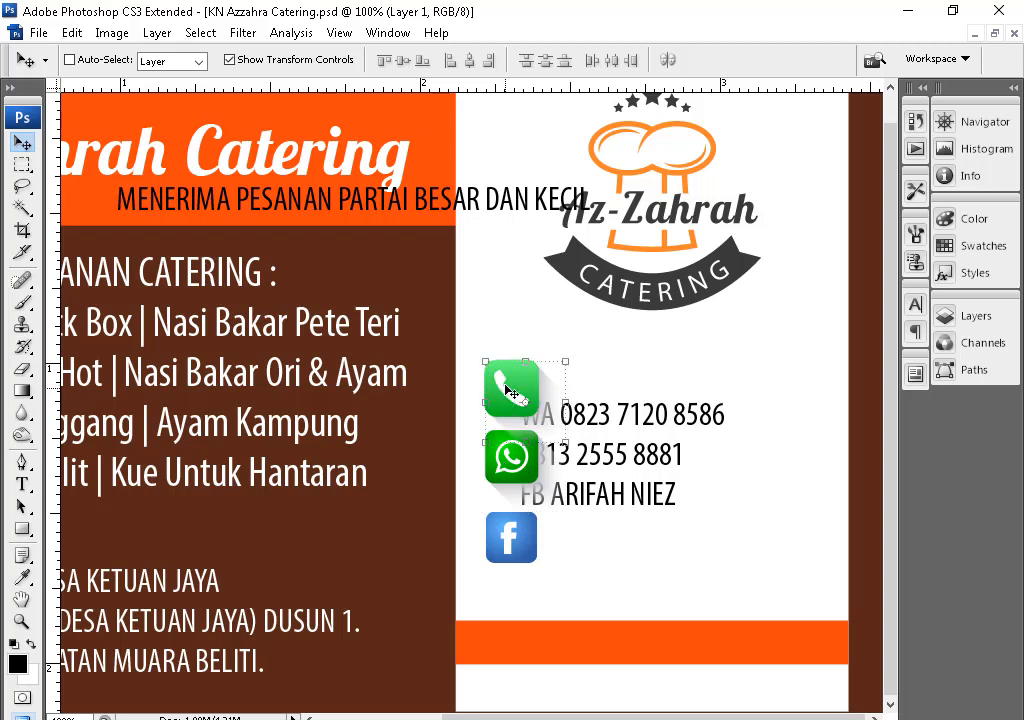
drag(511, 391, 513, 527)
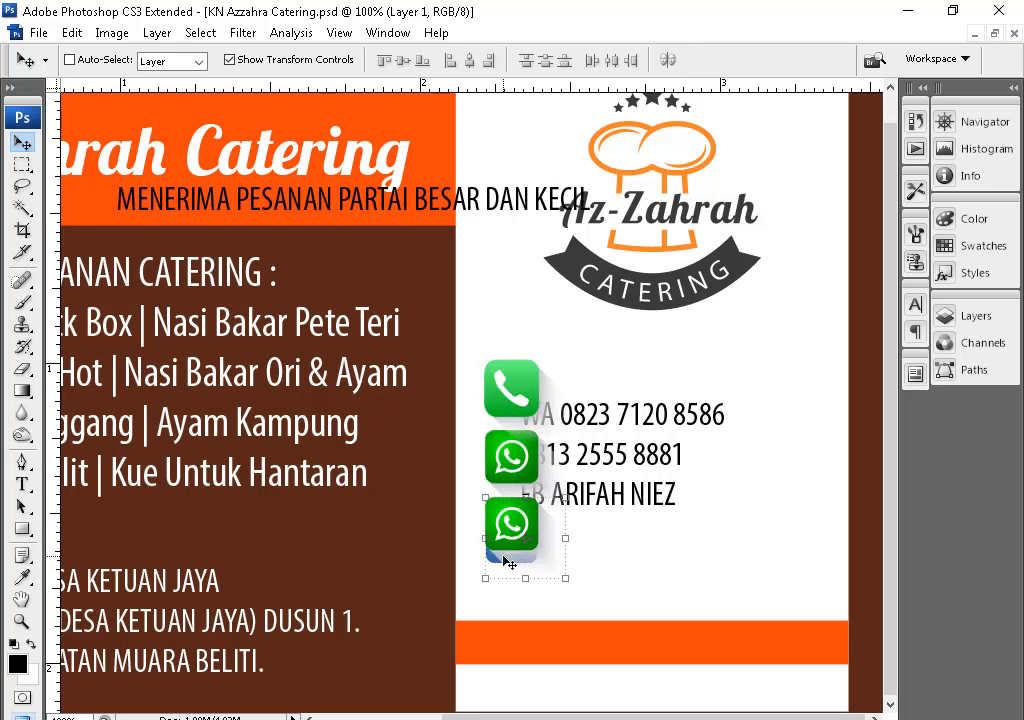
right_click(503, 557)
click(558, 596)
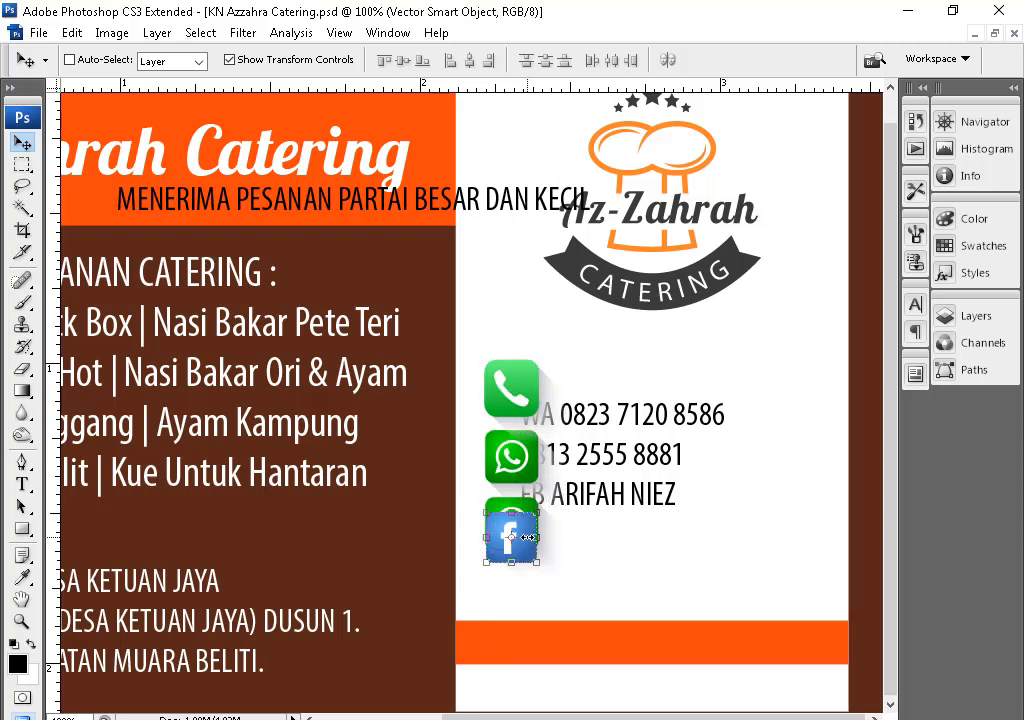
- Move the Facebook icon over the duplicated WhatsApp icon and scale it to 14.7% so it covers the green square
scroll(528, 538, up, 3)
drag(328, 459, 328, 435)
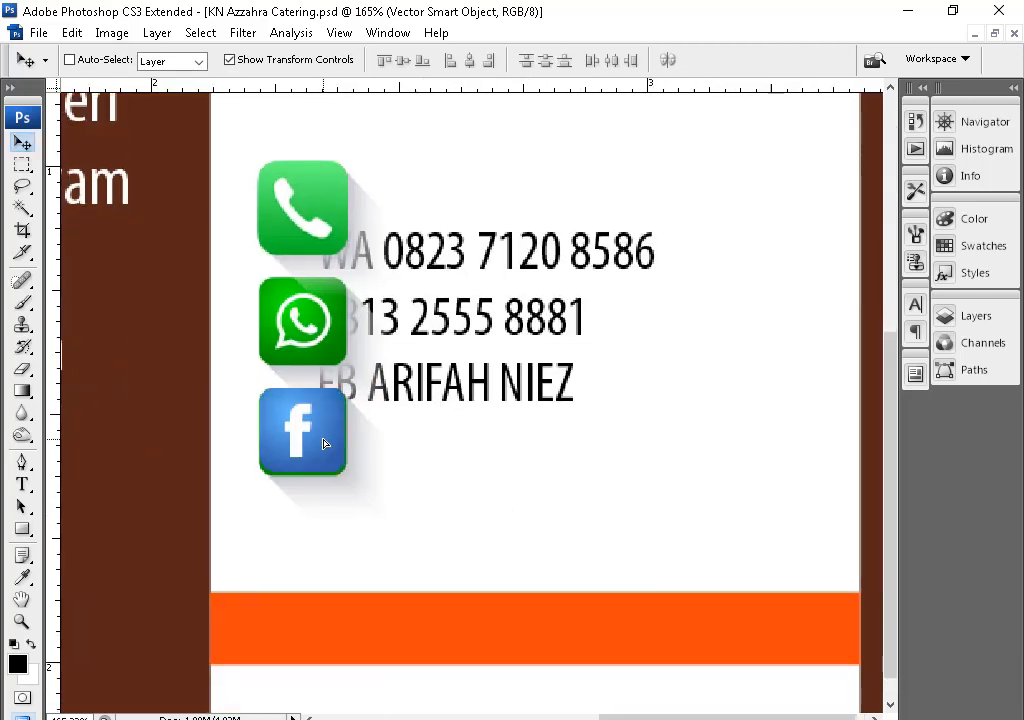
key(ctrl+t)
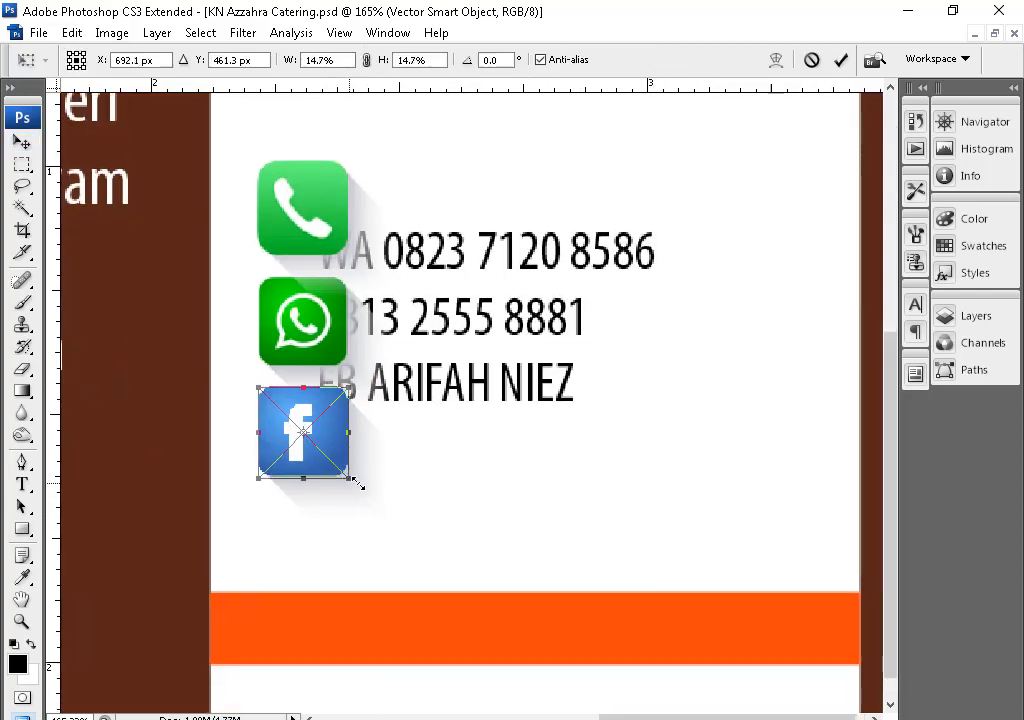
key(Return)
- Move the contact text clear of the icons, just to the right of the icon column
scroll(498, 414, down, 3)
right_click(603, 473)
click(686, 489)
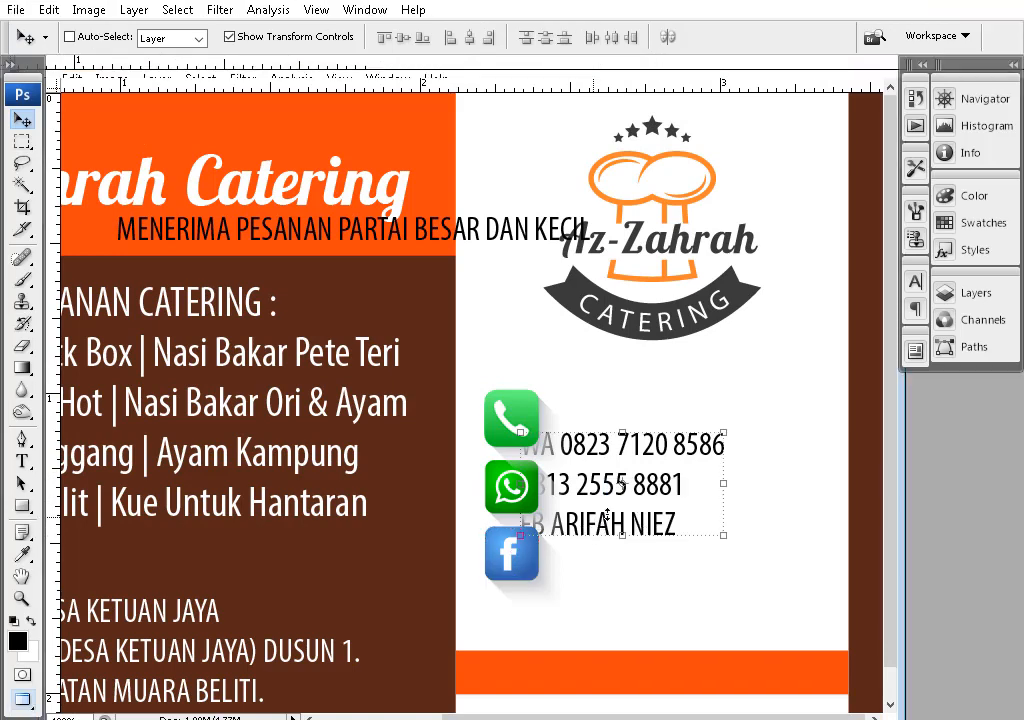
drag(607, 515, 387, 502)
drag(354, 487, 398, 460)
- Remove the leading blank line and the WA and FB prefixes from the contact text and place it beside the icons
key(t)
click(354, 421)
key(ctrl+a)
click(319, 352)
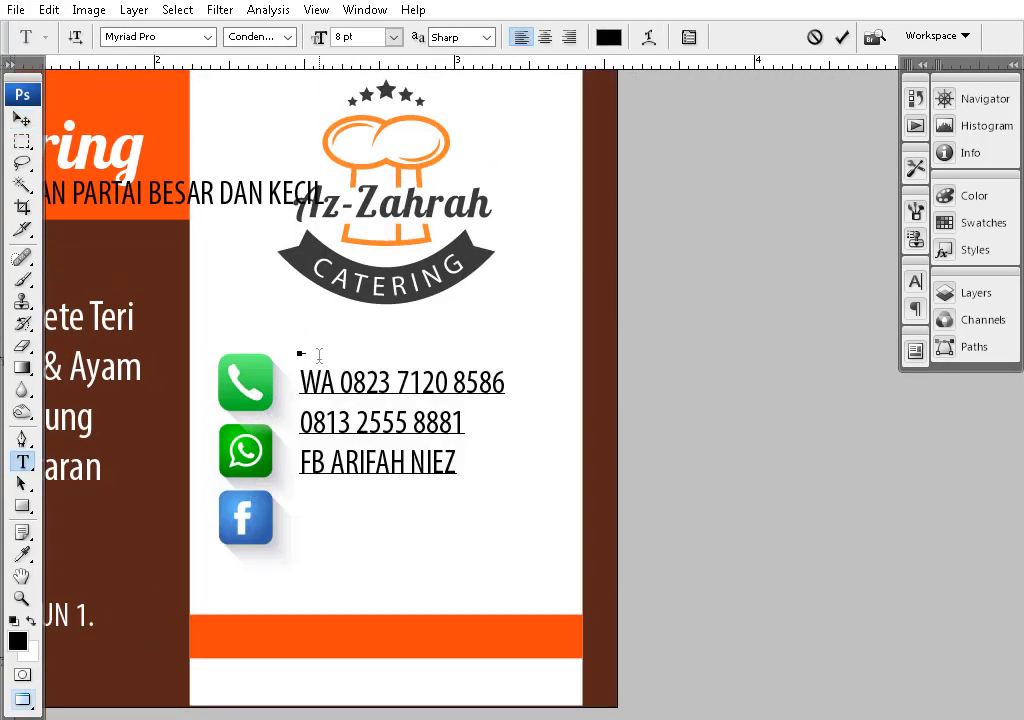
key(BackSpace)
key(Delete)
key(Delete)
key(Delete)
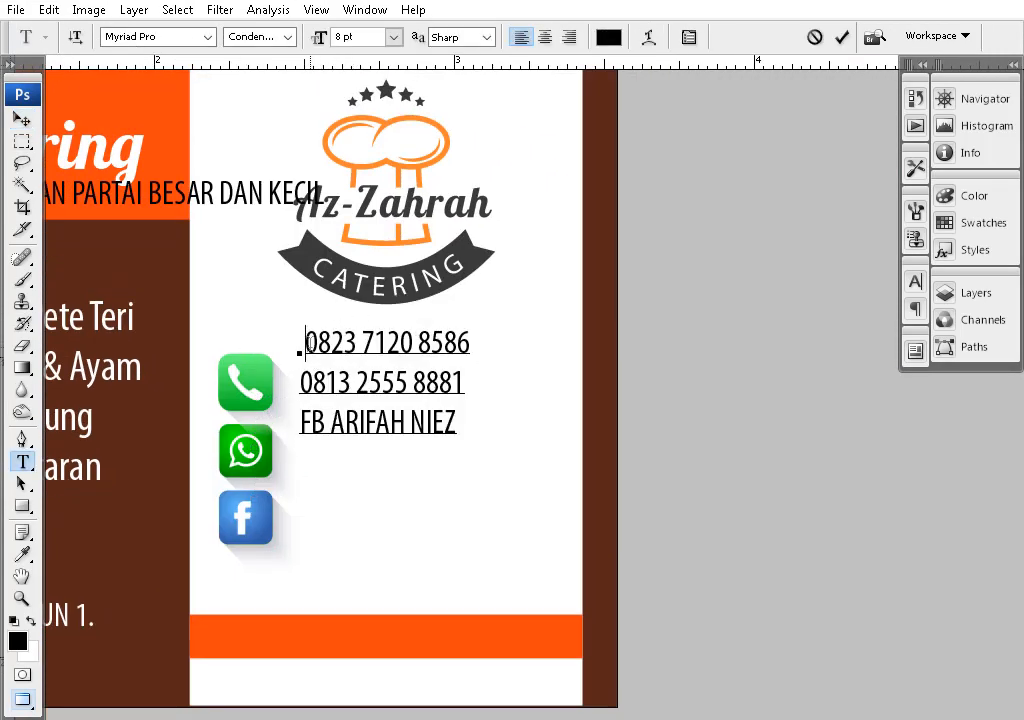
click(18, 125)
drag(354, 381, 354, 421)
- Set the font size of the contact text to 10 pt
key(t)
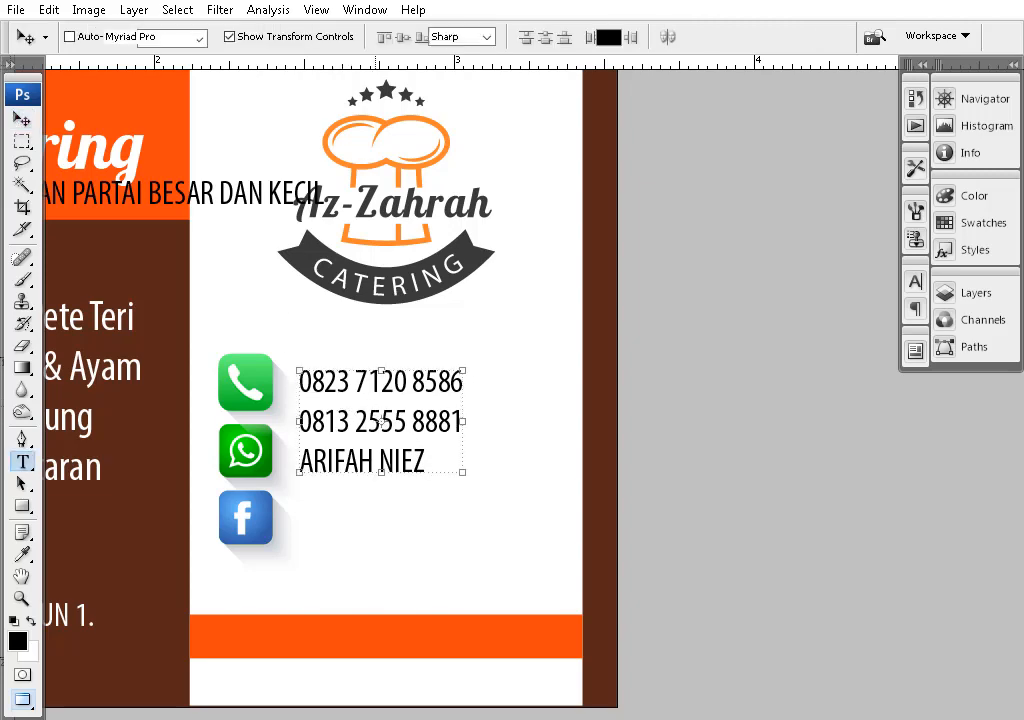
click(354, 421)
key(ctrl+a)
click(367, 43)
key(Up)
key(Up)
key(Down)
key(Up)
key(Return)
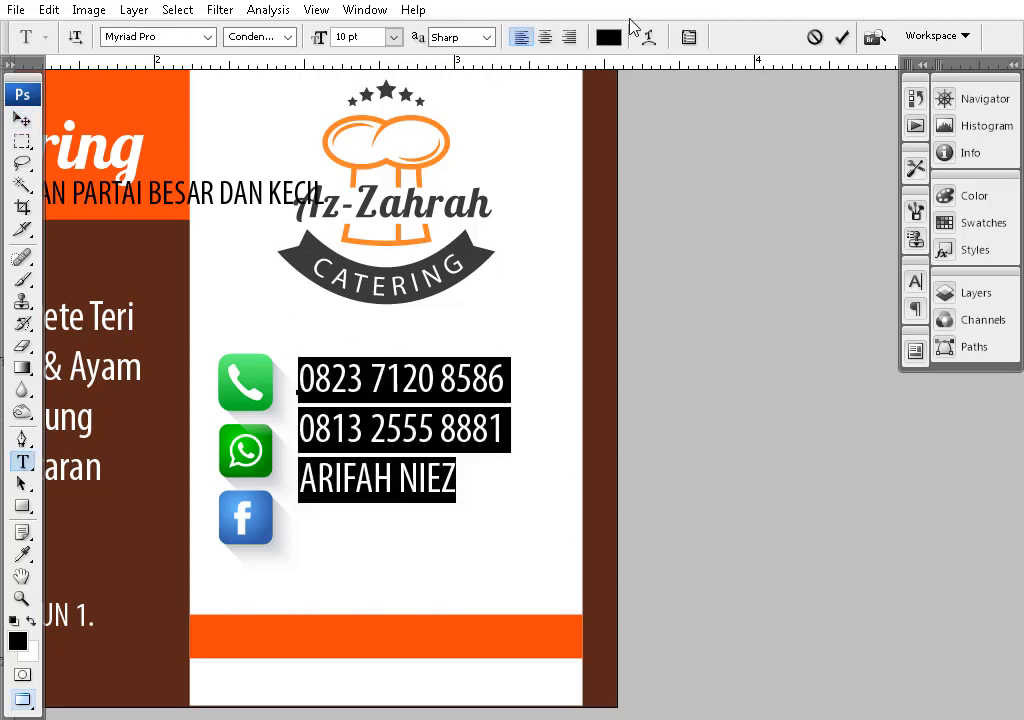
- Set the leading of the contact text to 16 pt and align its three lines with the icons
click(689, 38)
click(862, 343)
key(Up)
key(Up)
key(Up)
key(Up)
key(Up)
key(Up)
key(Up)
key(Up)
key(Up)
key(Up)
key(Up)
key(Up)
click(21, 119)
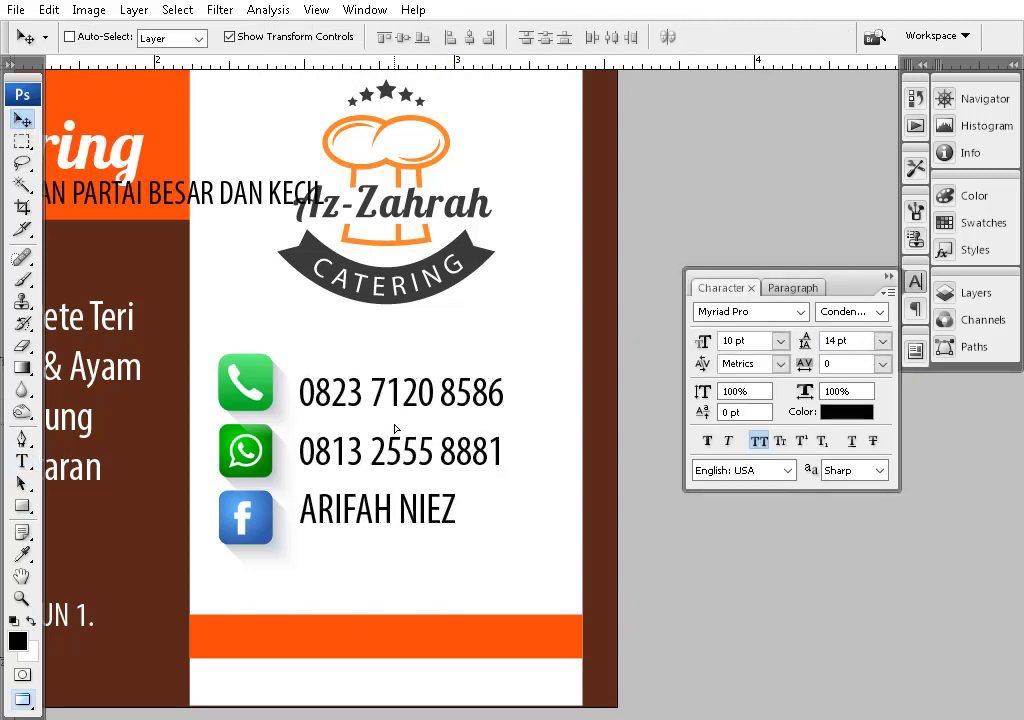
click(439, 412)
key(ctrl+a)
click(855, 340)
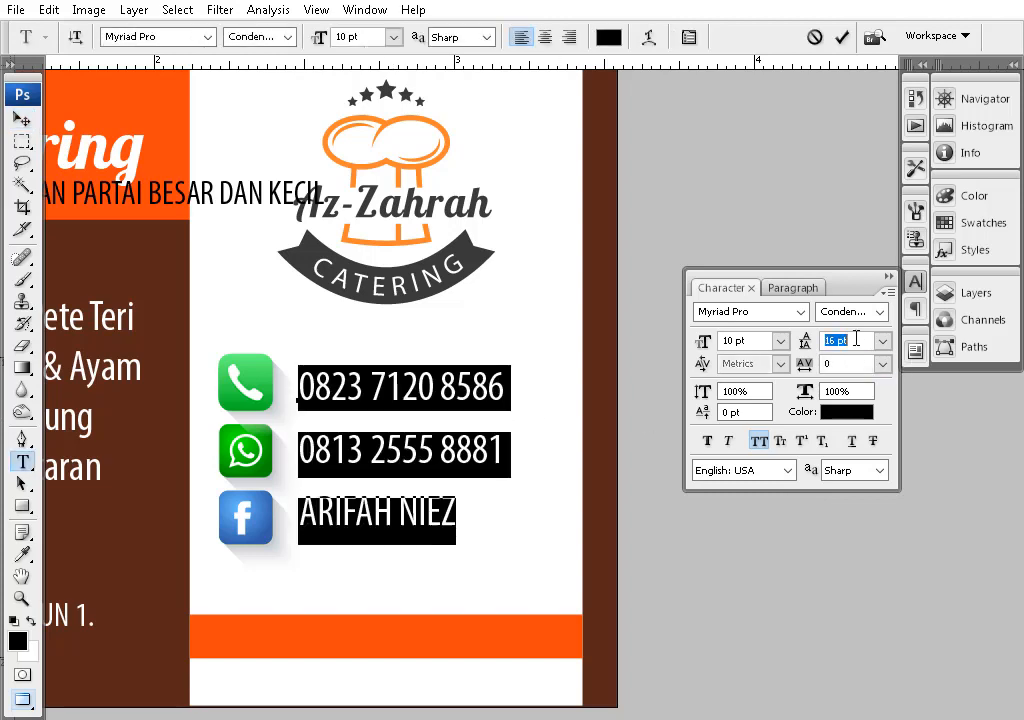
key(Up)
key(Up)
click(21, 119)
drag(422, 446, 419, 443)
- Centre the tagline MENERIMA PESANAN PARTAI BESAR DAN KECIL beneath the Az-Zahrah Catering title in the orange block
key(ctrl+minus)
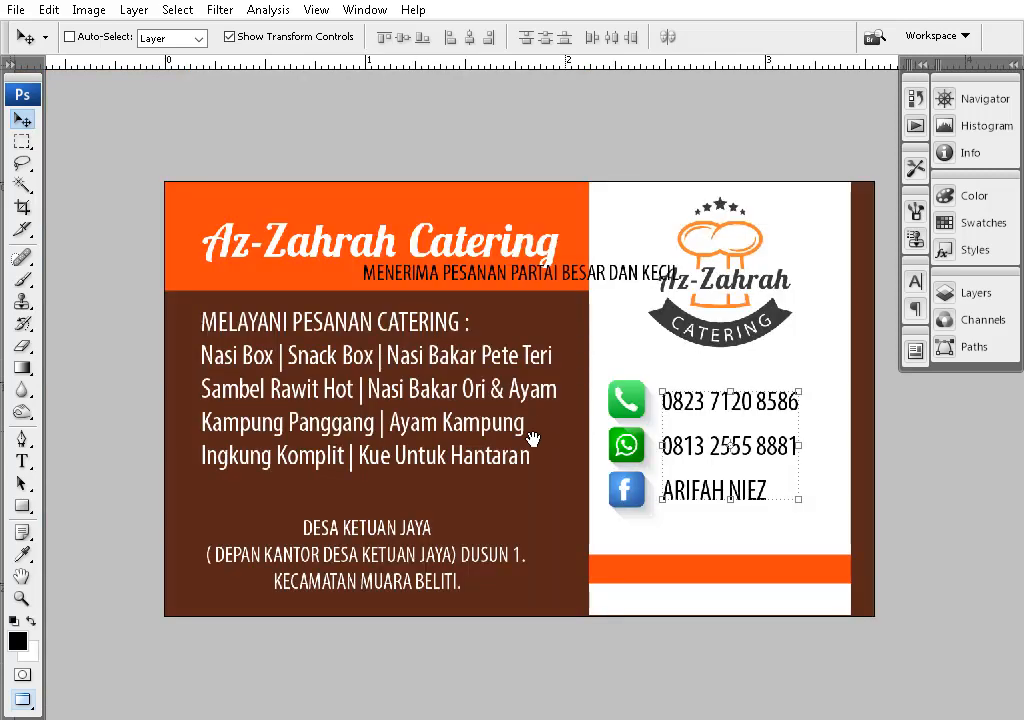
drag(503, 288, 473, 306)
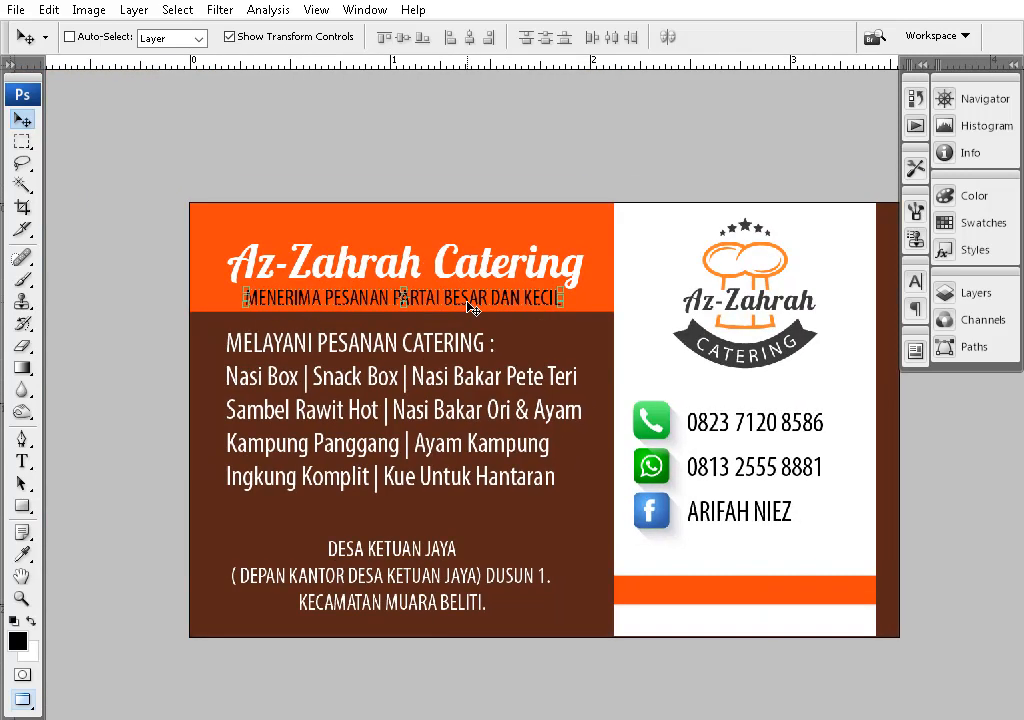
key(t)
key(v)
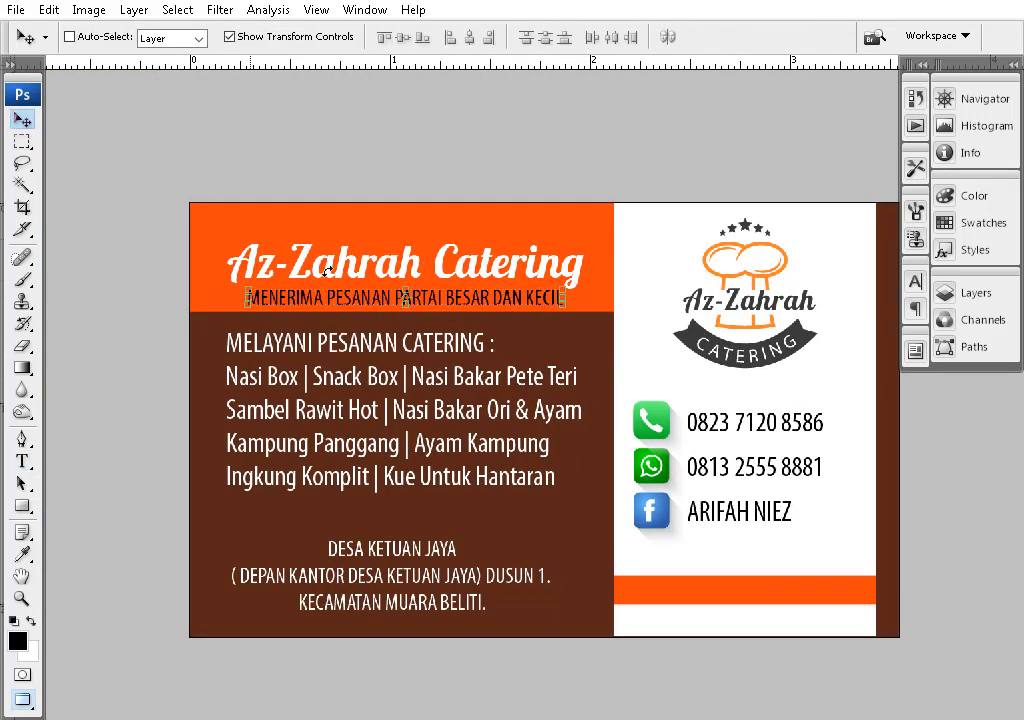
- Add a drop shadow with 4 px distance and 0 px size to the title and shift the title and tagline up slightly
click(946, 292)
click(761, 519)
click(665, 302)
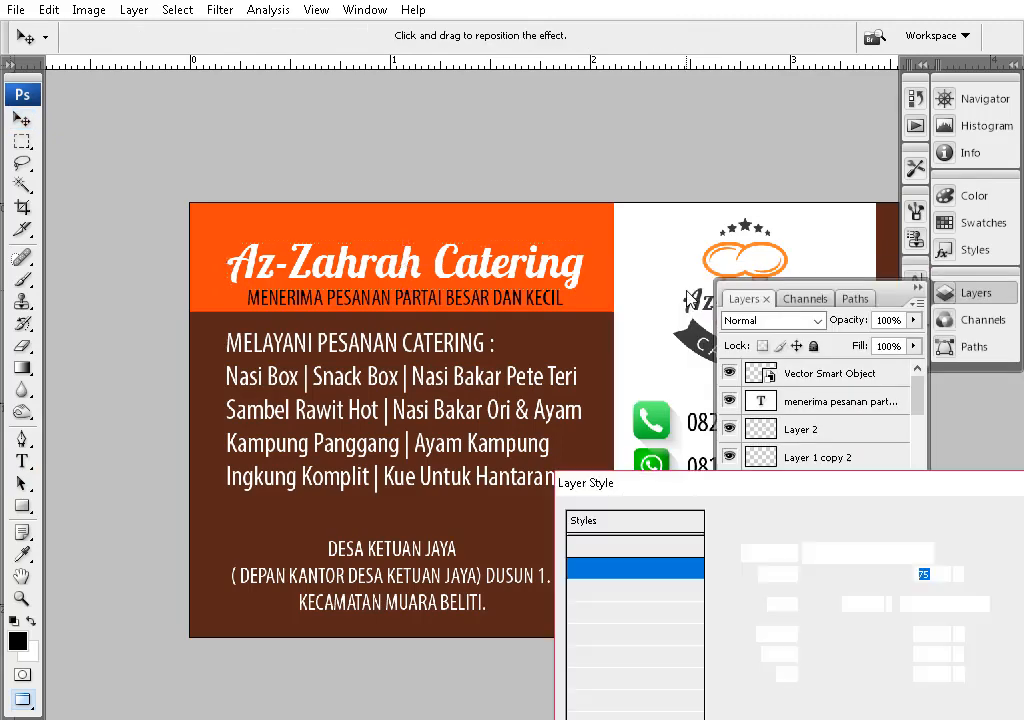
drag(778, 493, 783, 276)
drag(816, 419, 818, 428)
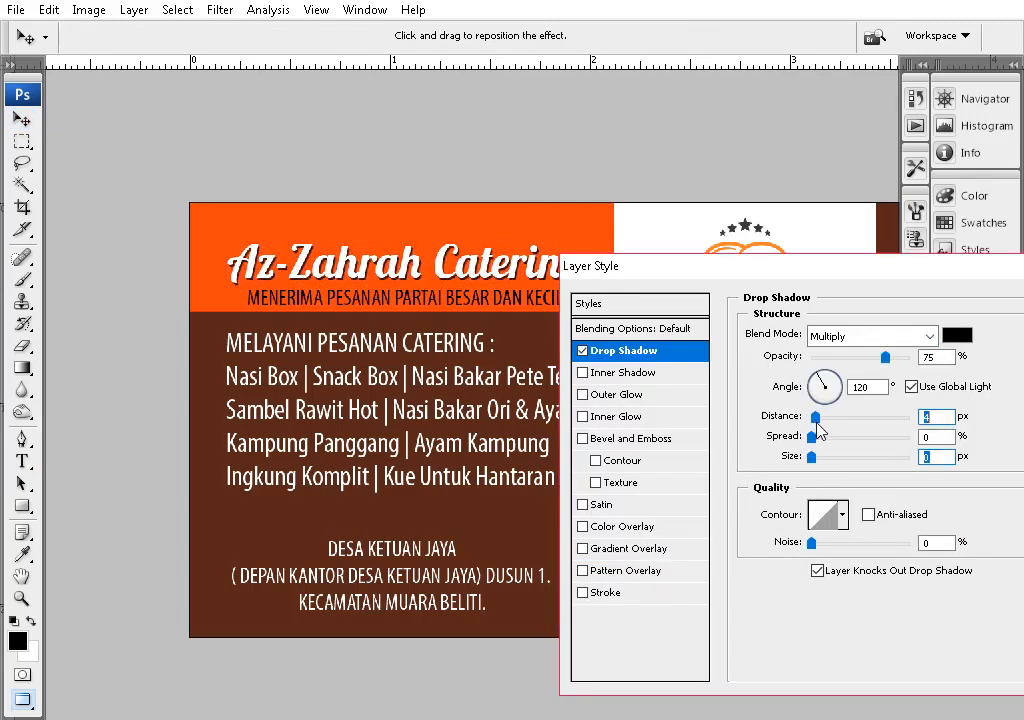
key(Return)
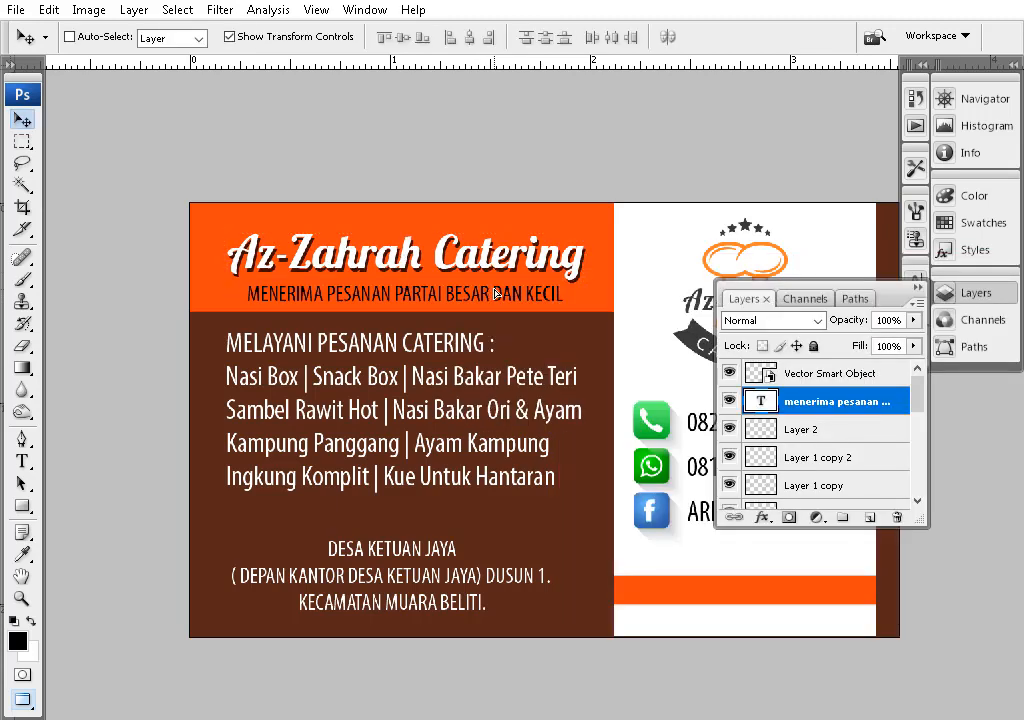
drag(495, 293, 367, 286)
click(917, 289)
- Move the address block slightly right and up in the brown area and set its font to AvantGarde Bk BT
drag(371, 605, 470, 553)
right_click(446, 525)
click(478, 537)
drag(409, 507, 438, 501)
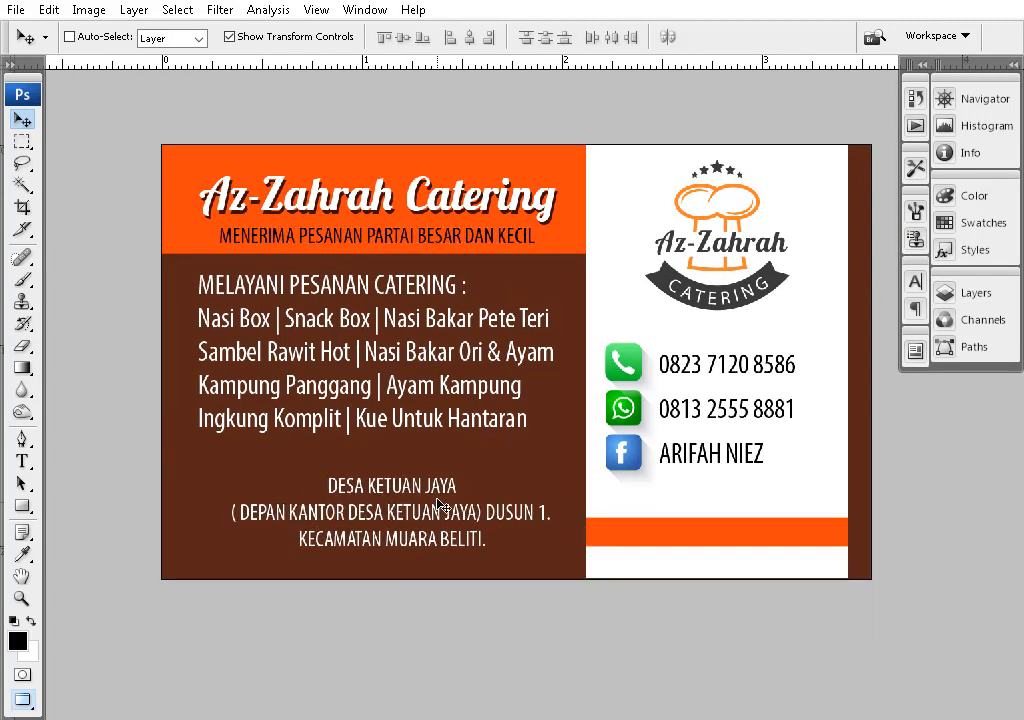
key(t)
click(520, 545)
key(ctrl+a)
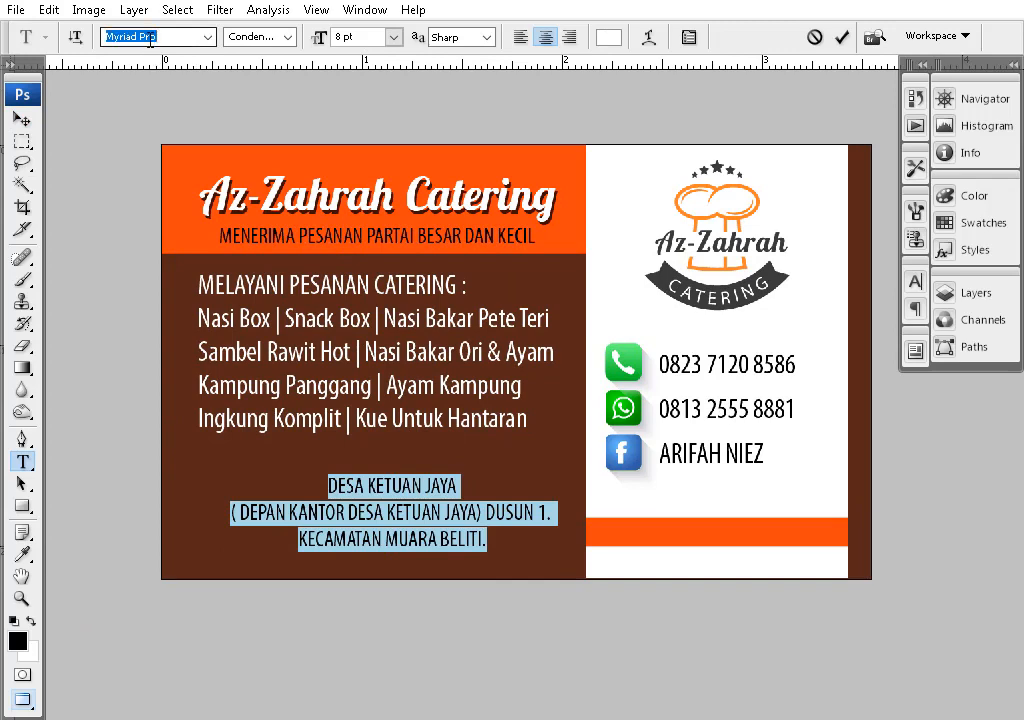
text(AvantGarde Bk BT)
key(Return)
- Rebreak the address so the hamlet and district share the last line, and align the block with the menu list above
click(528, 511)
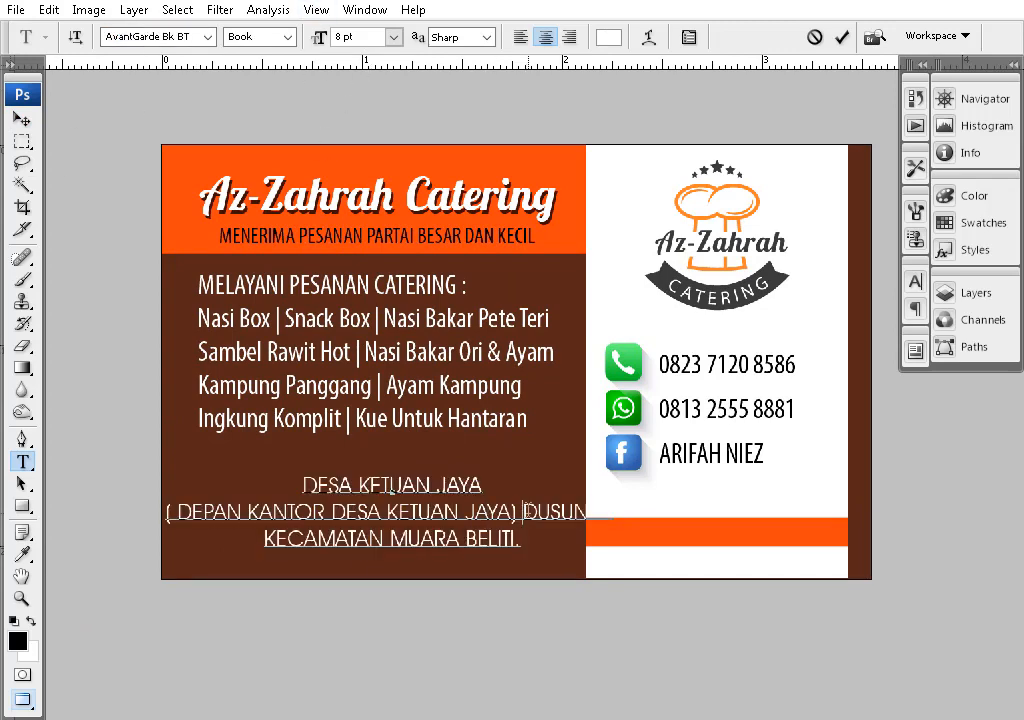
key(Return)
key(BackSpace)
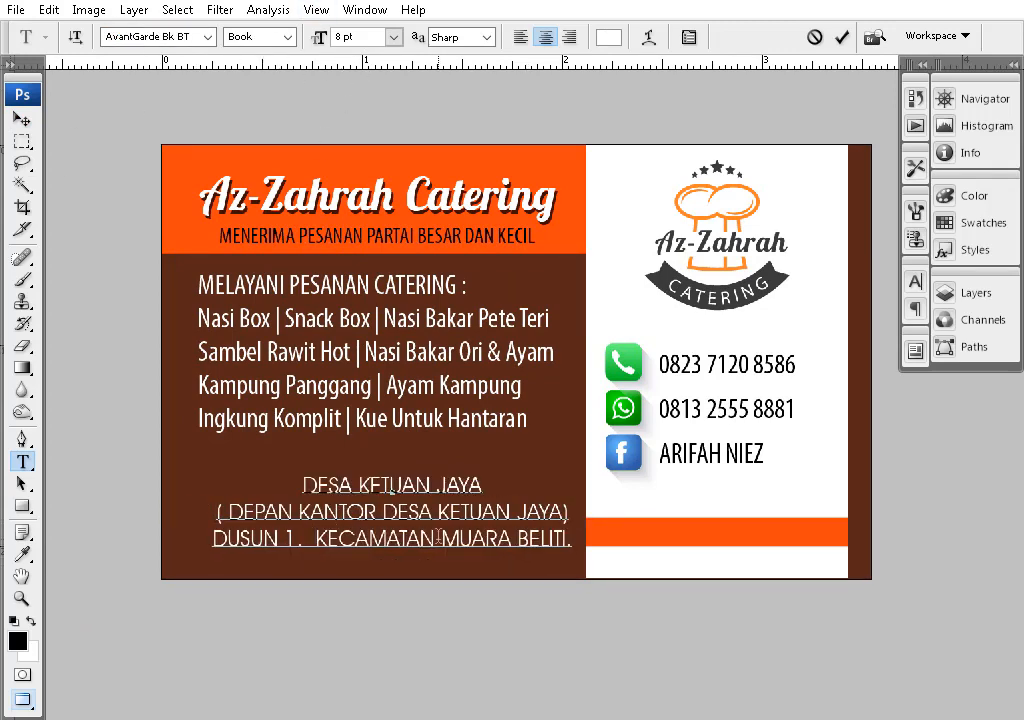
click(22, 119)
key(ctrl+t)
mouse_move(497, 546)
mouse_down()
mouse_move(483, 551)
mouse_move(495, 529)
mouse_up()
key(Return)
- Scale the Az-Zahrah logo in the white panel to 31.8%
scroll(476, 378, right, 5)
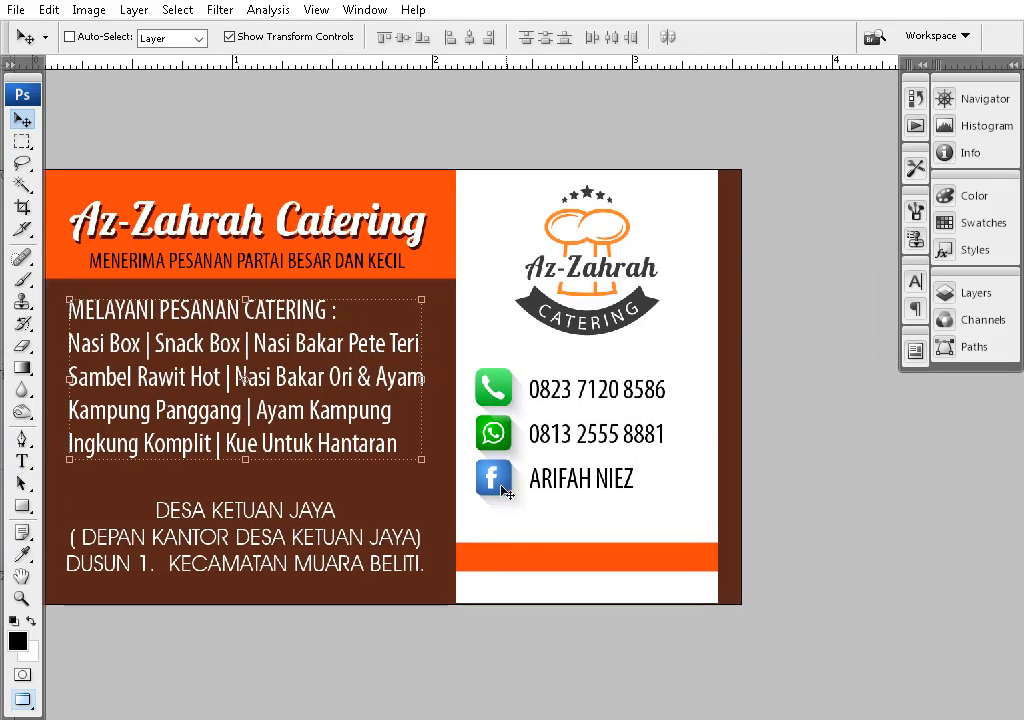
right_click(648, 292)
click(702, 344)
drag(660, 313, 665, 317)
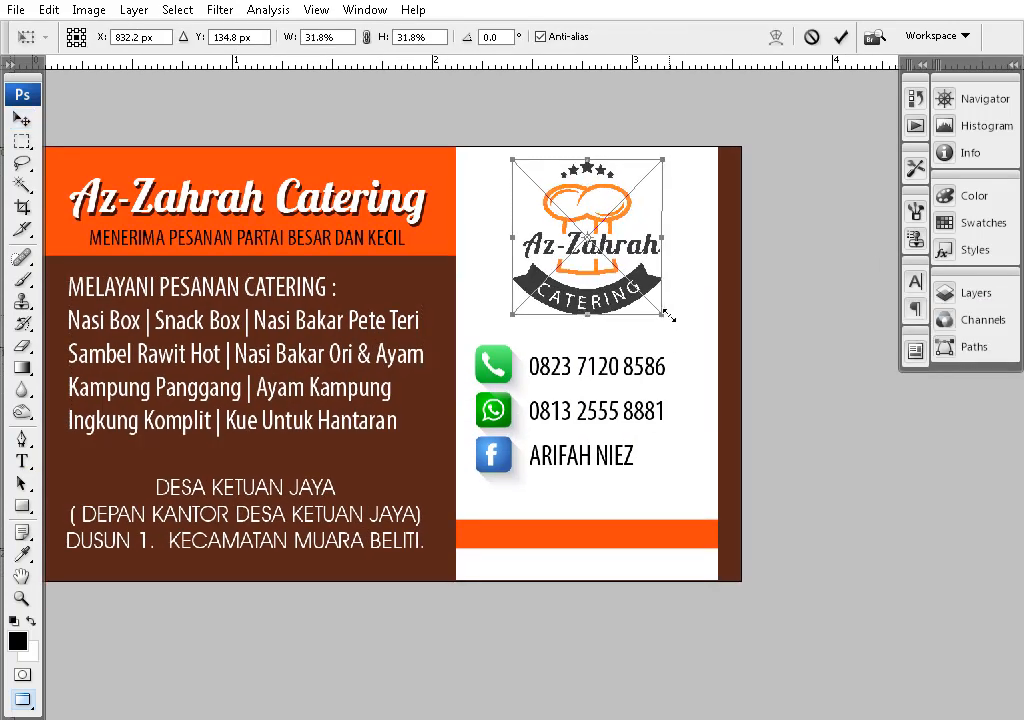
key(Return)
- Narrow the white panel equally from both sides so the orange strip sticks out at each end
drag(416, 382, 509, 378)
right_click(602, 529)
click(651, 542)
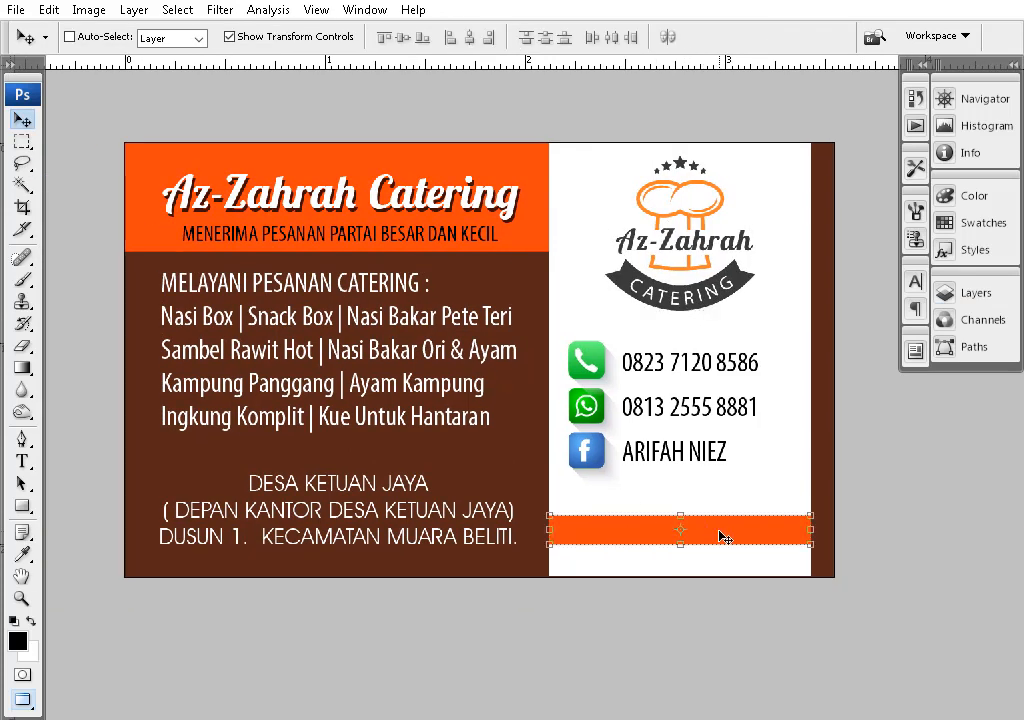
right_click(601, 469)
click(786, 480)
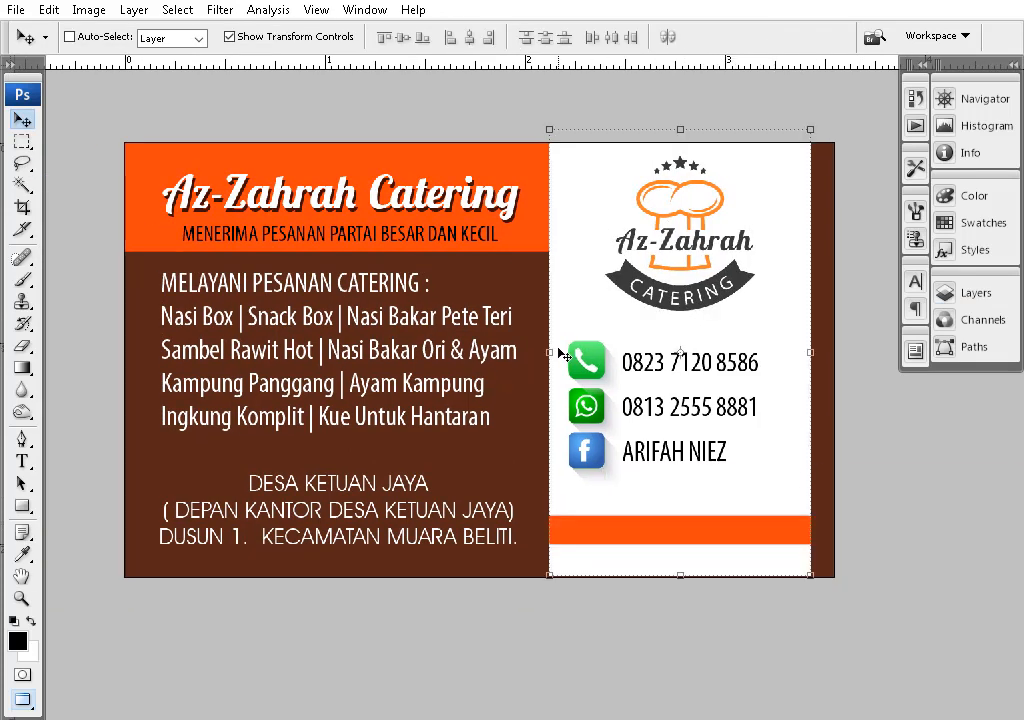
drag(556, 354, 554, 356)
key(Return)
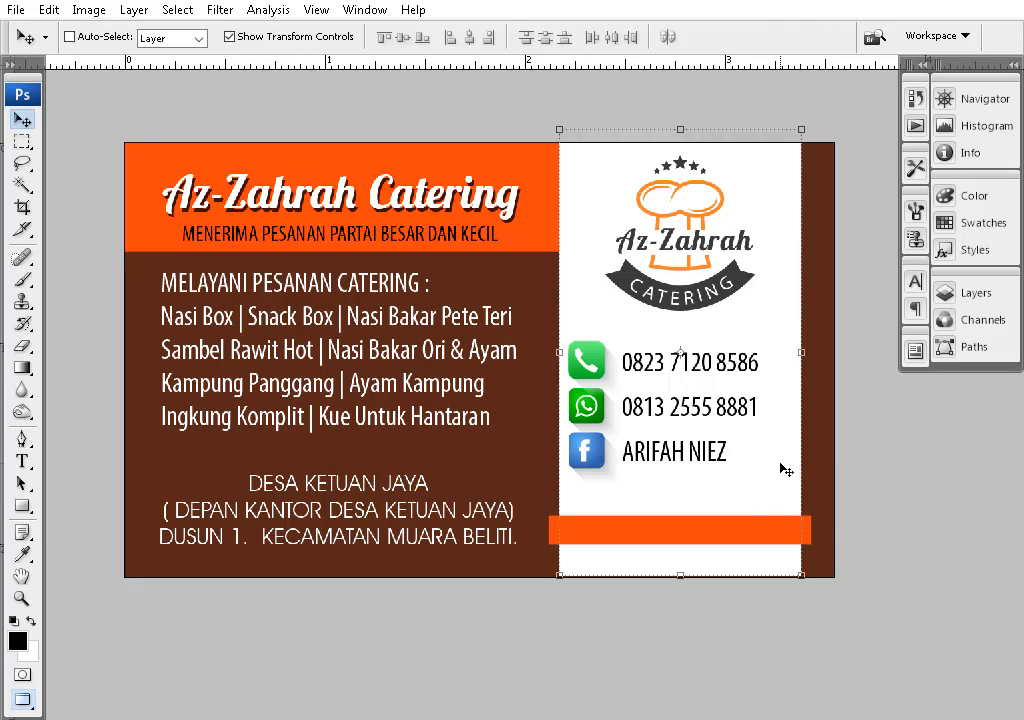
- Select the three contact icons together with the contact text and centre the group in the white panel
drag(791, 519, 658, 501)
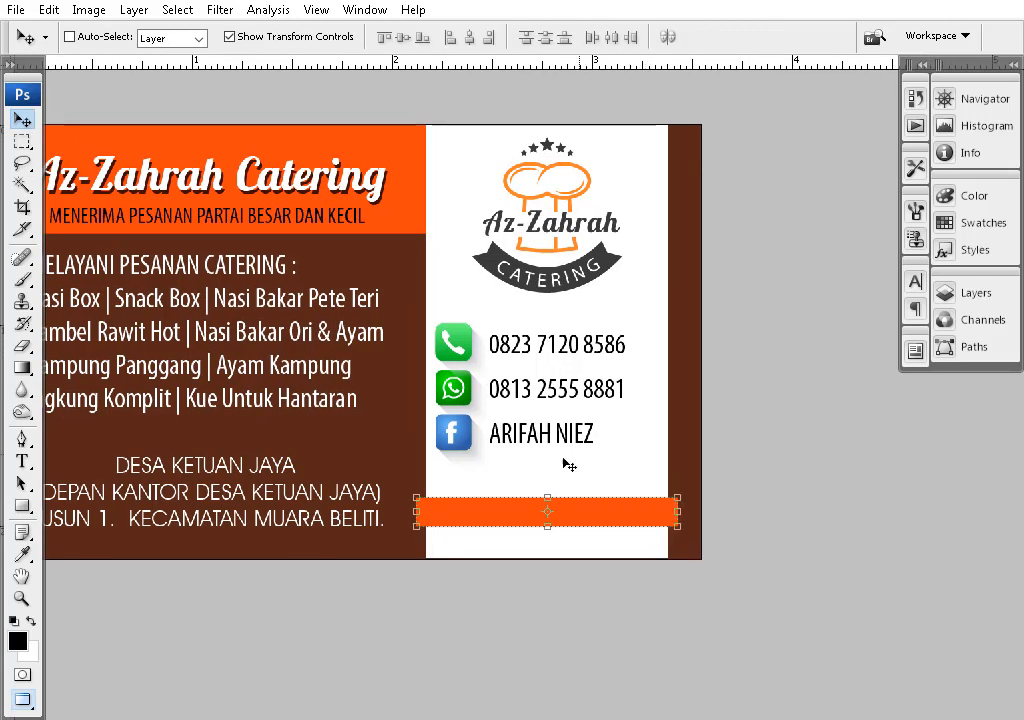
right_click(565, 130)
click(752, 150)
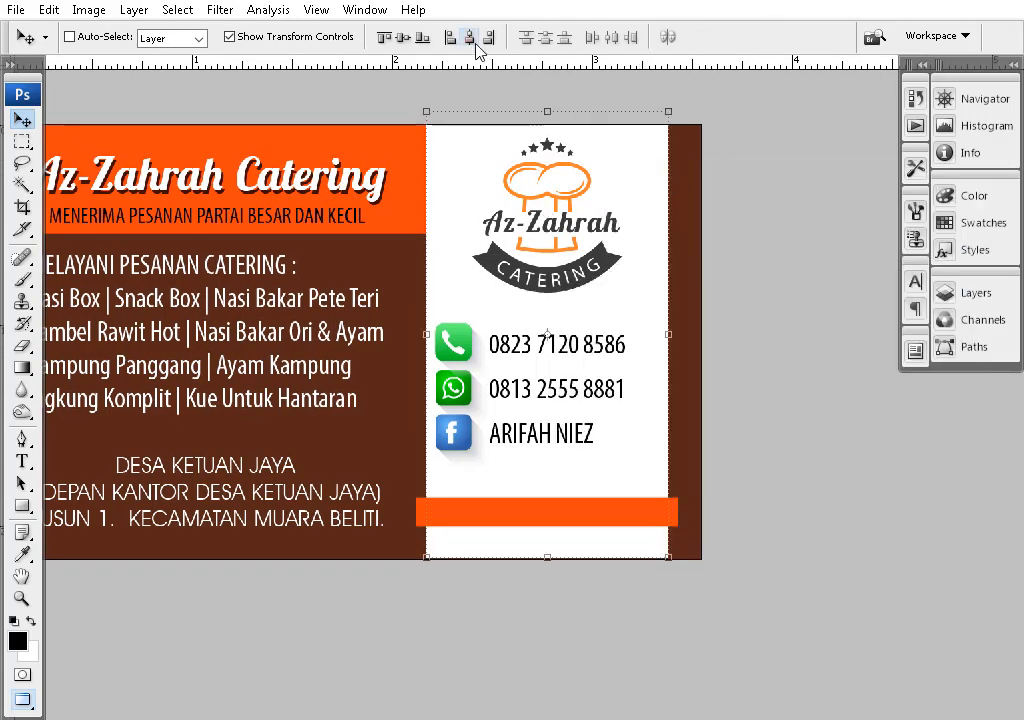
right_click(463, 348)
click(520, 363)
right_click(472, 345)
click(521, 390)
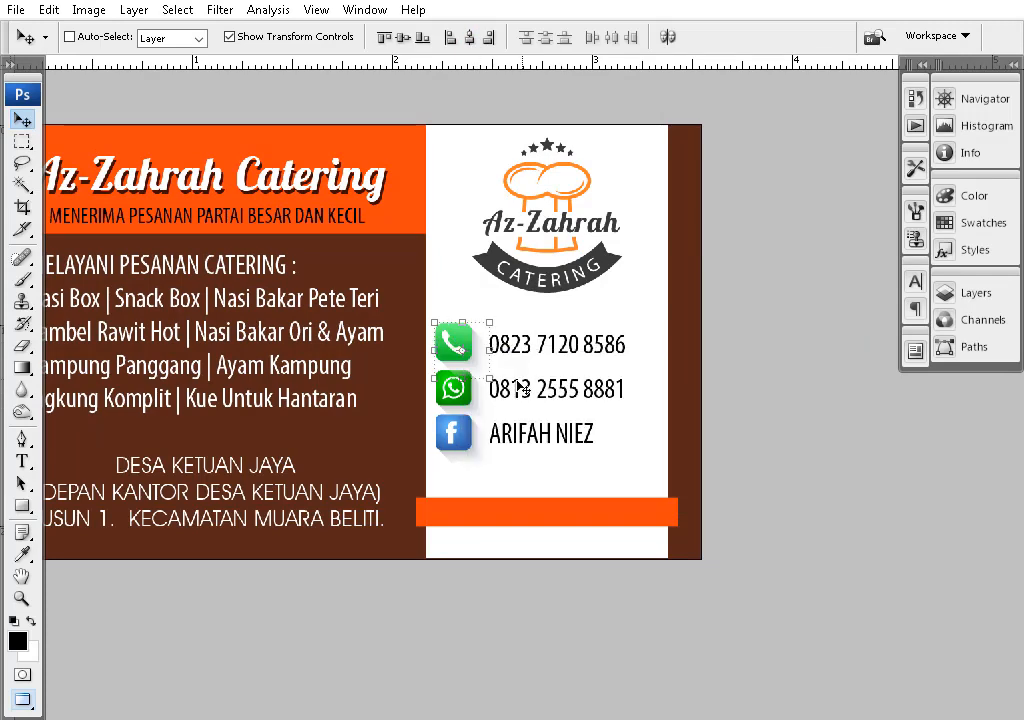
shift+right_click(456, 425)
shift+click(486, 437)
shift+right_click(451, 433)
shift+click(500, 465)
shift+right_click(528, 397)
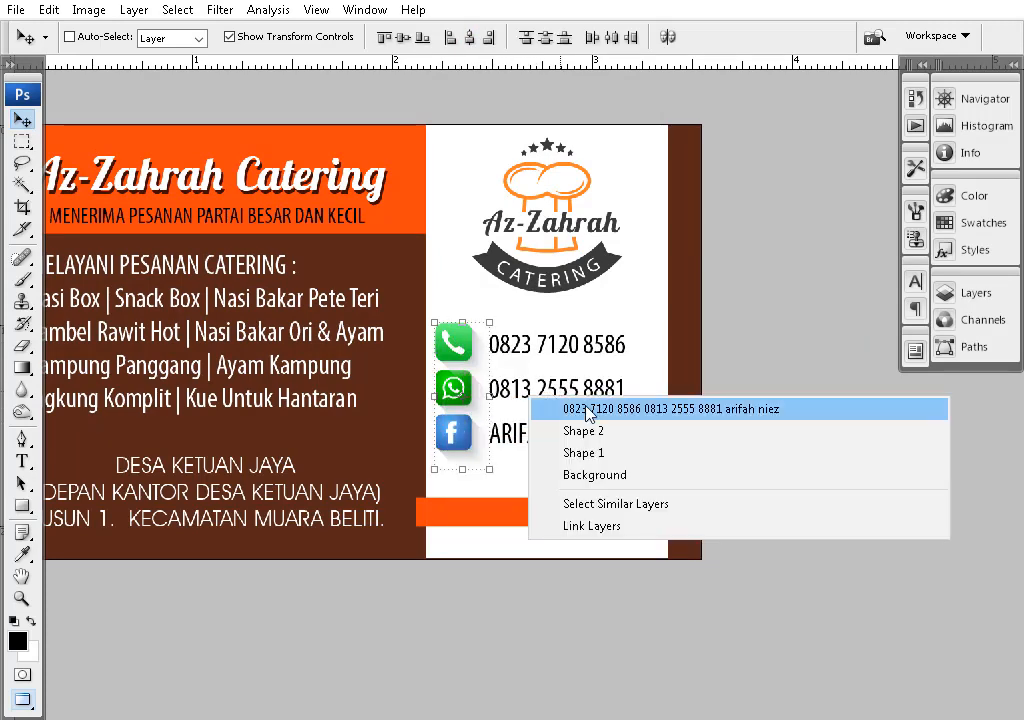
shift+click(588, 409)
drag(564, 387, 573, 381)
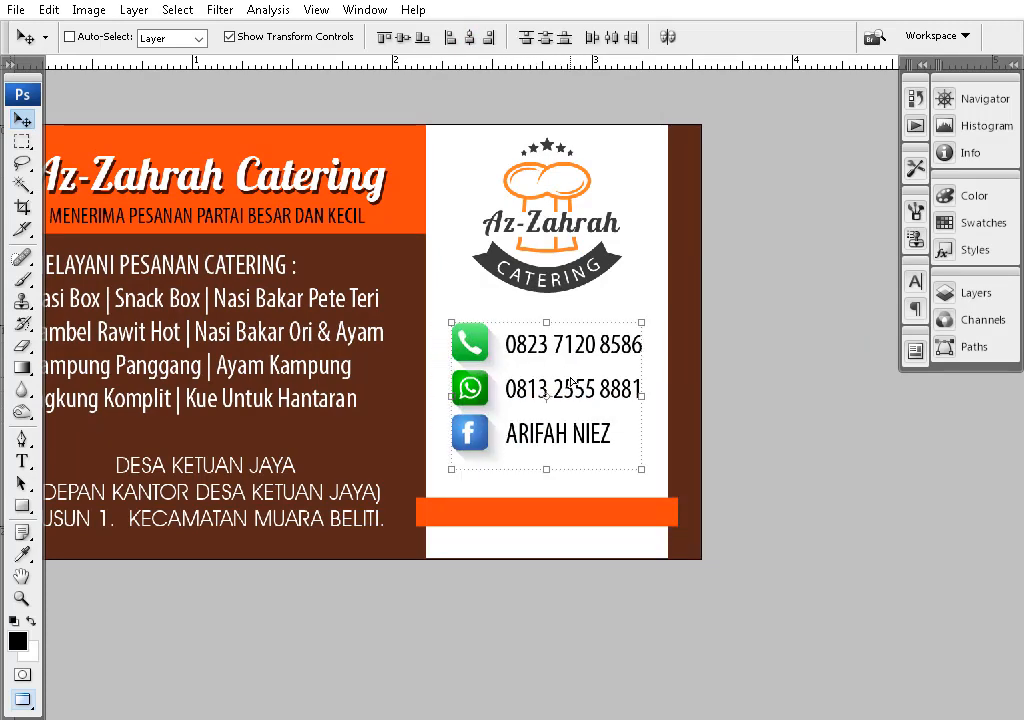
- Draw a small triangular fold with the Pen tool under the strip's left end, between its lower corner and the white panel
right_click(554, 517)
click(578, 529)
ctrl+click(551, 517)
ctrl+click(545, 505)
drag(494, 464, 521, 427)
key(p)
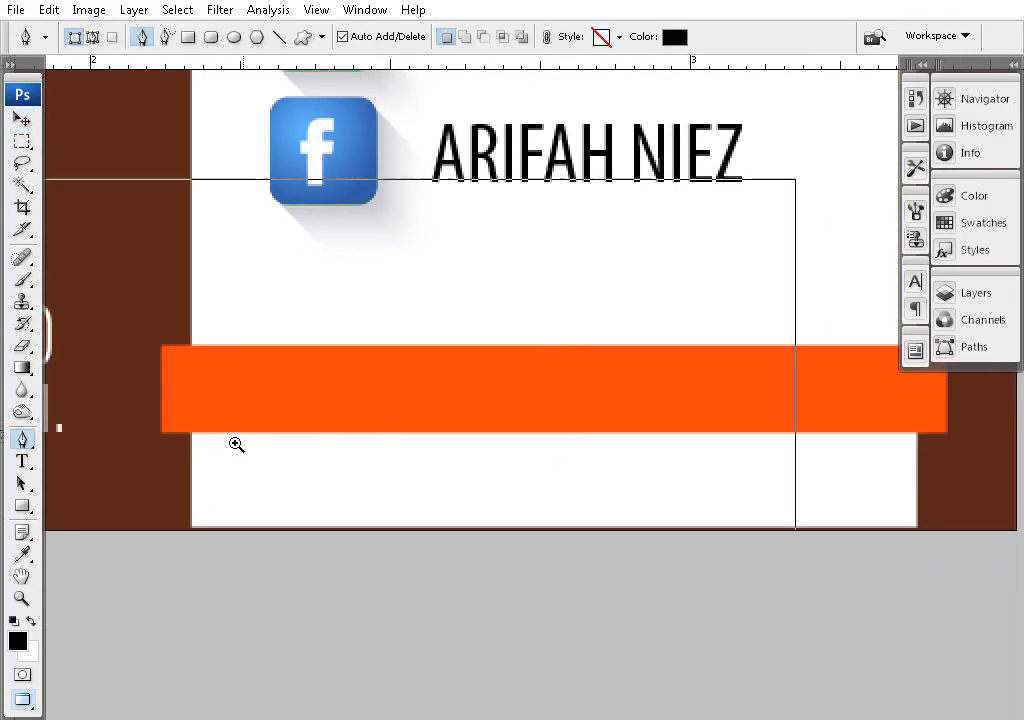
ctrl+click(236, 444)
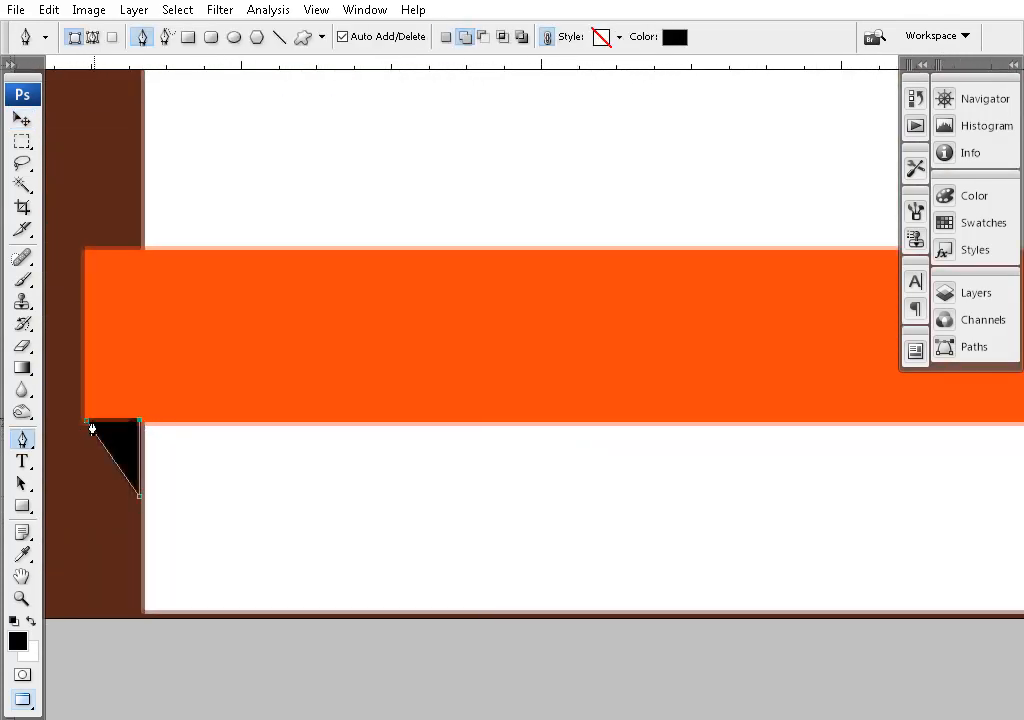
- Fill the triangular fold with a slightly darker orange than the strip, #de3502
key(F7)
click(22, 119)
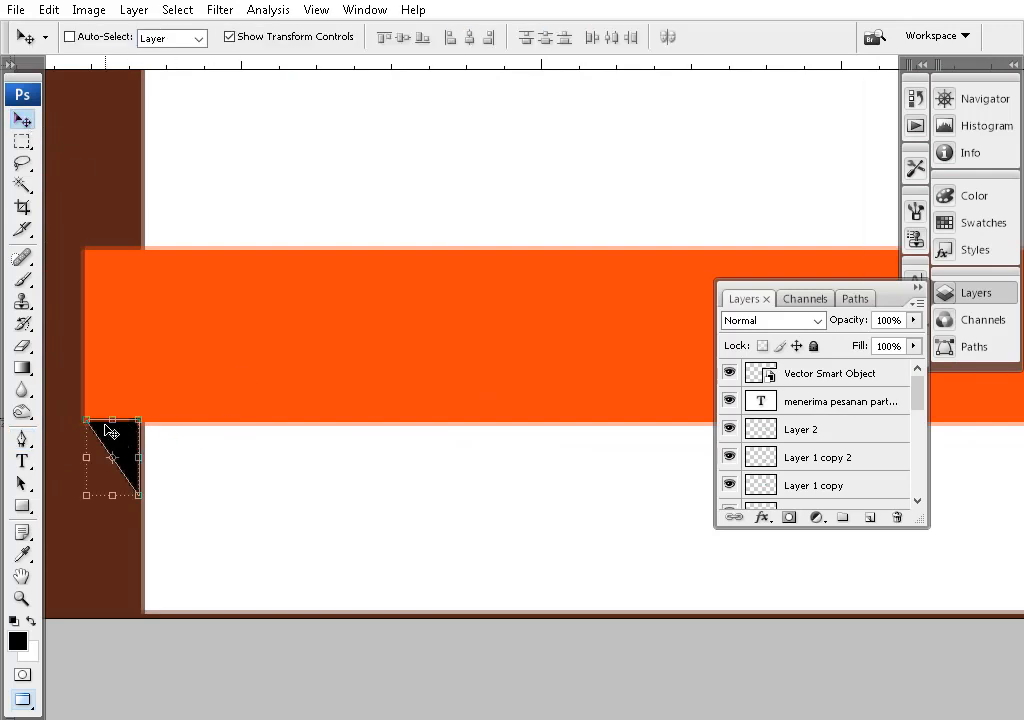
scroll(818, 448, down, 2)
double_click(754, 491)
click(455, 373)
click(765, 232)
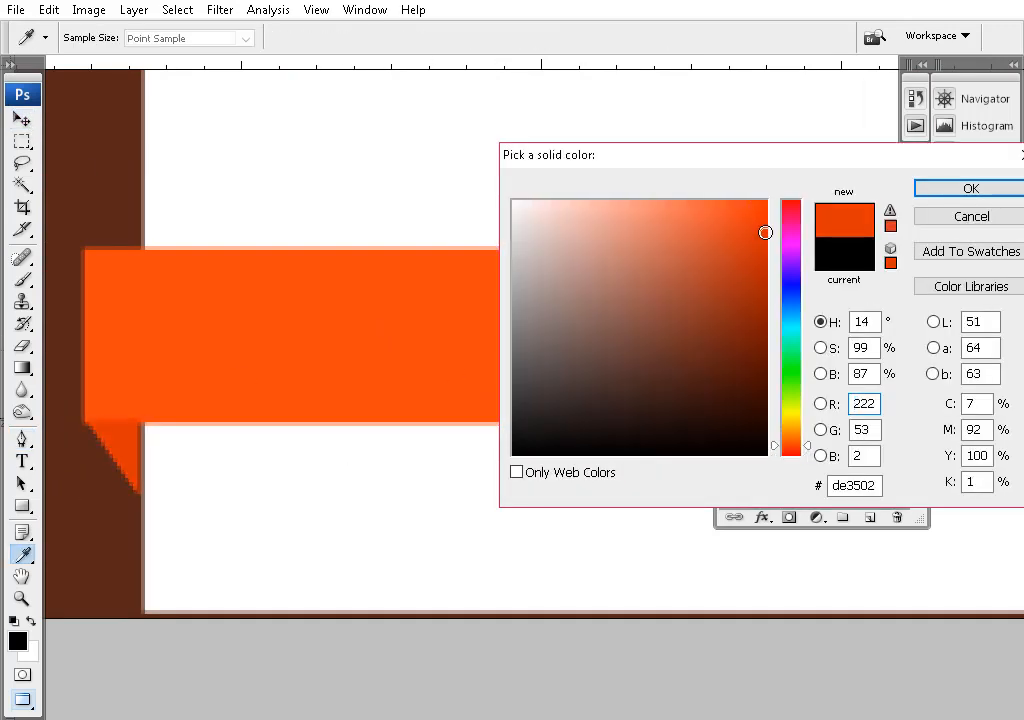
key(Return)
- Bring the orange strip in front of the triangular fold in the layer order
click(152, 443)
right_click(190, 328)
click(238, 340)
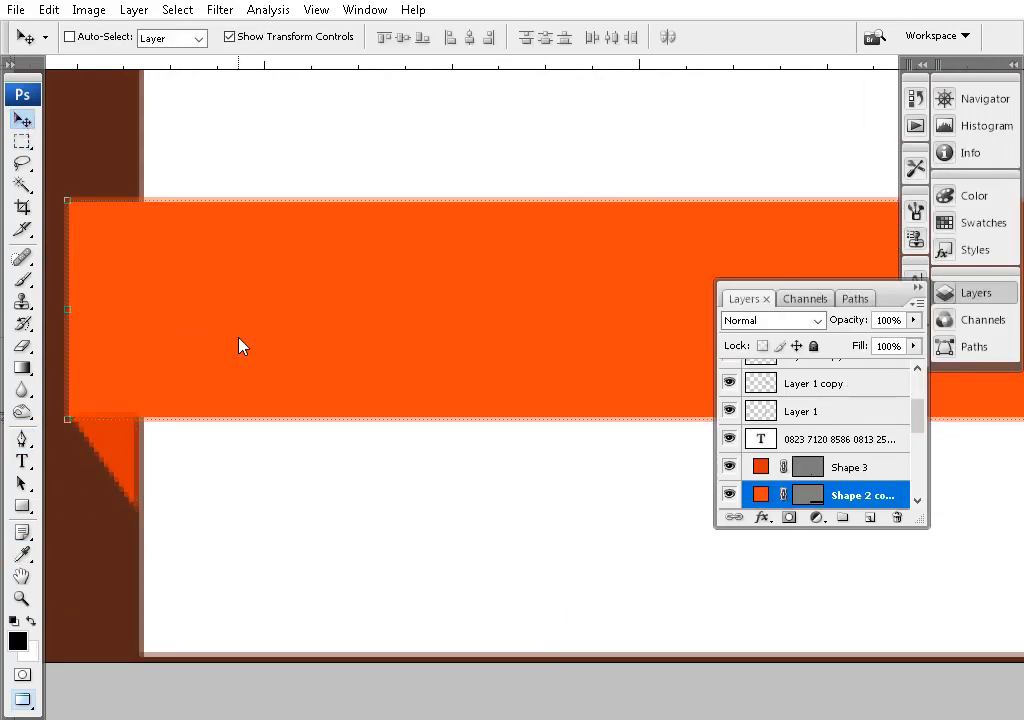
key(ctrl+bracketright)
- Stretch the triangular fold so it reaches the white panel's edge and tucks slightly under the orange strip
right_click(104, 442)
click(125, 453)
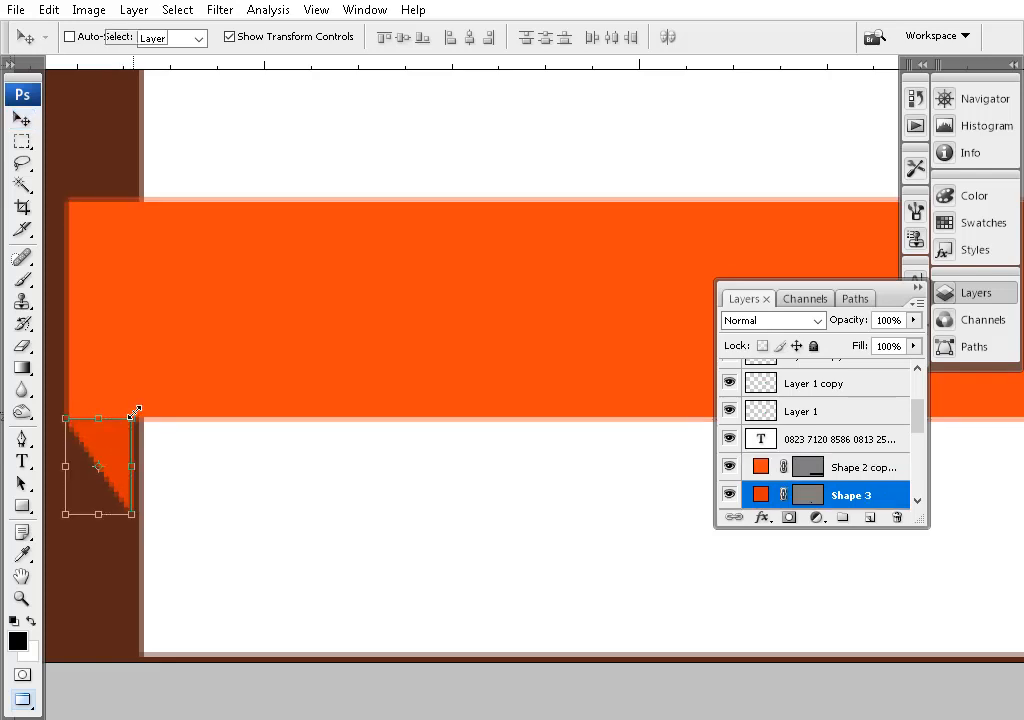
drag(134, 412, 147, 406)
key(Return)
drag(127, 447, 127, 435)
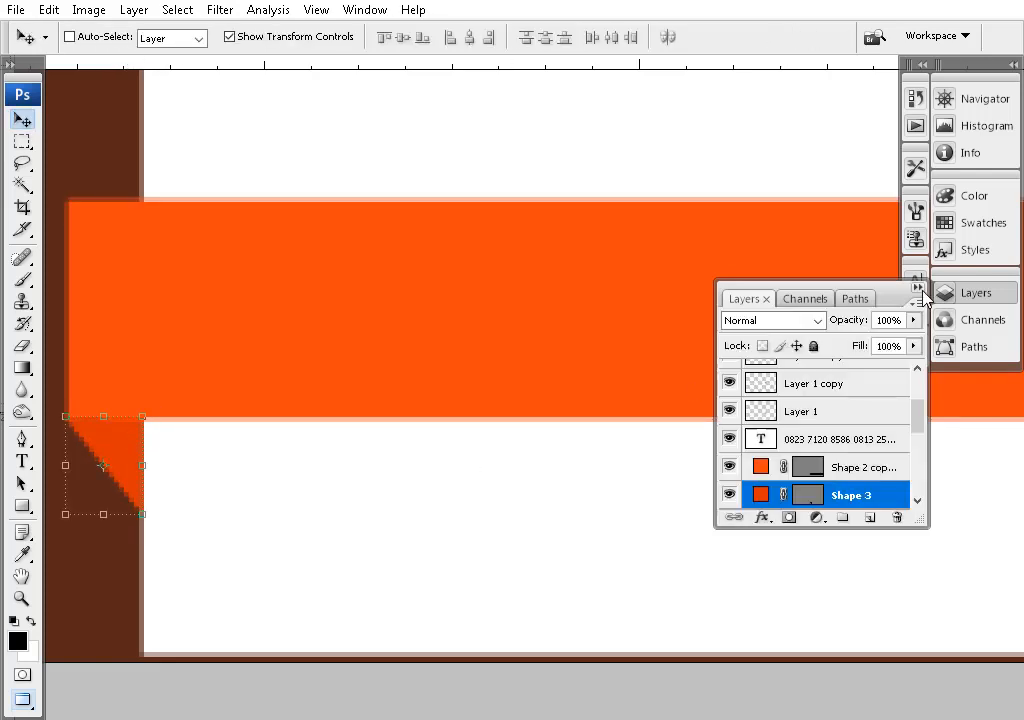
- Darken the triangular fold's fill to a deep burnt orange so it reads as the ribbon's shaded back
click(921, 290)
alt+click(583, 482)
alt+click(466, 435)
alt+click(466, 435)
drag(448, 510, 322, 526)
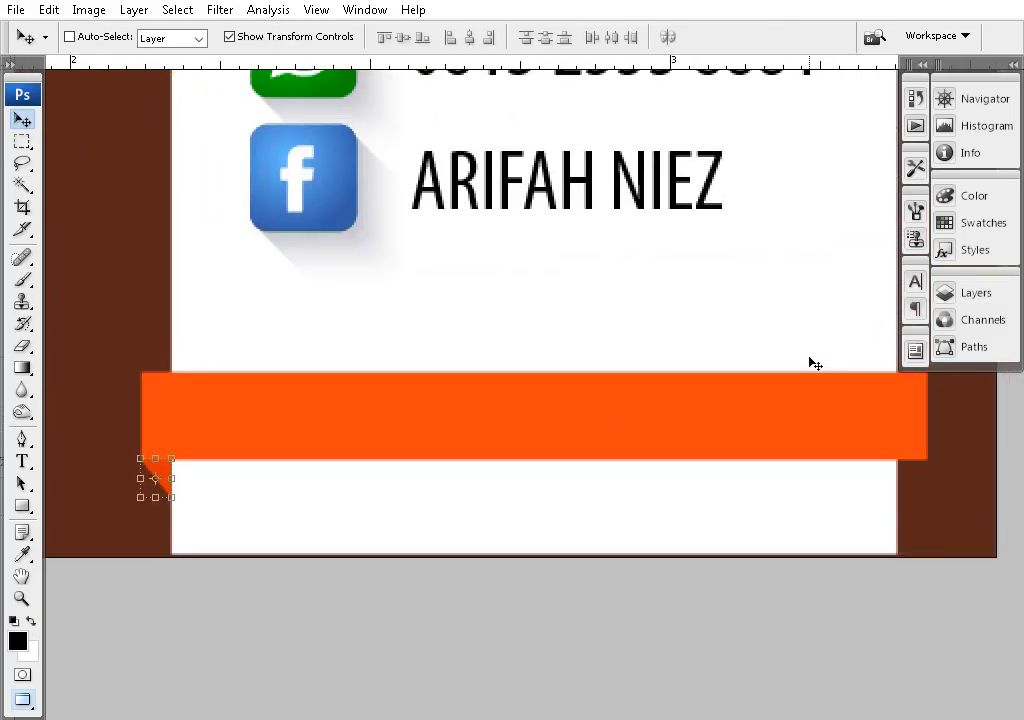
click(975, 293)
double_click(762, 491)
key(Return)
key(v)
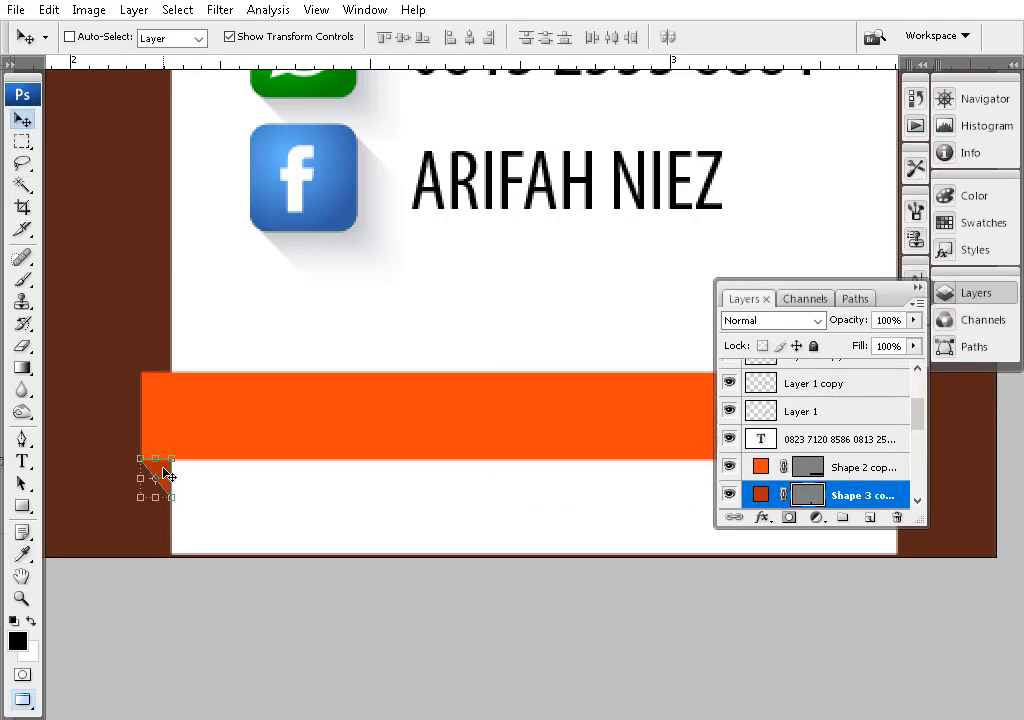
- Place a horizontally flipped copy of the dark fold under the strip's right end and align it with the strip's edge
drag(706, 514, 343, 469)
key(ctrl+t)
right_click(304, 461)
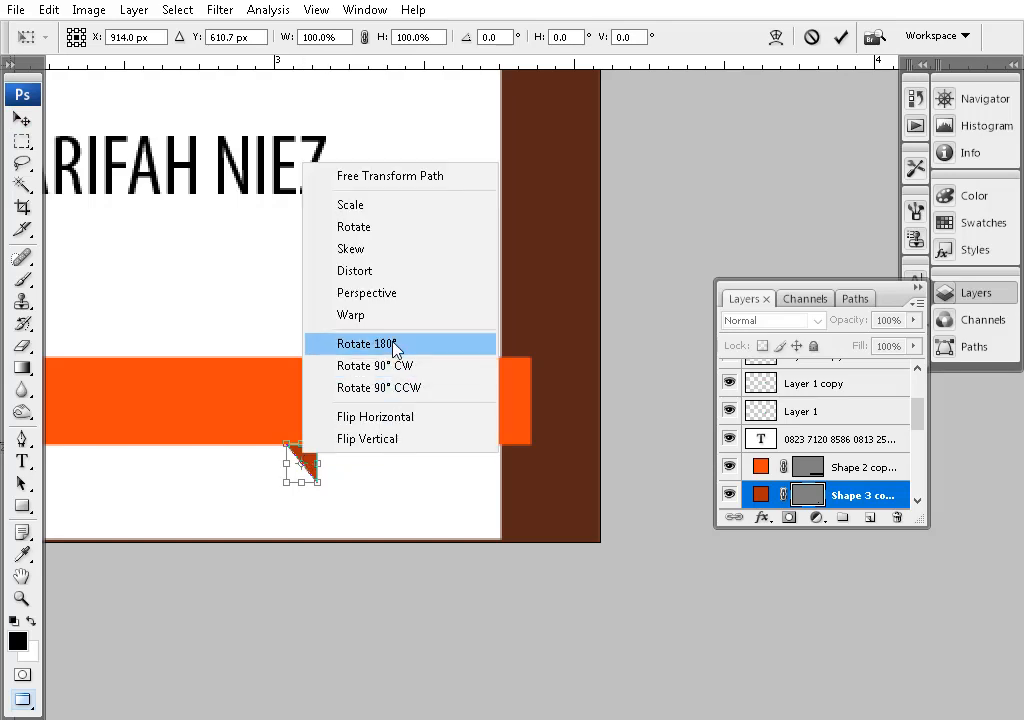
click(387, 418)
key(Return)
ctrl+shift+click(450, 427)
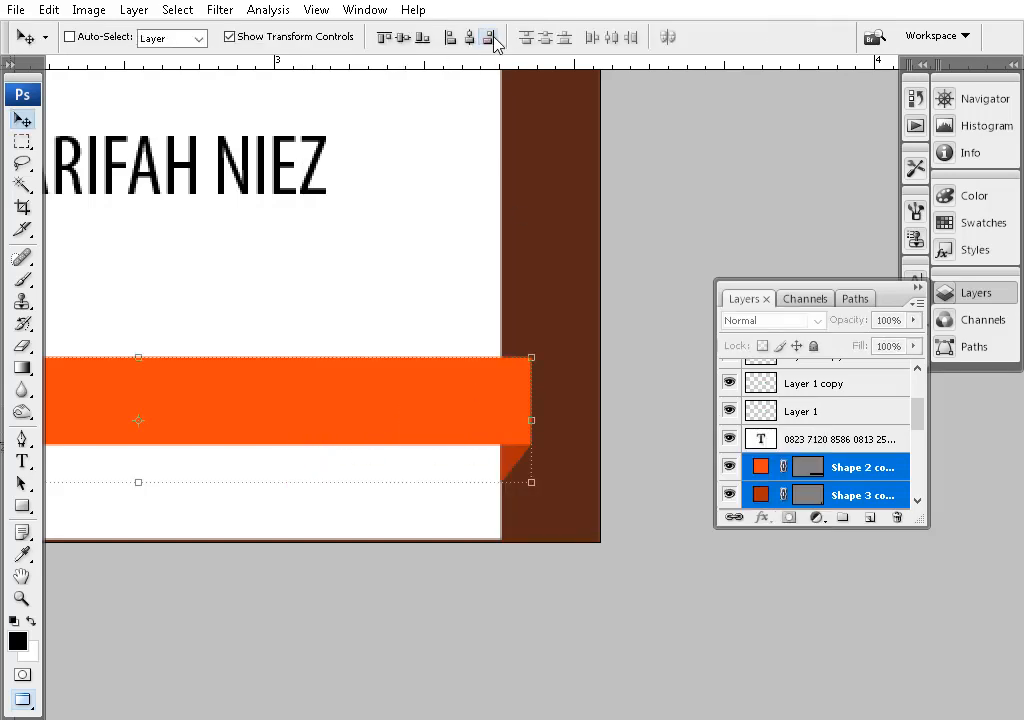
drag(243, 370, 537, 543)
alt+click(473, 288)
alt+click(473, 288)
click(918, 287)
drag(711, 414, 728, 280)
key(m)
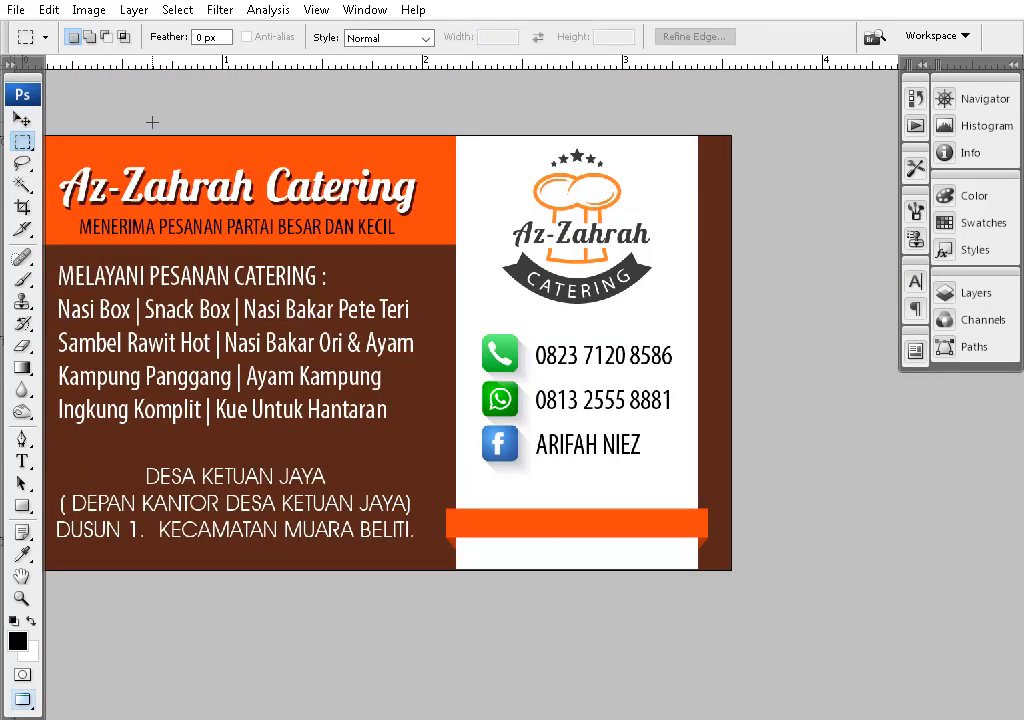
drag(510, 423, 473, 357)
drag(404, 264, 557, 374)
click(22, 119)
drag(340, 565, 357, 527)
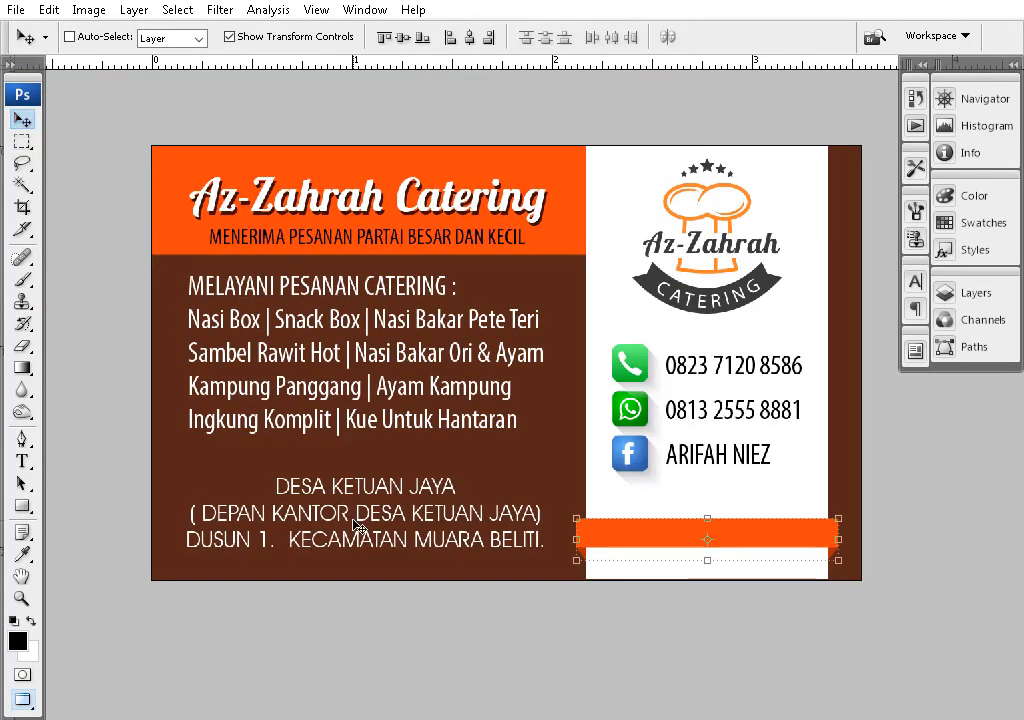
ctrl+click(357, 527)
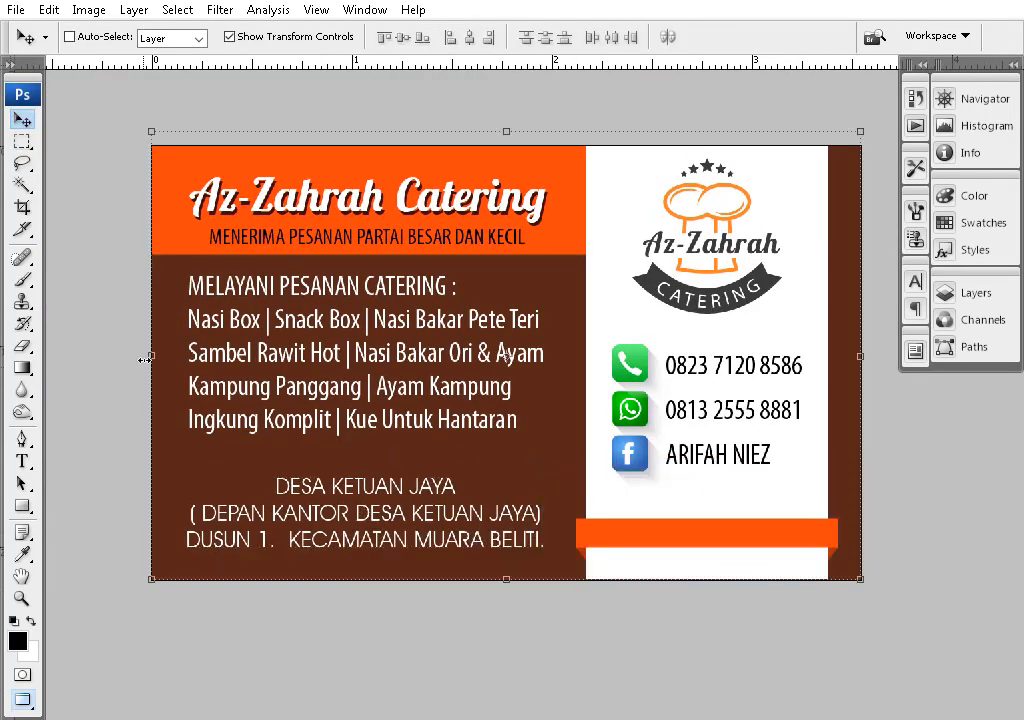
drag(145, 358, 557, 381)
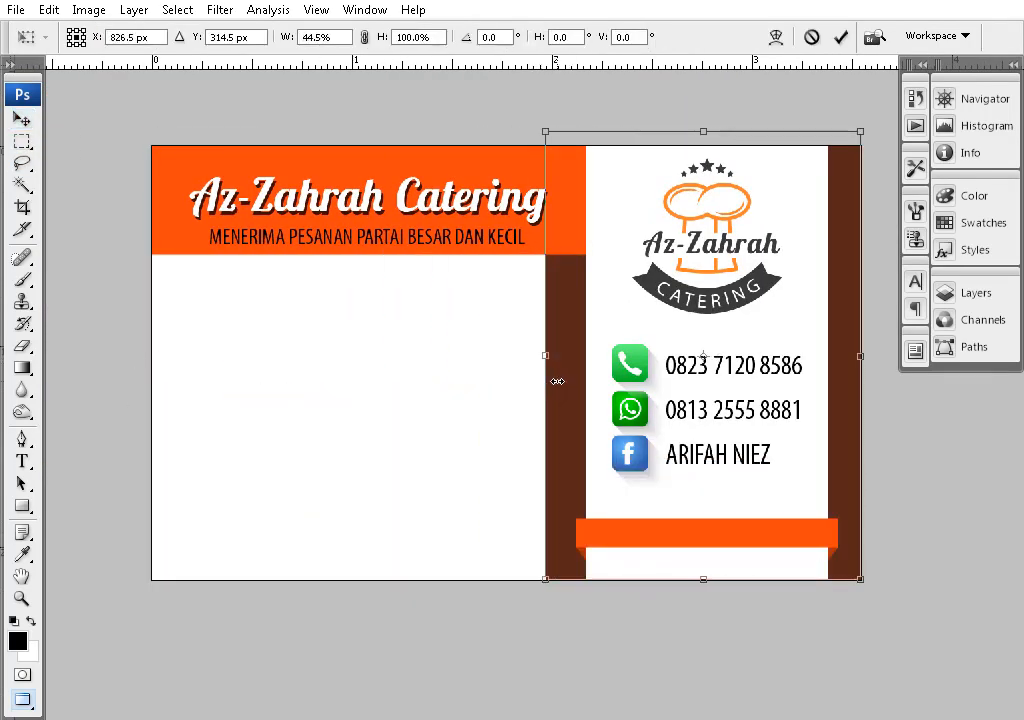
key(ctrl+z)
- Draw a rectangle behind the address text, running from beyond the card's left edge to the white panel
click(22, 142)
click(25, 506)
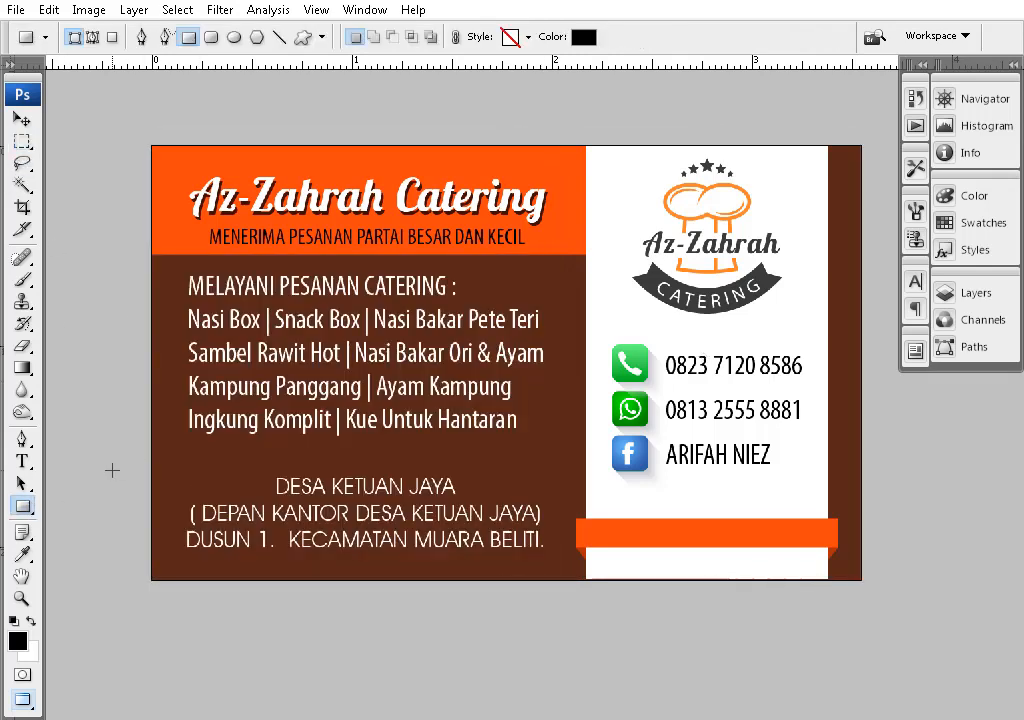
drag(586, 566, 584, 564)
key(v)
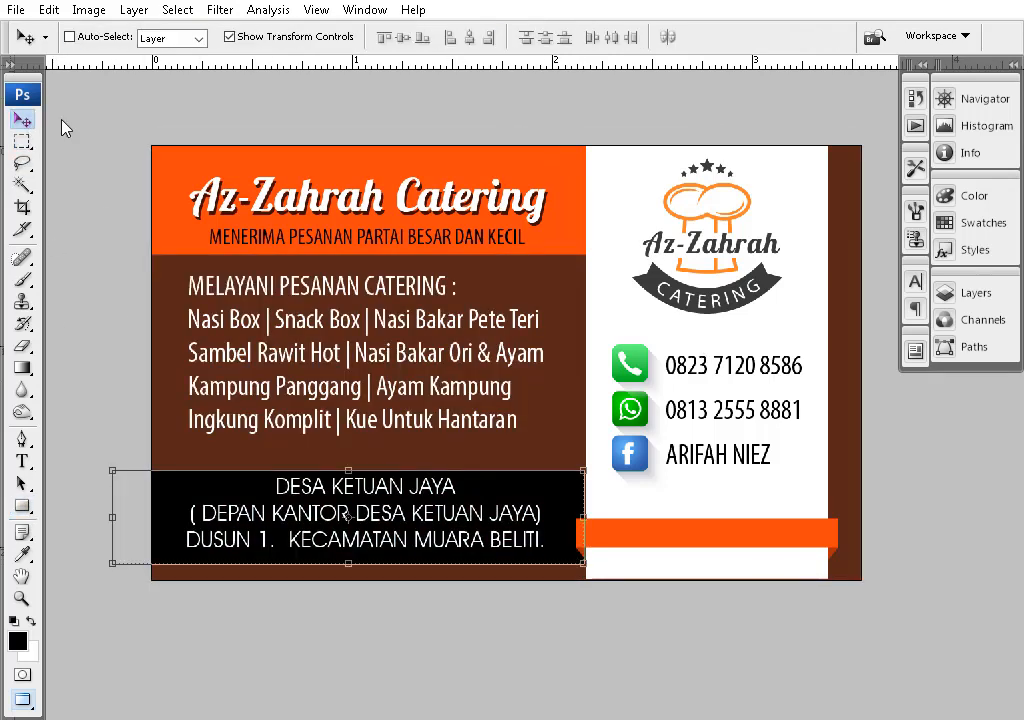
- Recolour the rectangle behind the address to a pale peach
click(975, 292)
scroll(820, 430, down, 2)
scroll(820, 430, up, 5)
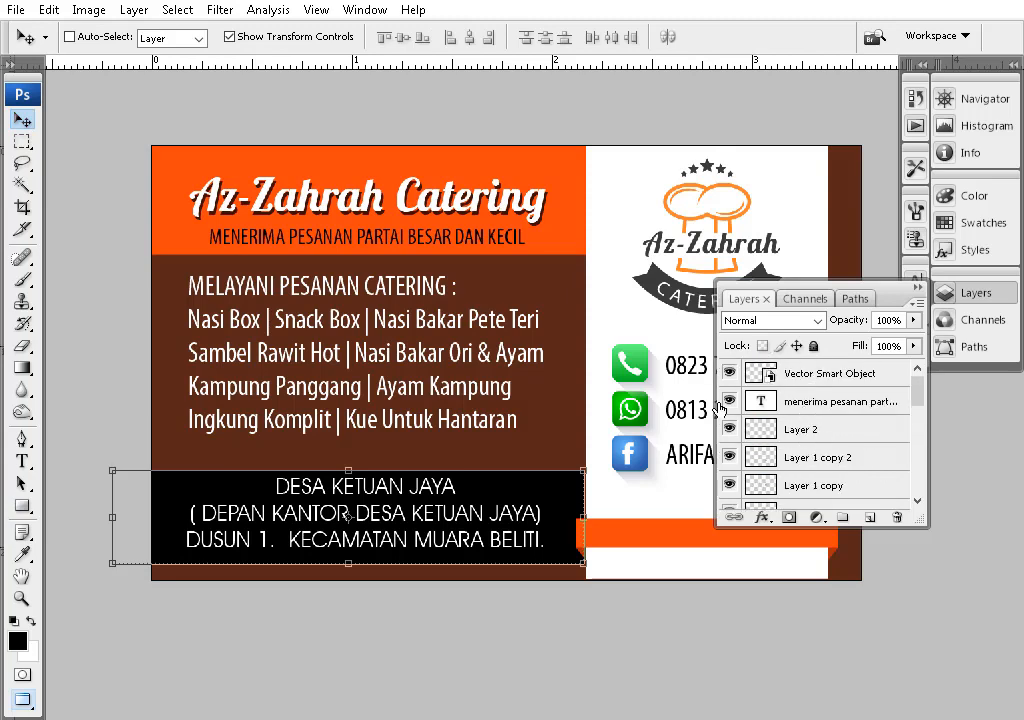
right_click(588, 496)
click(588, 496)
double_click(761, 497)
mouse_move(577, 229)
mouse_down()
mouse_move(549, 229)
mouse_move(585, 213)
mouse_up()
click(450, 182)
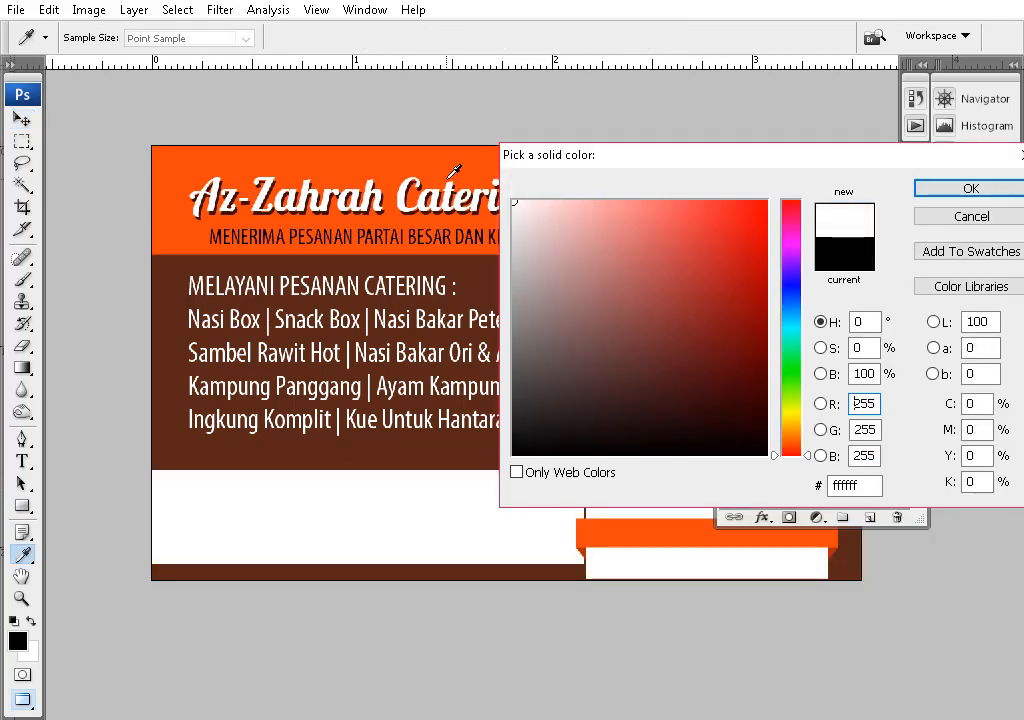
mouse_move(523, 241)
mouse_down()
mouse_move(578, 267)
mouse_move(555, 222)
mouse_move(535, 209)
mouse_up()
click(791, 420)
mouse_move(791, 425)
mouse_down()
mouse_move(791, 412)
mouse_move(798, 431)
mouse_up()
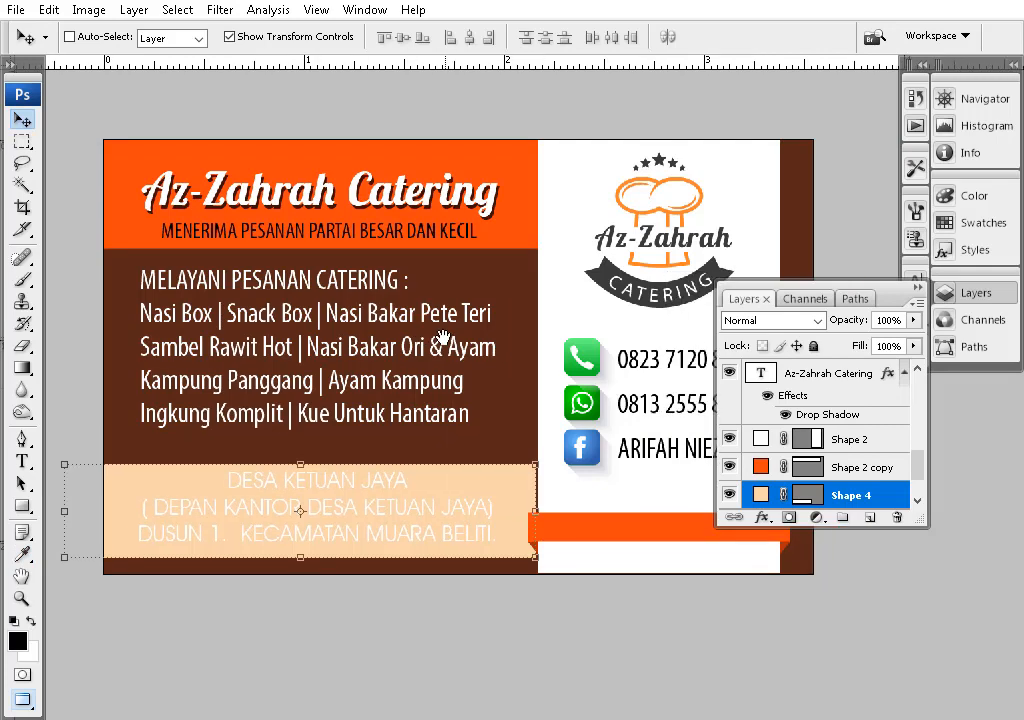
- Change the whole address text's colour to black, #000000
key(t)
click(373, 505)
key(ctrl+a)
click(608, 37)
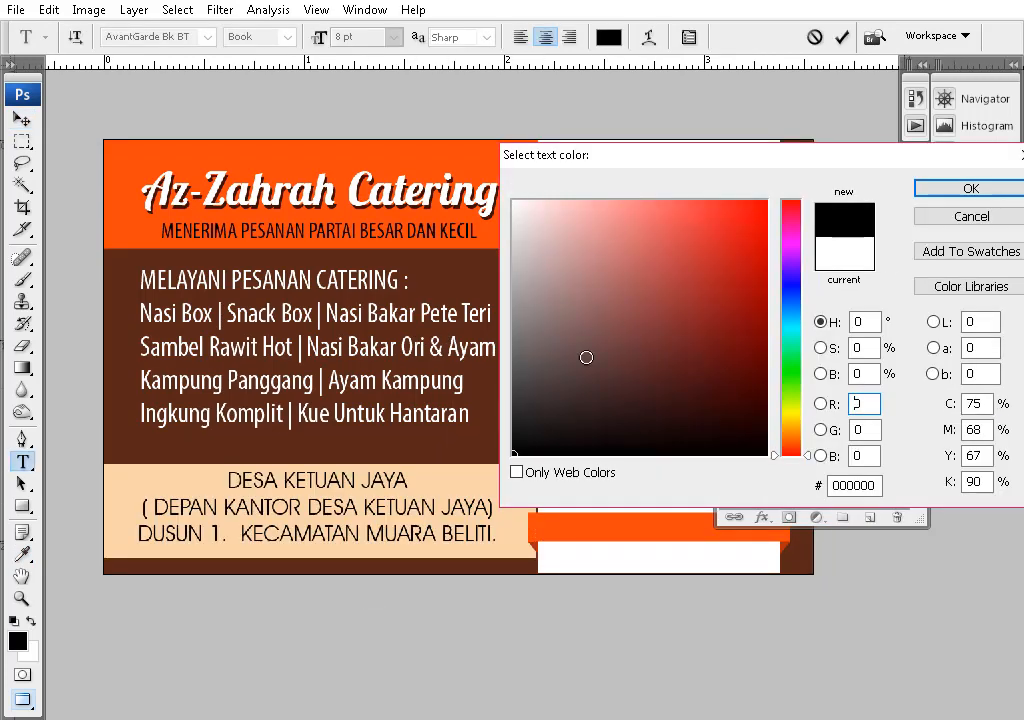
key(Return)
click(21, 118)
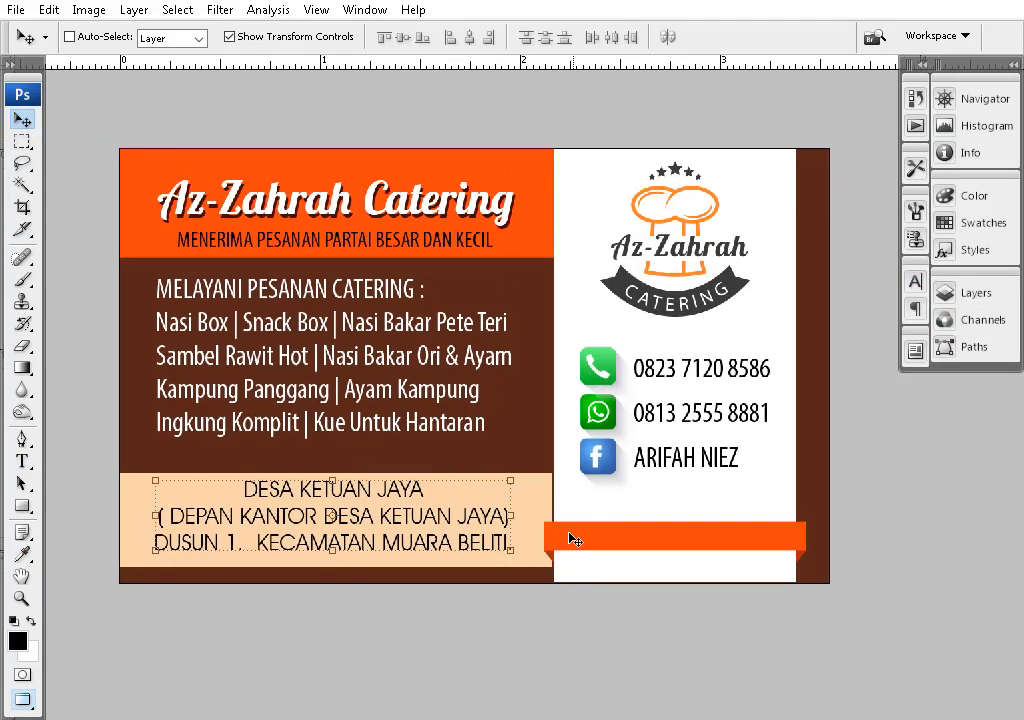
- Fit the peach rectangle exactly between the card's left edge and the white panel, and centre the address on it
drag(554, 519, 567, 519)
key(Return)
drag(84, 519, 122, 520)
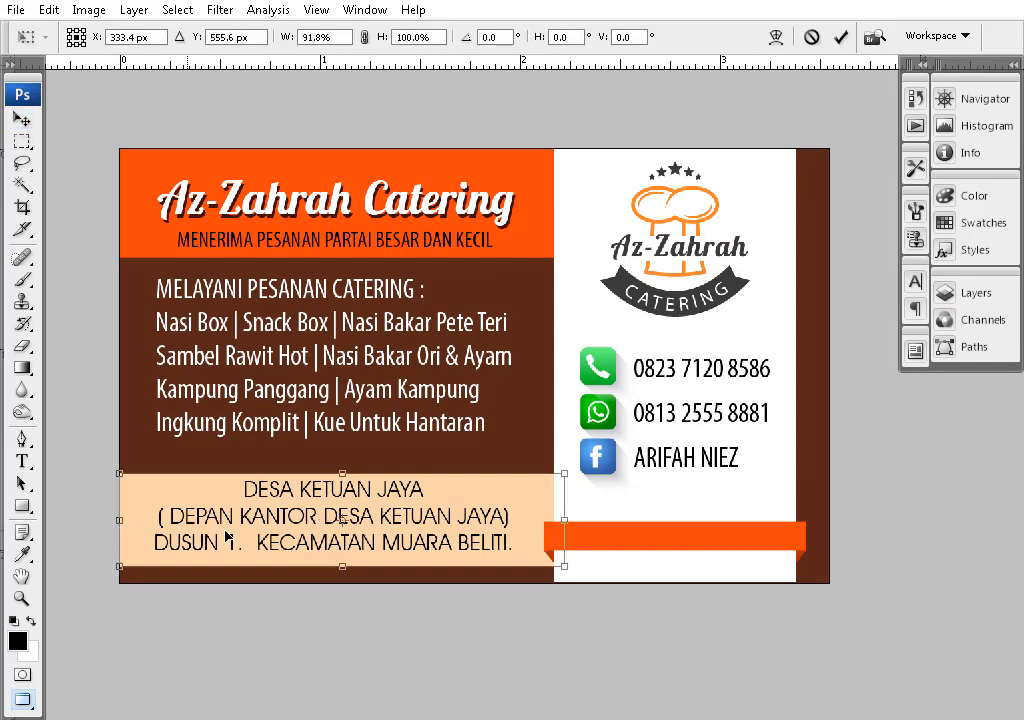
key(Return)
drag(564, 523, 564, 524)
key(Return)
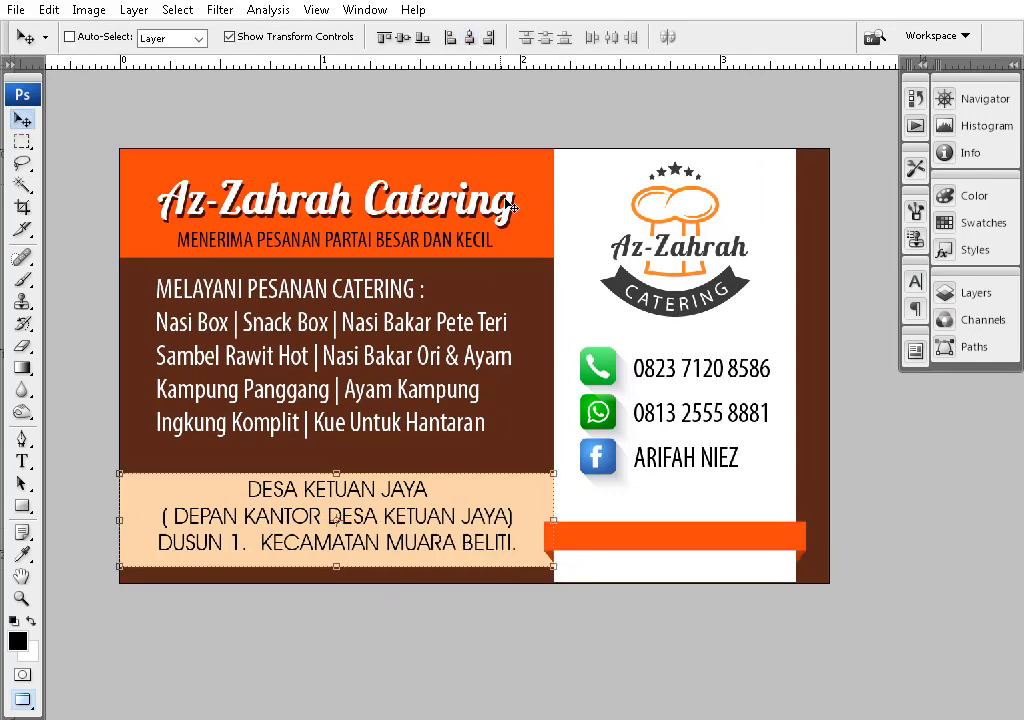
- Enlarge the catering menu list slightly and position it between the orange header and the peach address band
drag(319, 370, 348, 375)
drag(434, 375, 428, 381)
drag(538, 286, 559, 278)
key(Return)
drag(487, 333, 471, 362)
- Switch to WhatsApp Web to check the client's card text and sample design, and return to the Photoshop document
drag(684, 364, 470, 397)
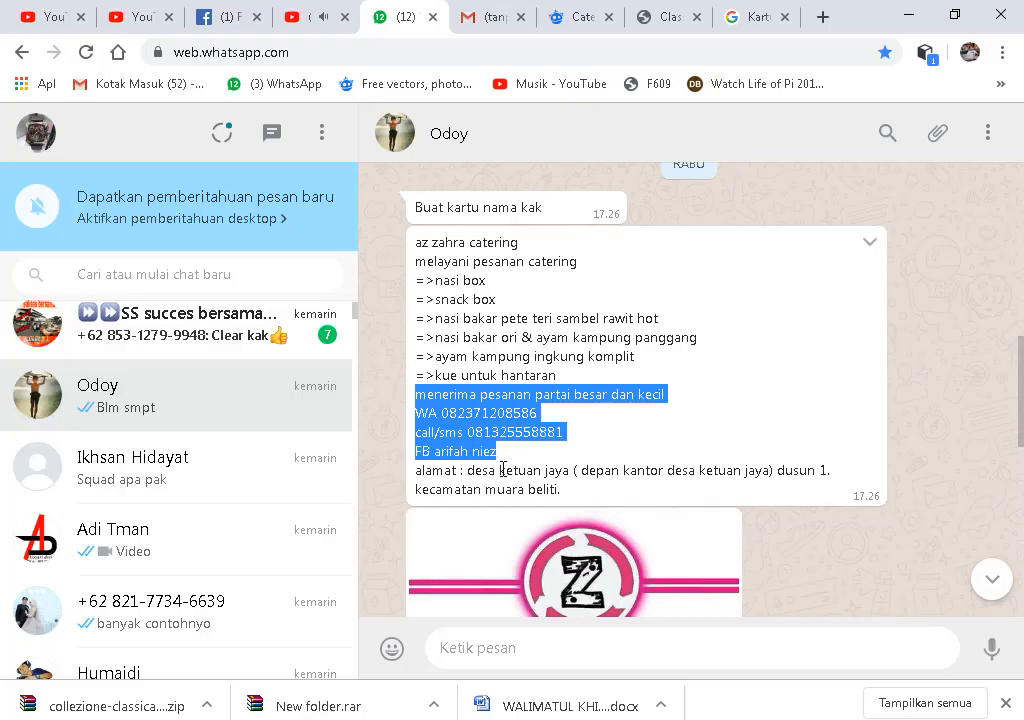
scroll(679, 347, down, 3)
scroll(679, 347, up, 1)
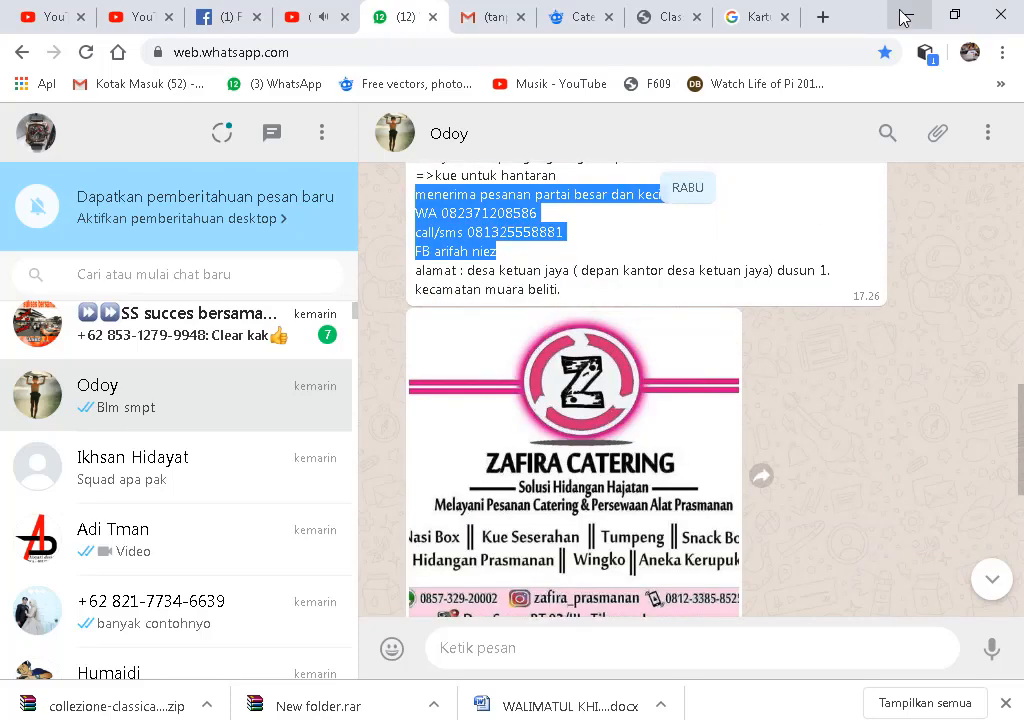
click(908, 16)
drag(293, 502, 333, 491)
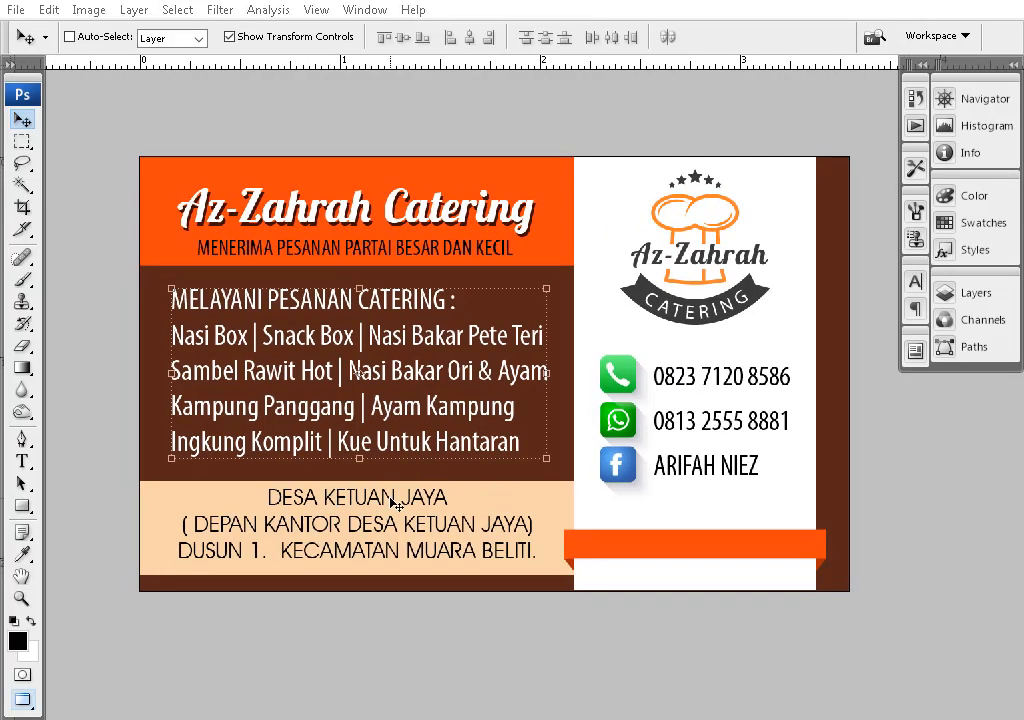
- Save the business card design with Save As, accepting the default settings
key(ctrl+shift+s)
key(Return)
key(Return)
- Preview the card in full-screen mode with the panels hidden, nothing selected and the card fitted to the screen
key(Tab)
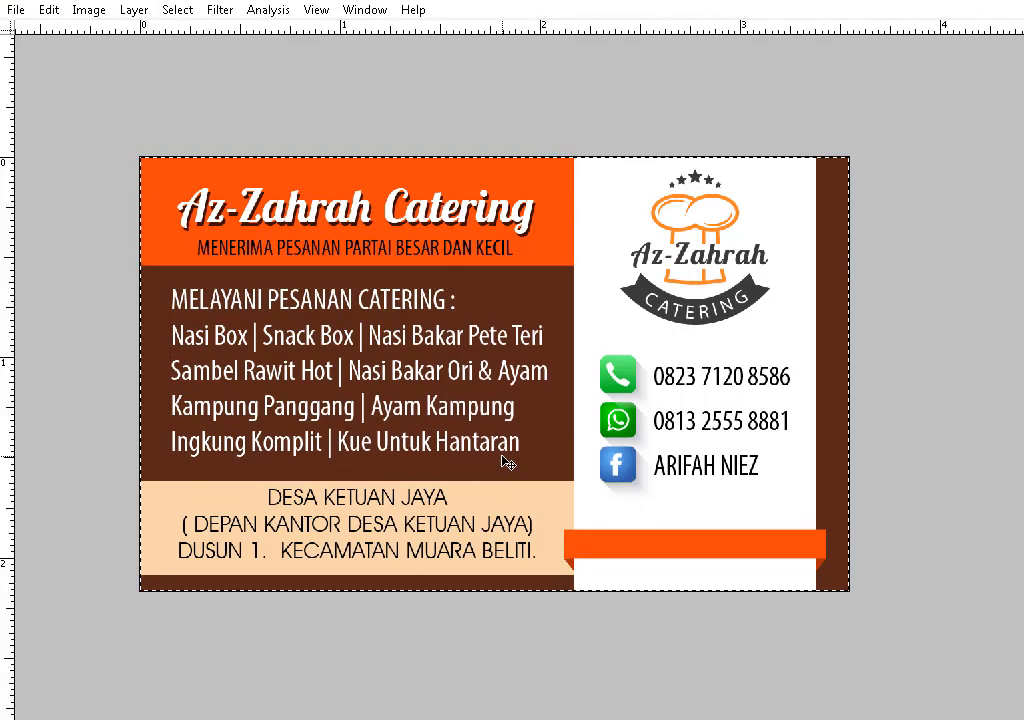
key(f)
key(Tab)
click(21, 121)
key(Tab)
key(ctrl+d)
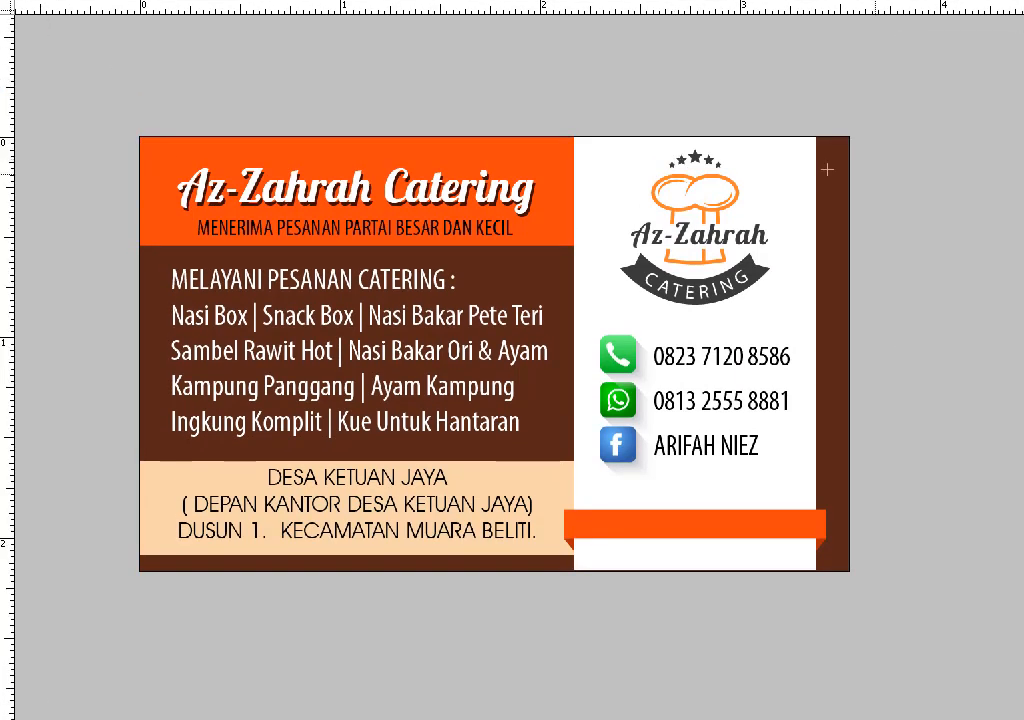
key(ctrl+0)
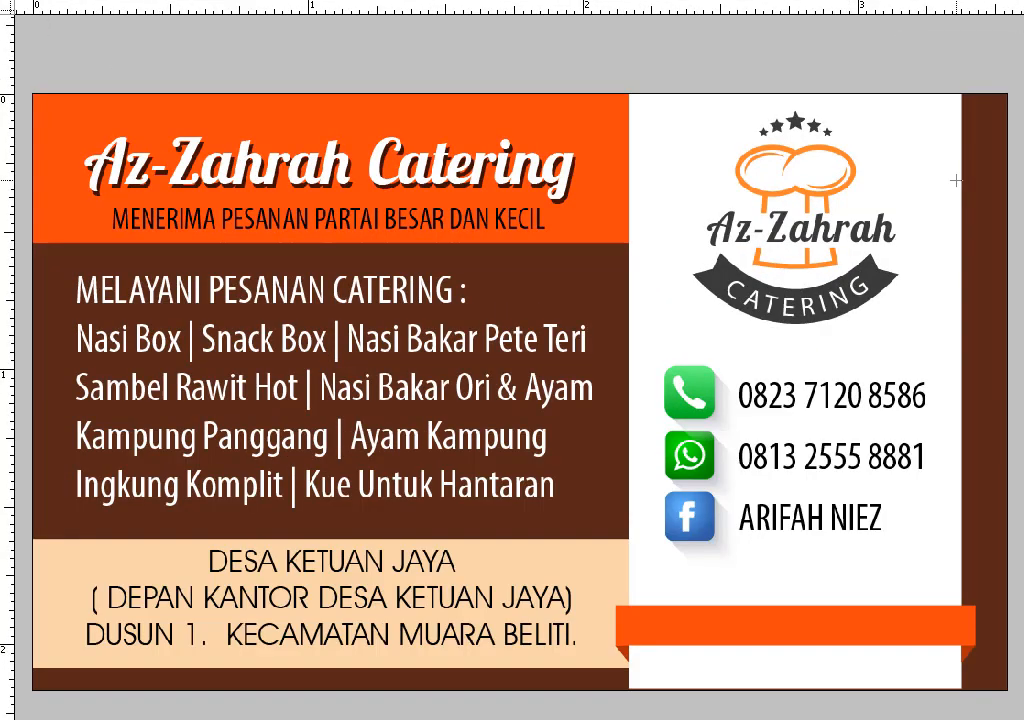